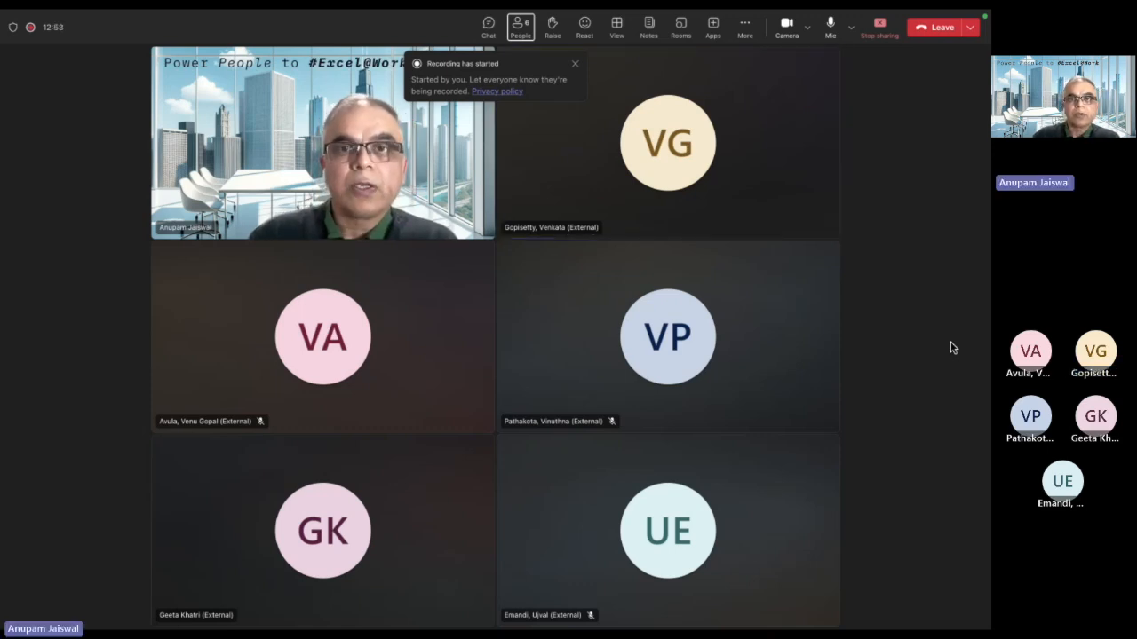
Switch to Google Chrome and open the Microsoft Tech Community article on integrating Microsoft Fabric with SAP data using USB4SAP
left_click(575, 66)
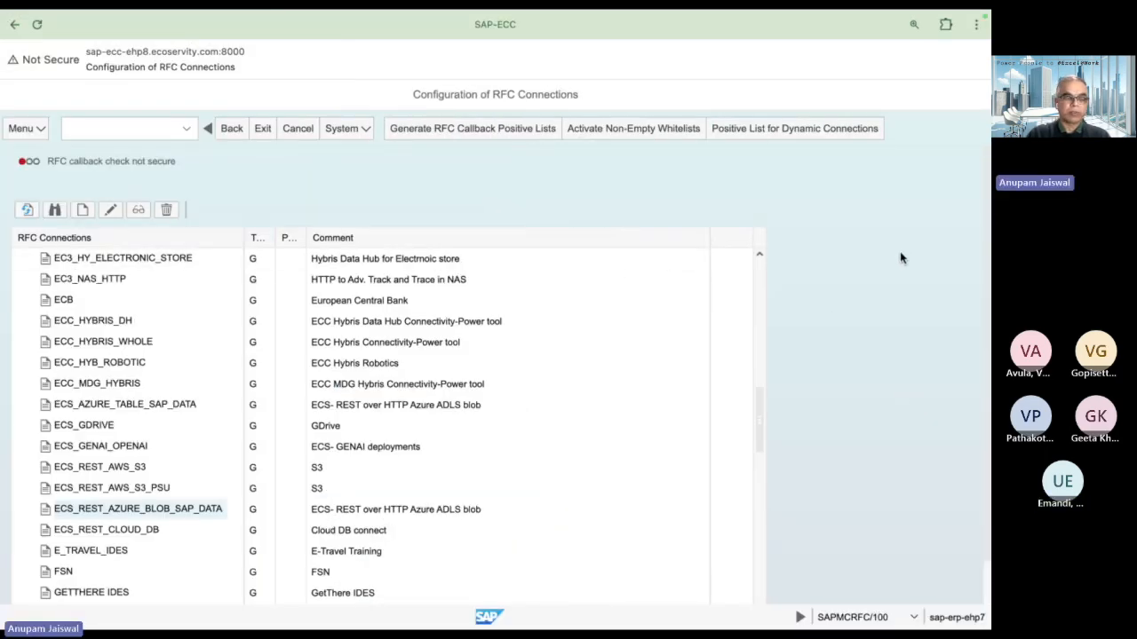
mouse_move(1, 284)
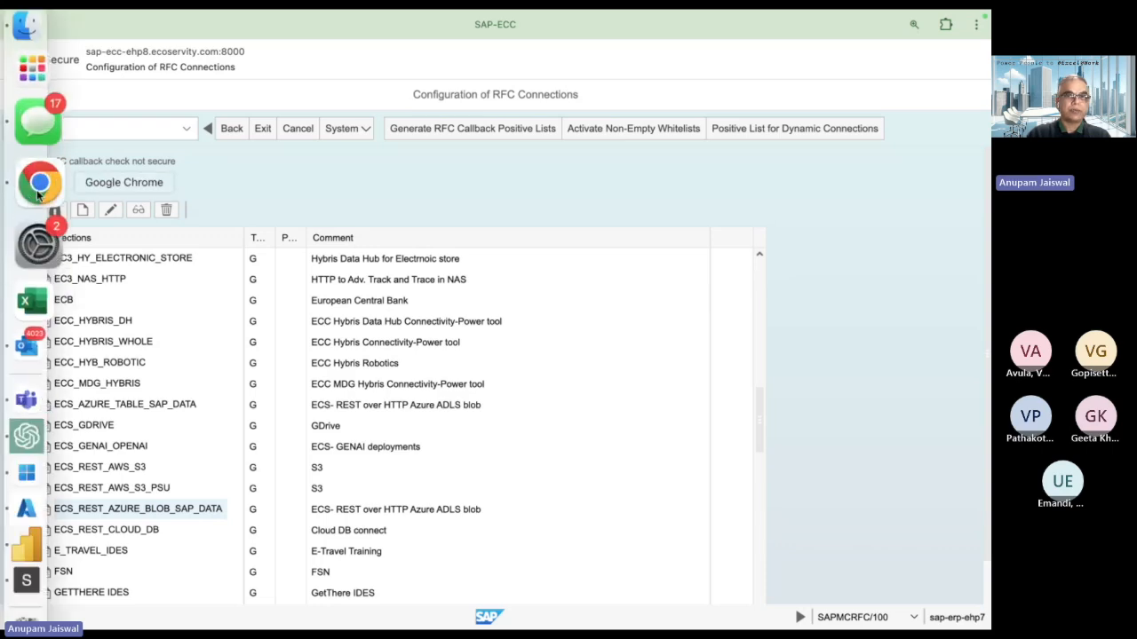
left_click(36, 183)
left_click(911, 26)
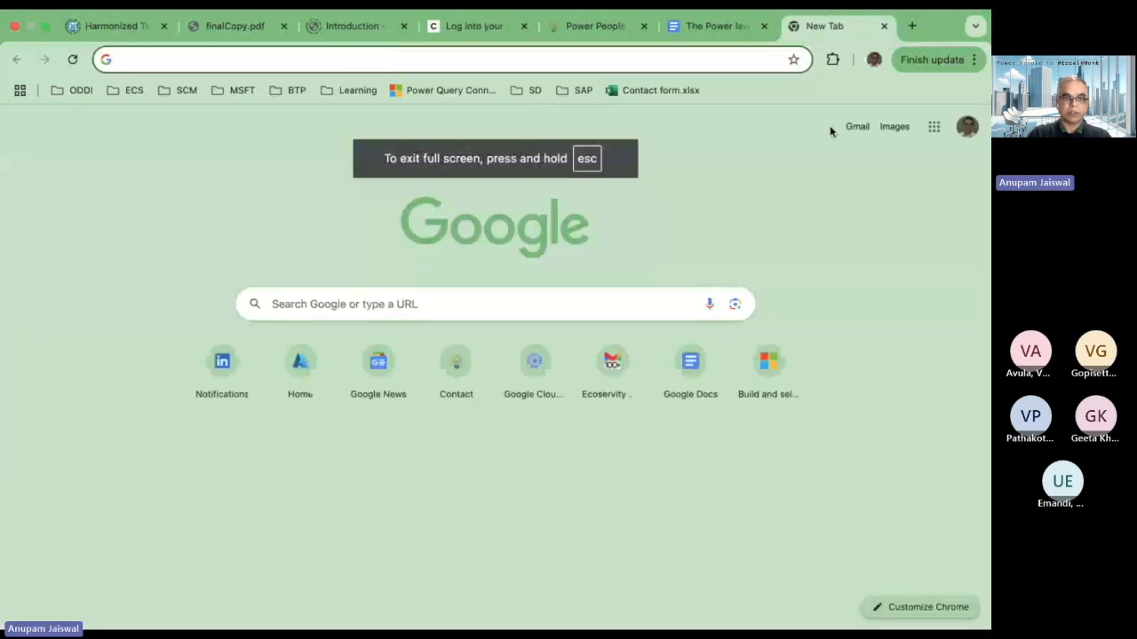
type("usb")
key("Return")
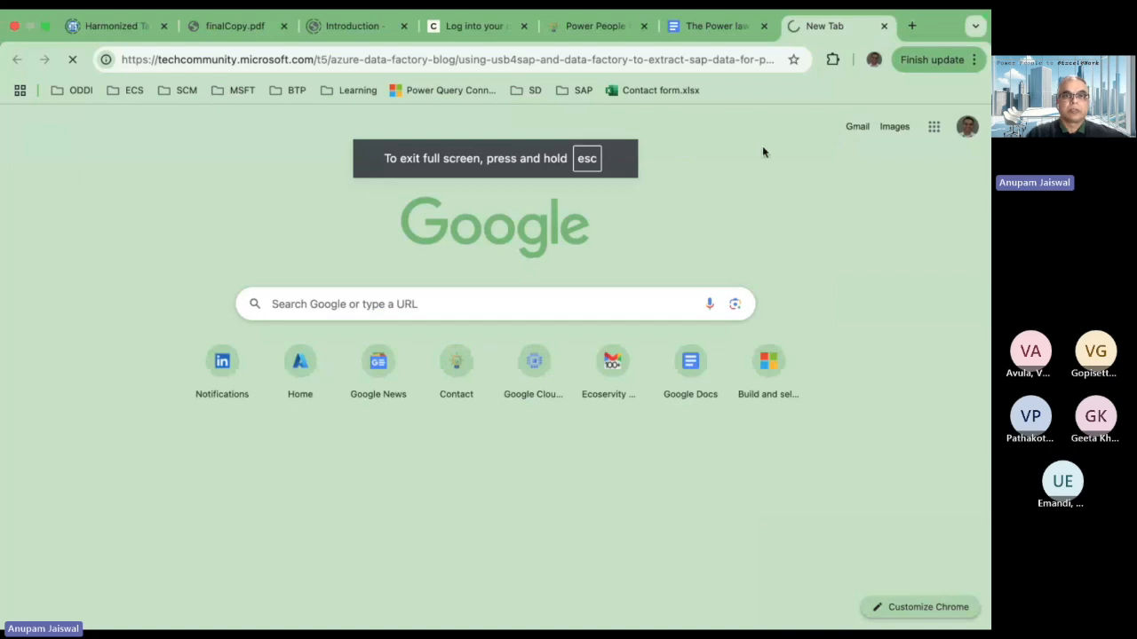
Enlarge the USB4SAP [Fabric / PowerBI-Live] architecture diagram in the article, review it and close it
scroll(394, 386, "down", 5)
scroll(394, 386, "down", 15)
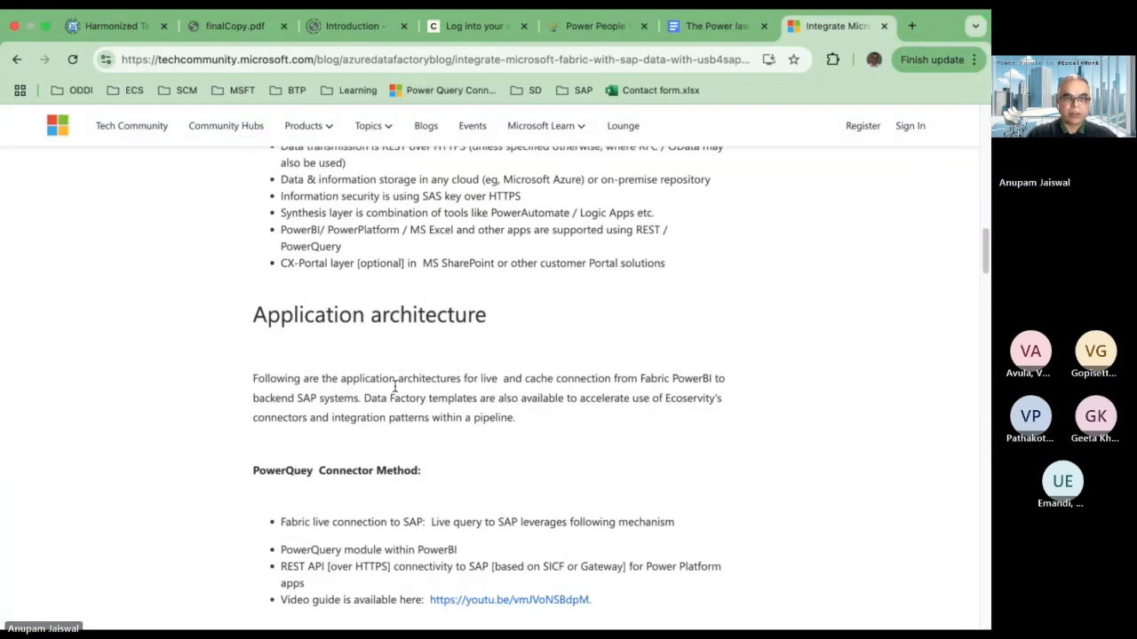
left_click(485, 308)
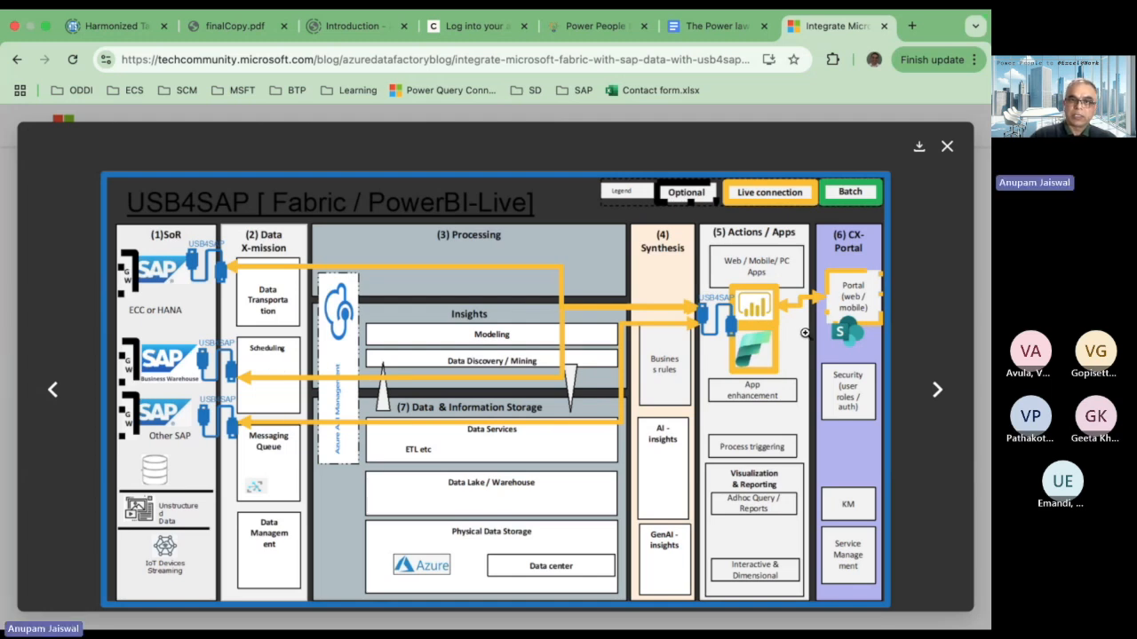
left_click(948, 153)
Enlarge the USB4SAP [Fabric / PowerBI cached] diagram in the Cached Method section and review the data flow
scroll(812, 444, "down", 3)
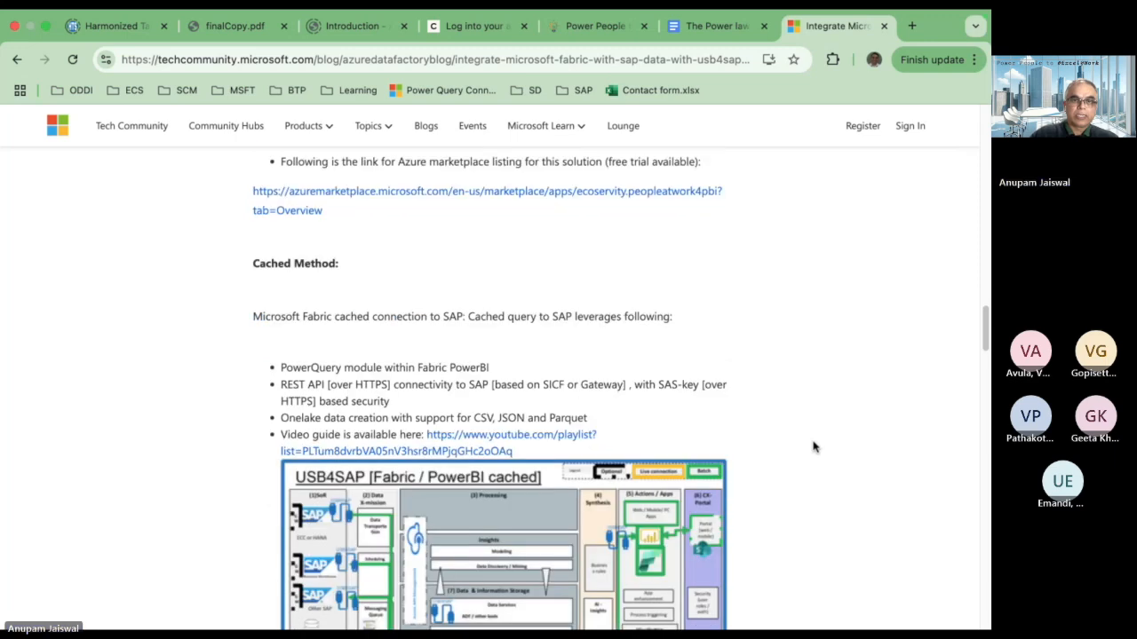
scroll(812, 446, "down", 3)
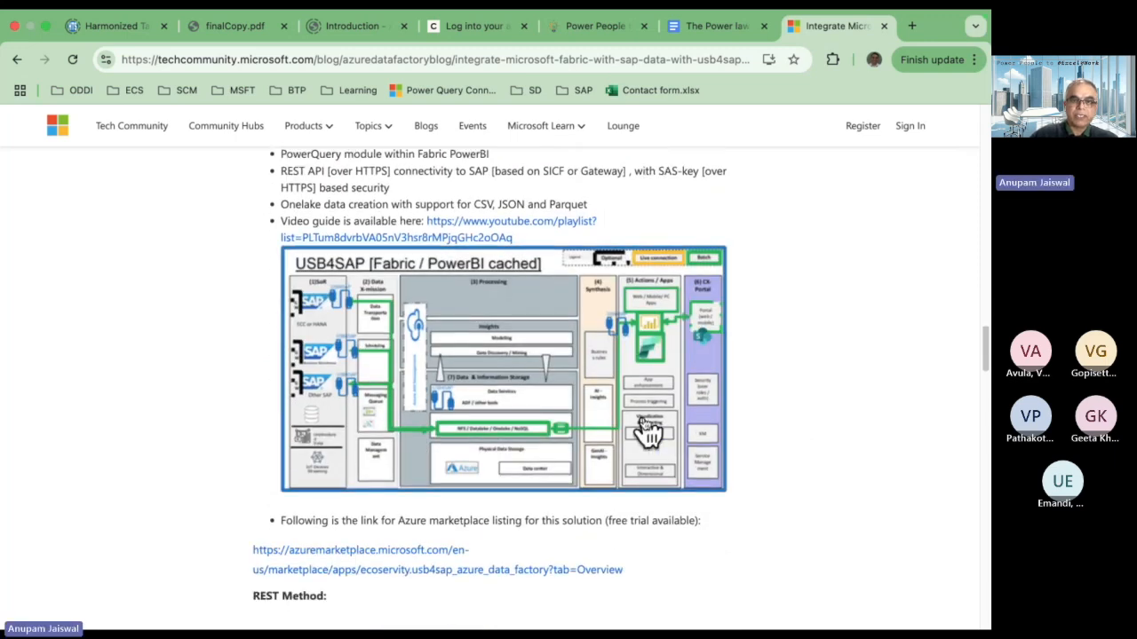
left_click(648, 430)
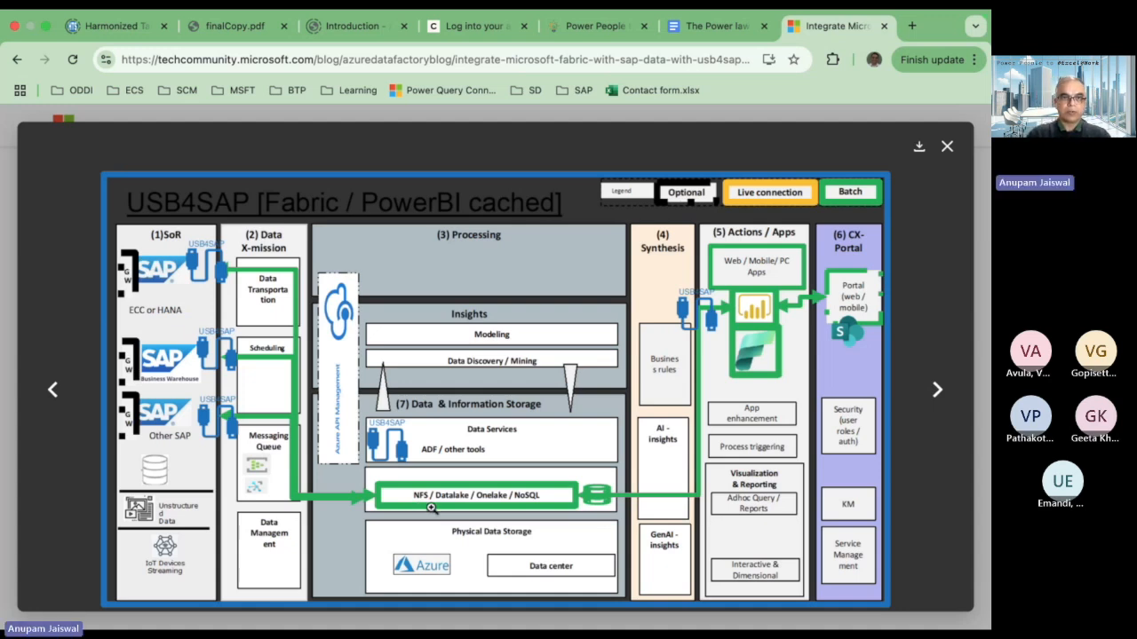
Switch to the SAP-ECC window and run transaction /nsm59
key("super+Tab")
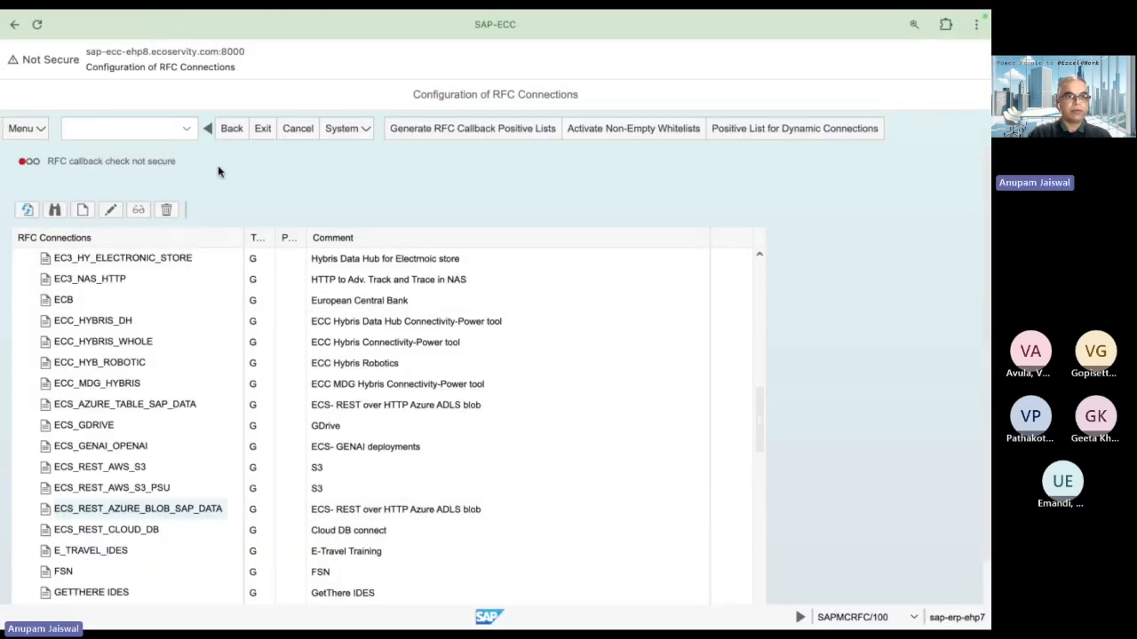
left_click(110, 129)
type("/nsm59")
key("Return")
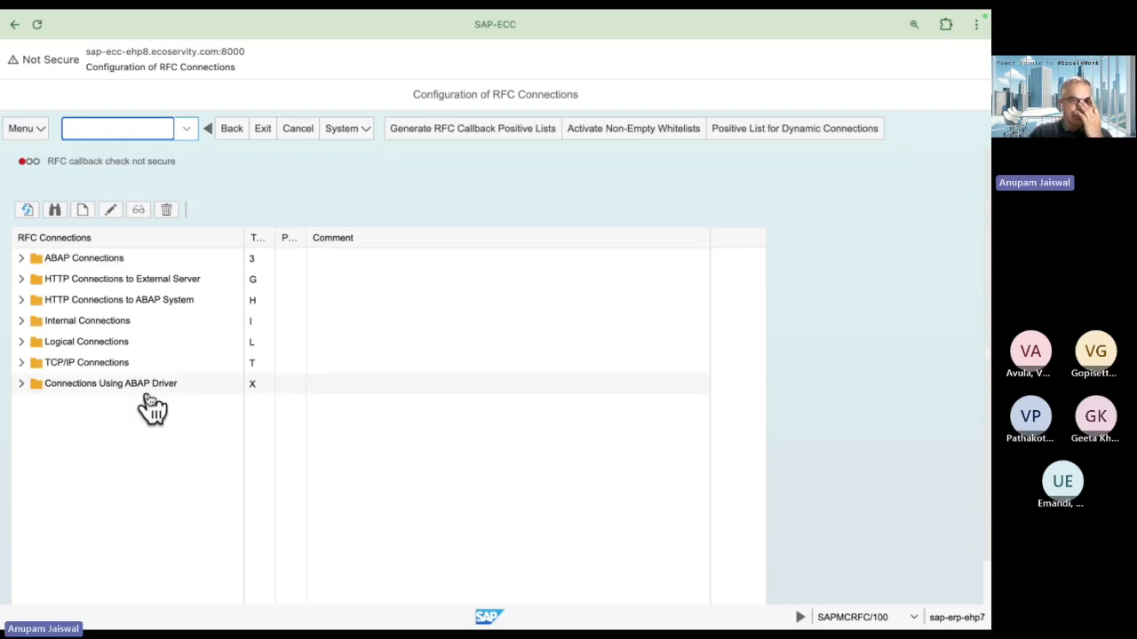
Reload the SAP-ECC page and reopen the RFC connections configuration with /nsm59
left_click(23, 280)
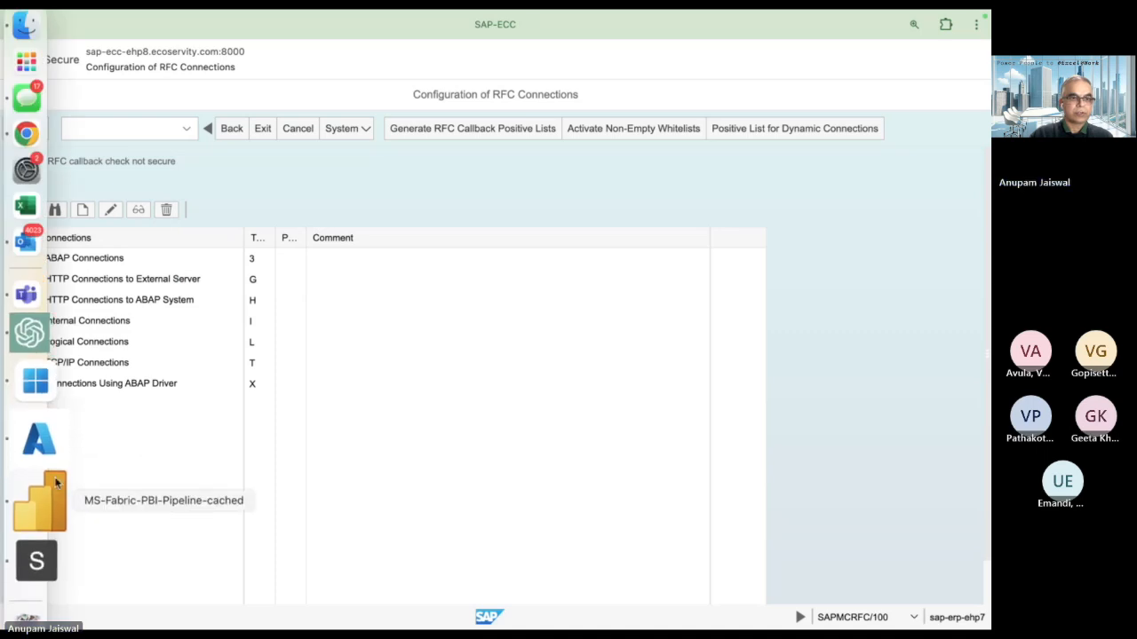
left_click(126, 282)
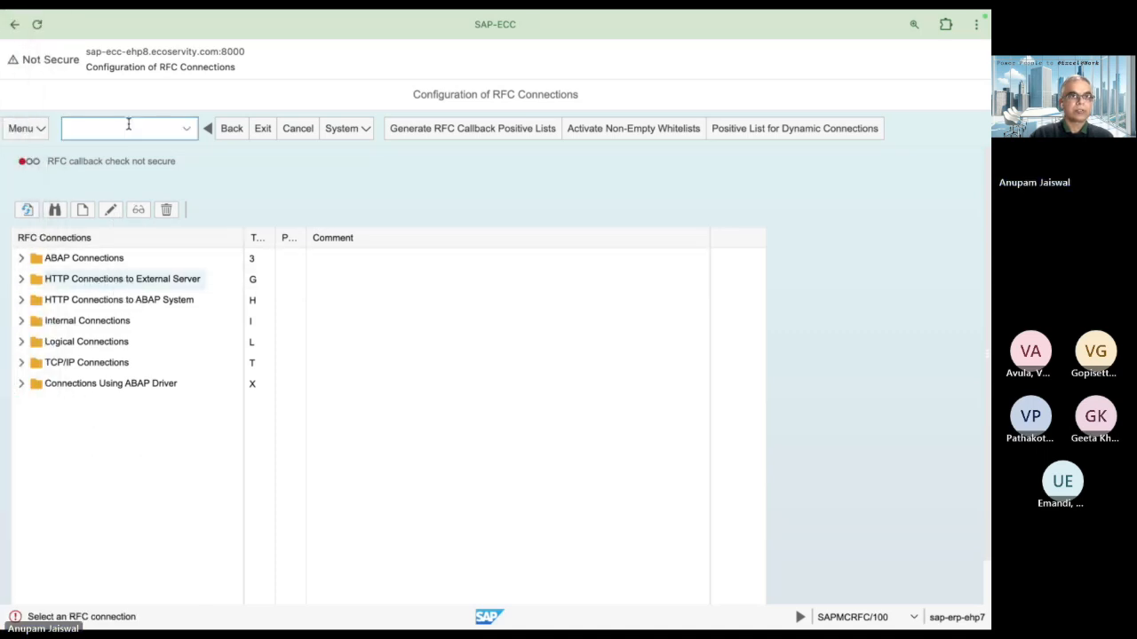
left_click(38, 25)
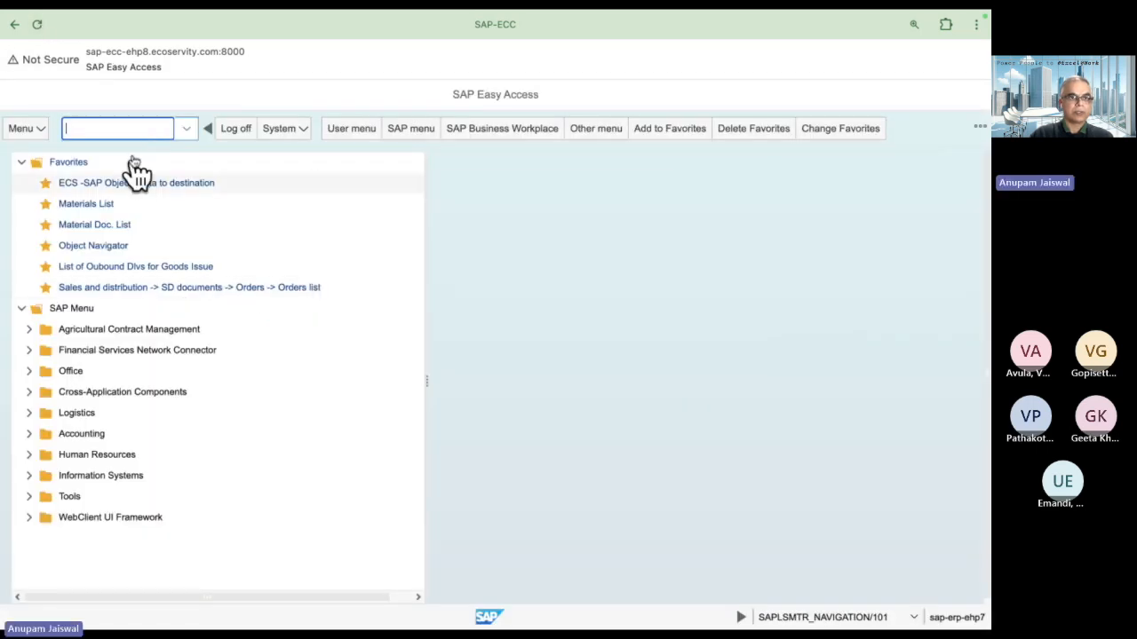
type("/nsm")
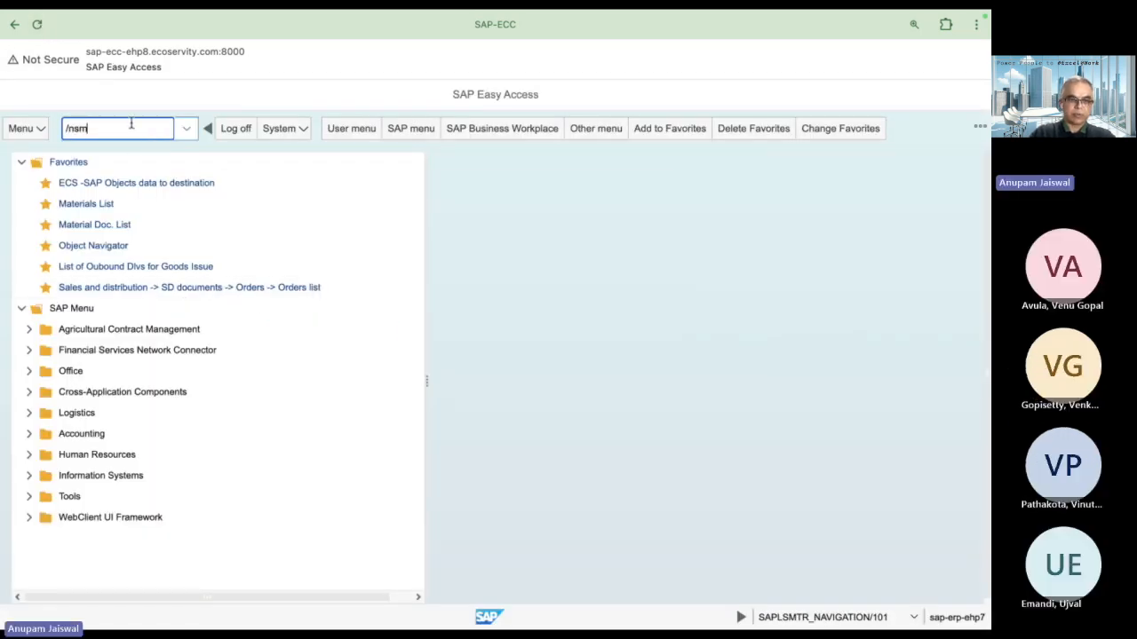
type("59")
key("Return")
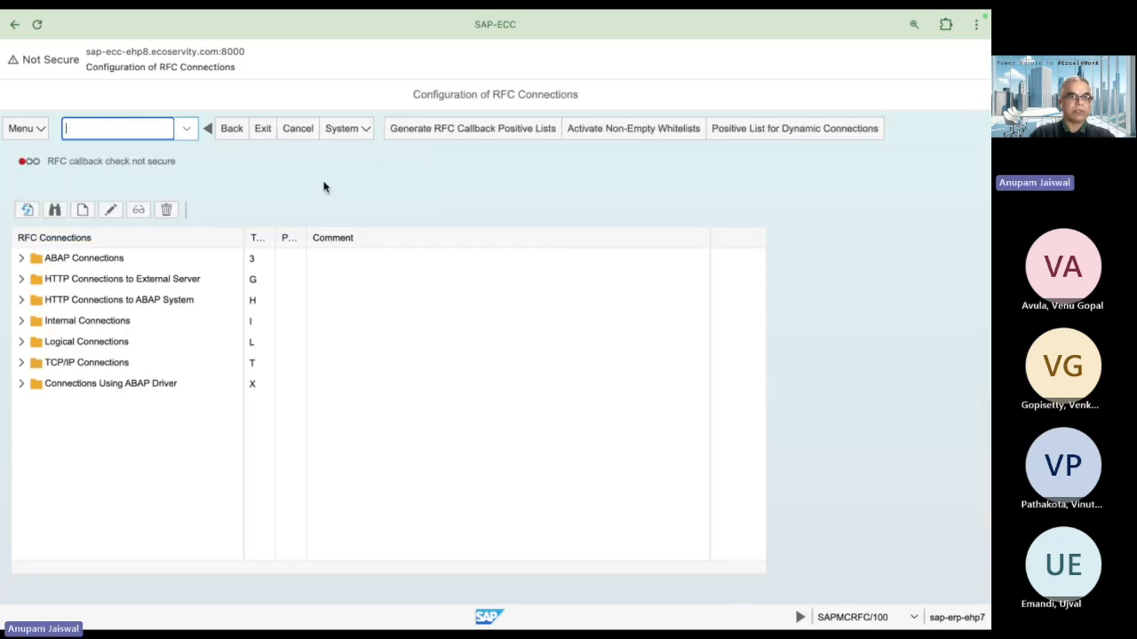
Open the RFC destination ECS_REST_AZURE_BLOB_SAP_DATA under HTTP Connections to External Server
left_click(23, 281)
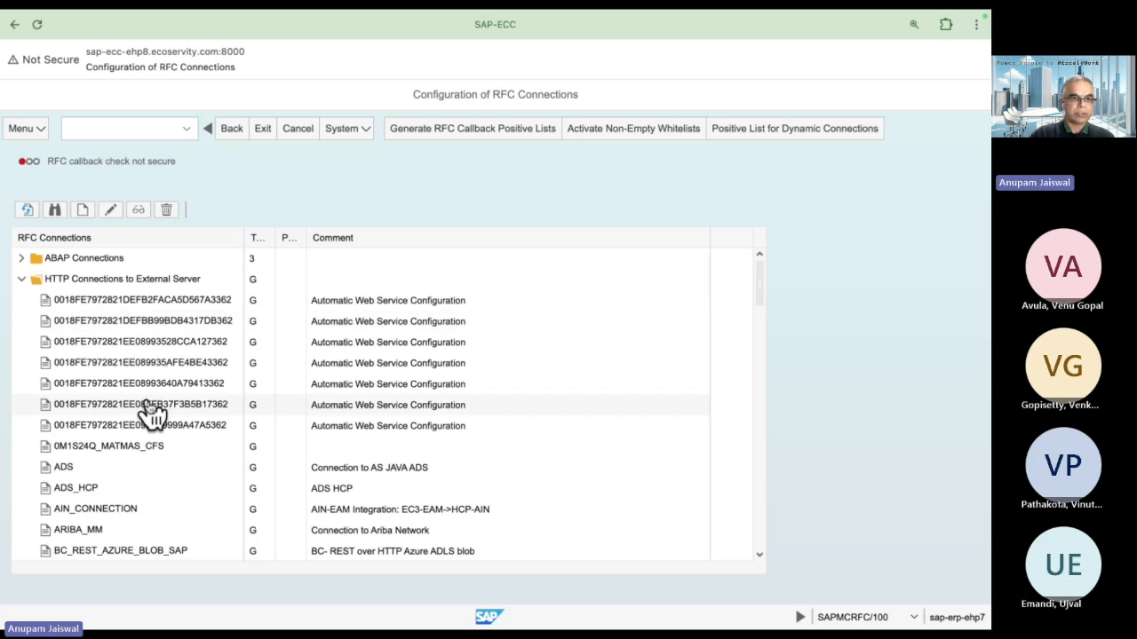
scroll(142, 433, "down", 4)
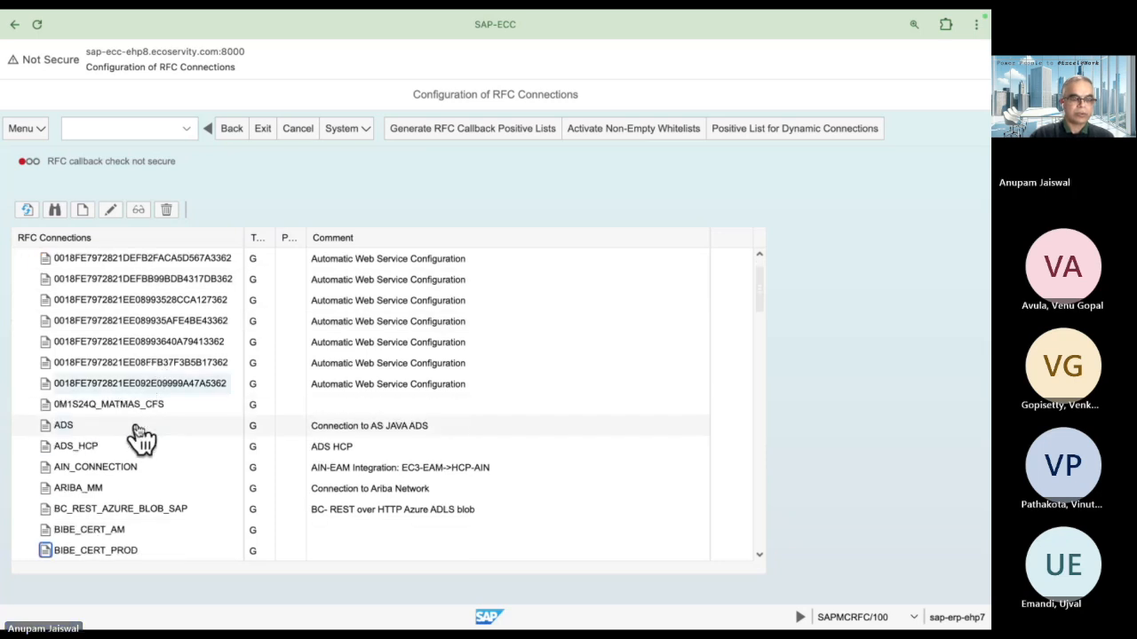
scroll(142, 433, "down", 6)
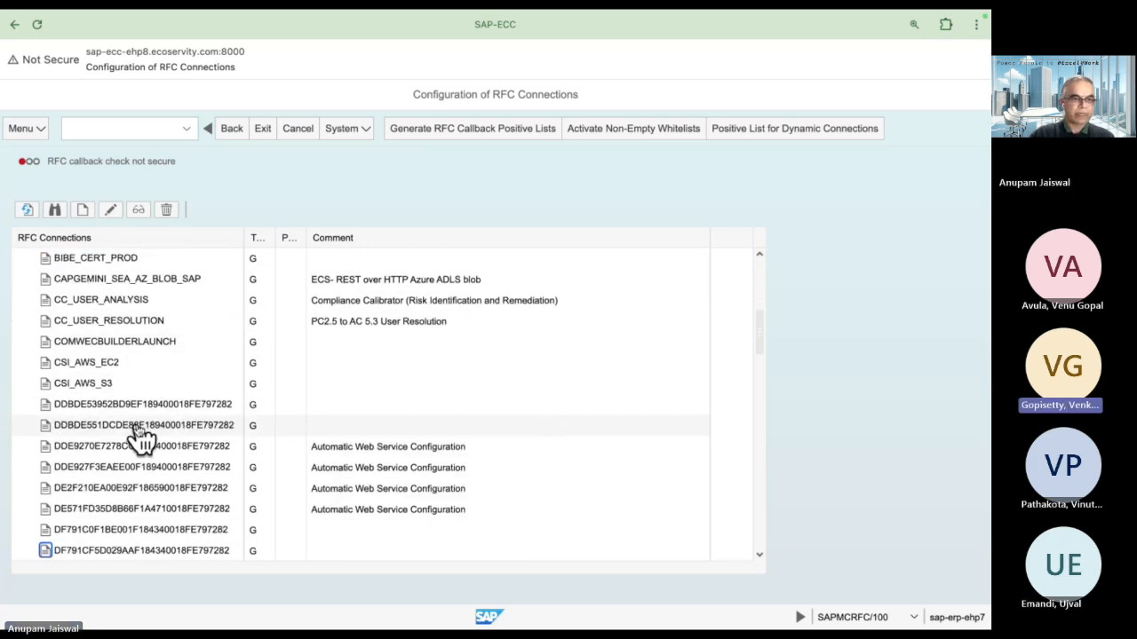
scroll(142, 434, "down", 4)
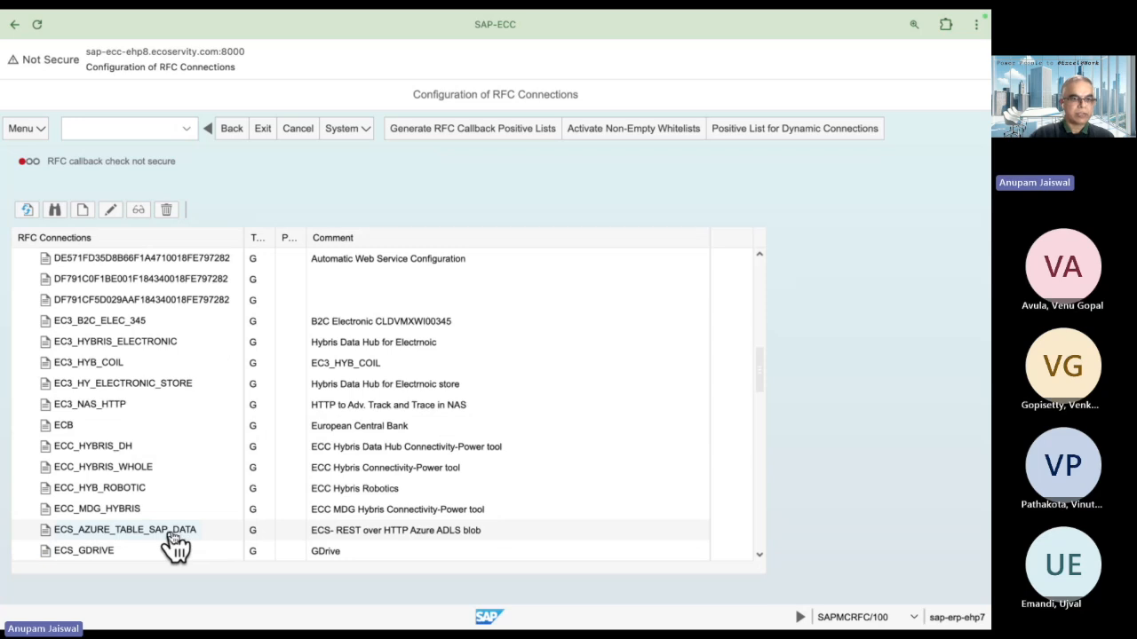
scroll(175, 546, "down", 3)
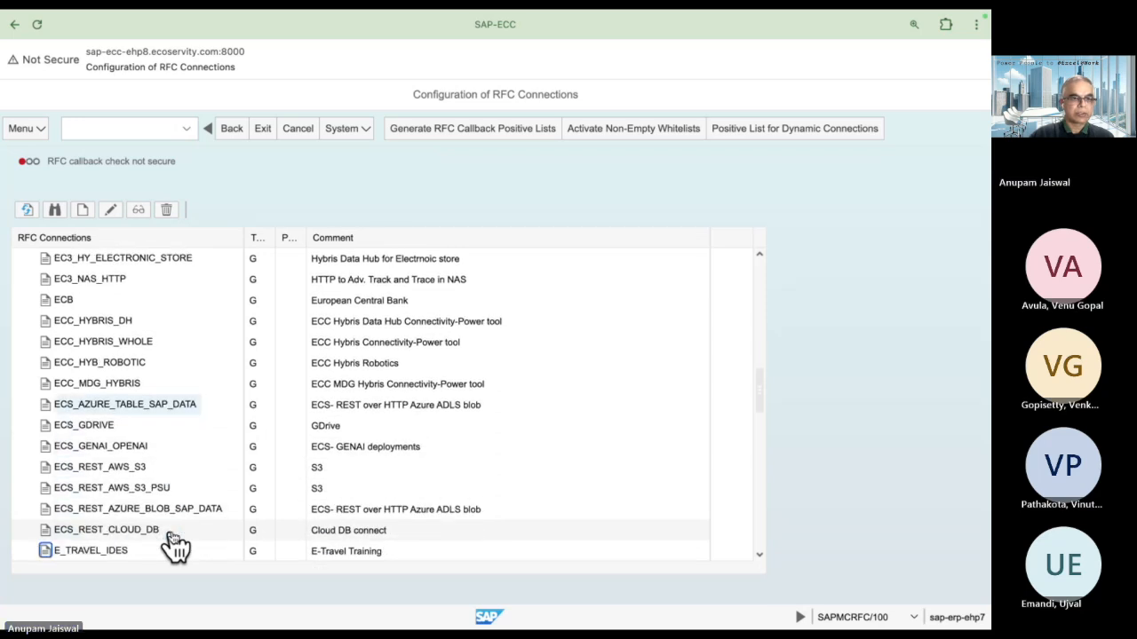
left_click(180, 511)
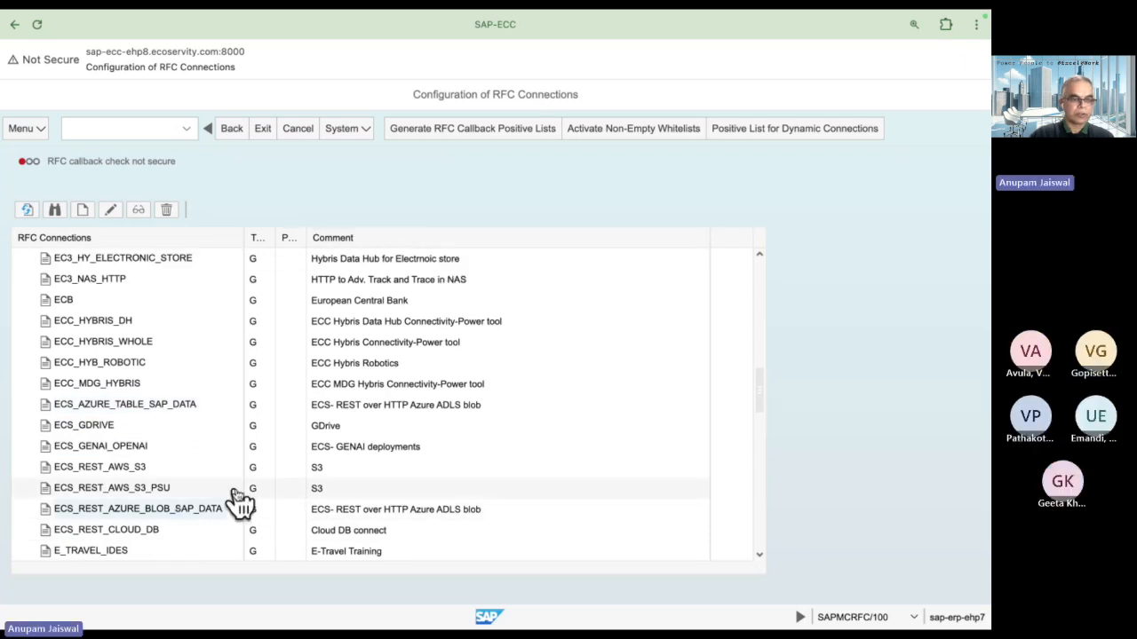
double_click(192, 511)
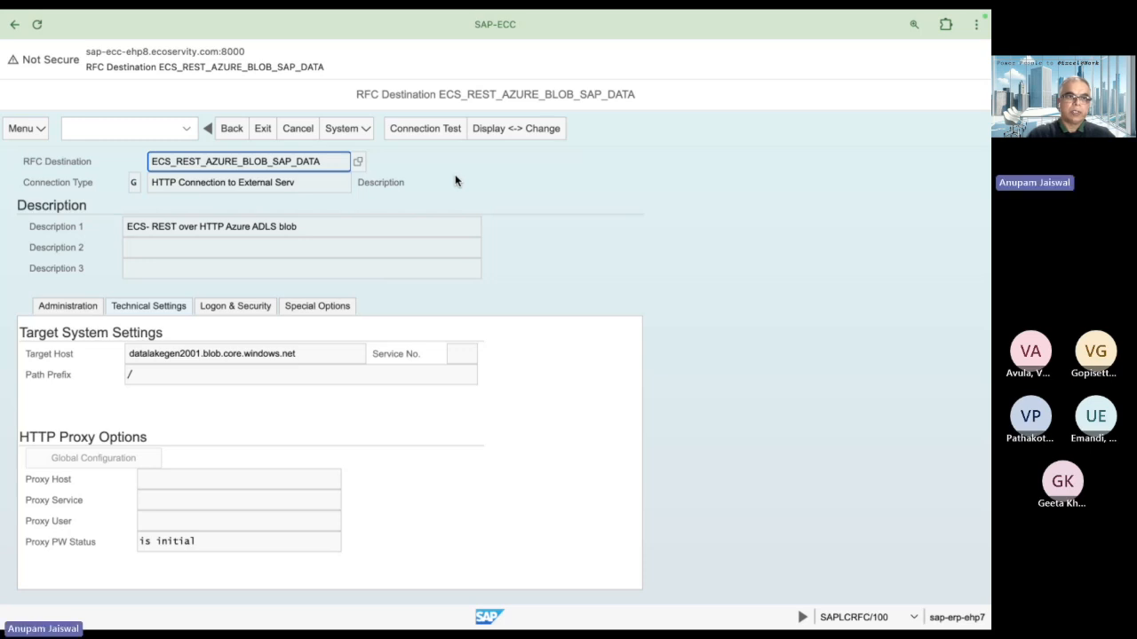
Examine the destination's connection type and highlight its entire target host address
left_click(134, 182)
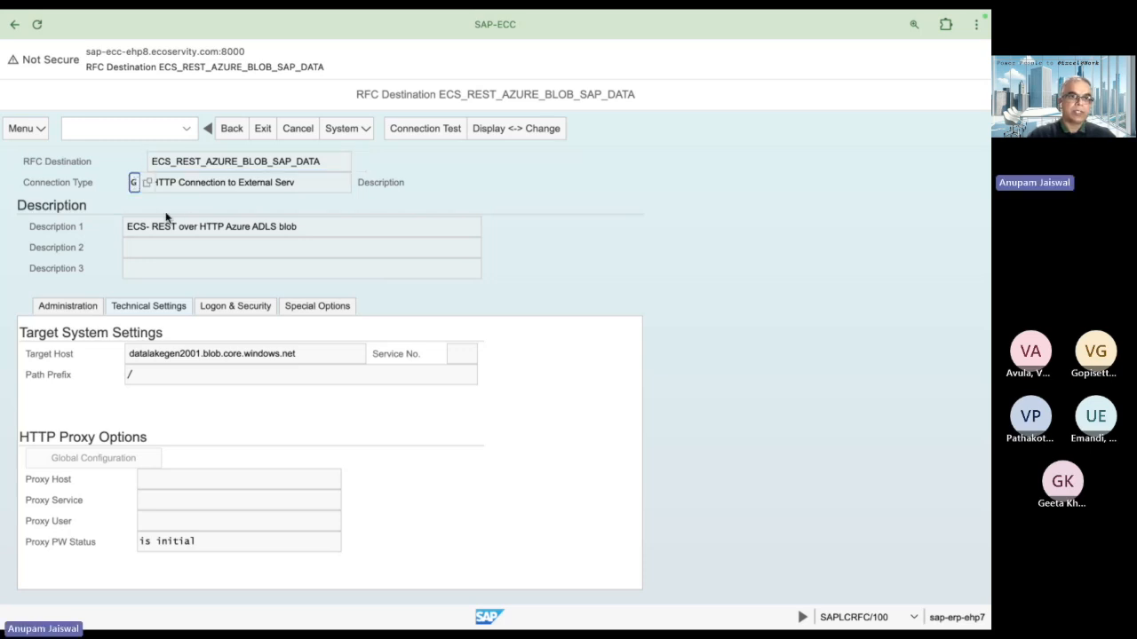
left_click(233, 183)
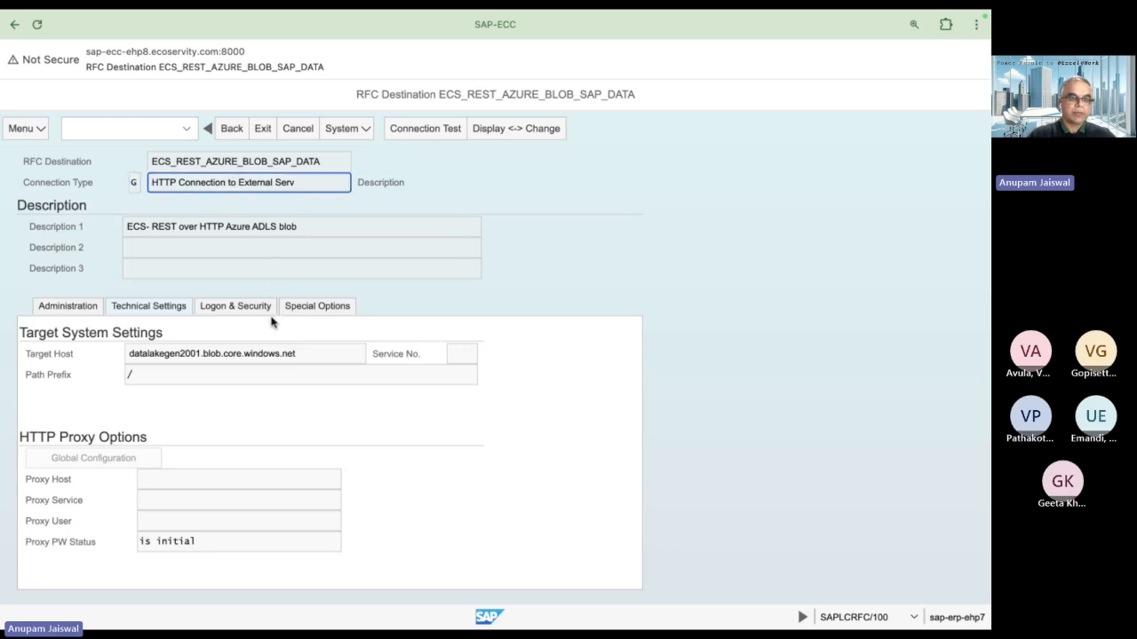
left_click(280, 355)
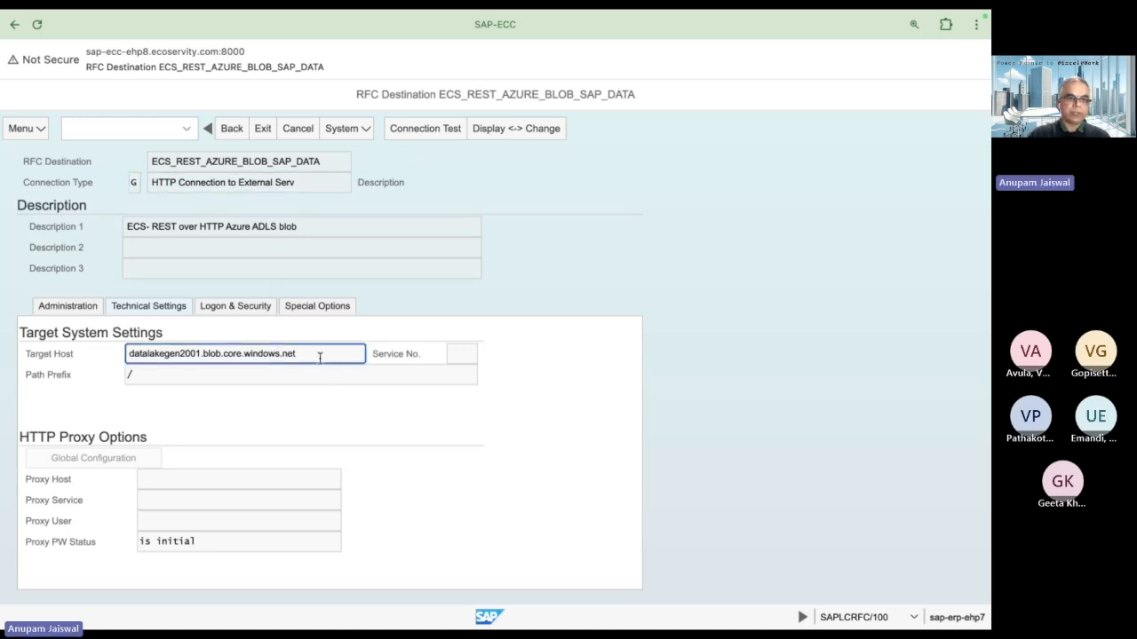
left_click_drag(311, 359, 131, 353)
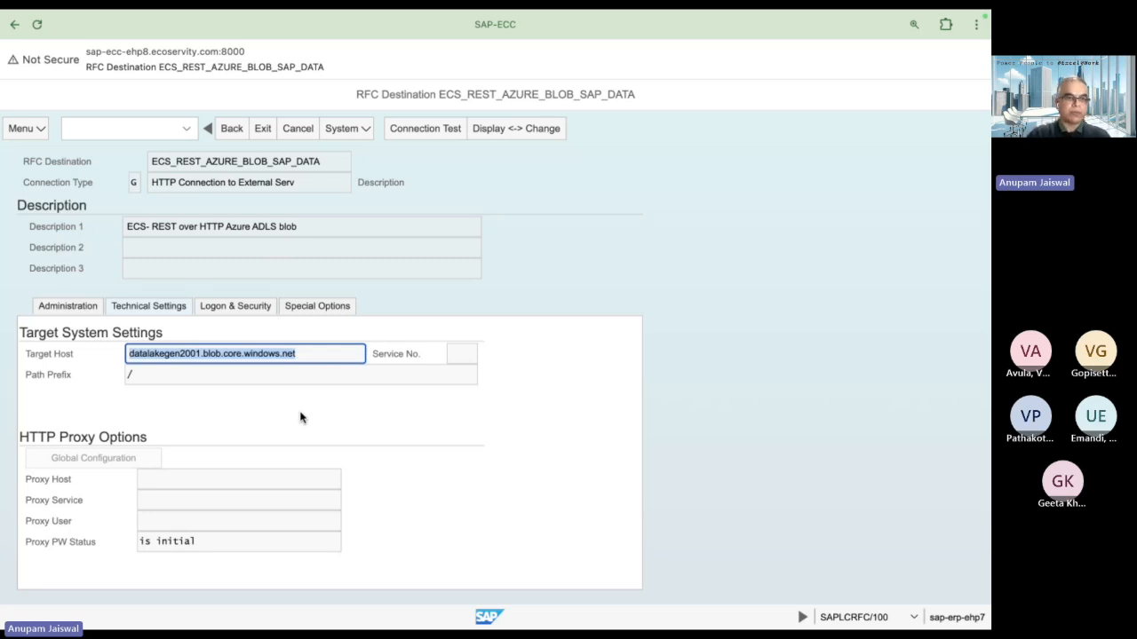
Switch to the Azure portal and return from the sap-data-out container to the datalakegen2001 container list
key("super+Tab")
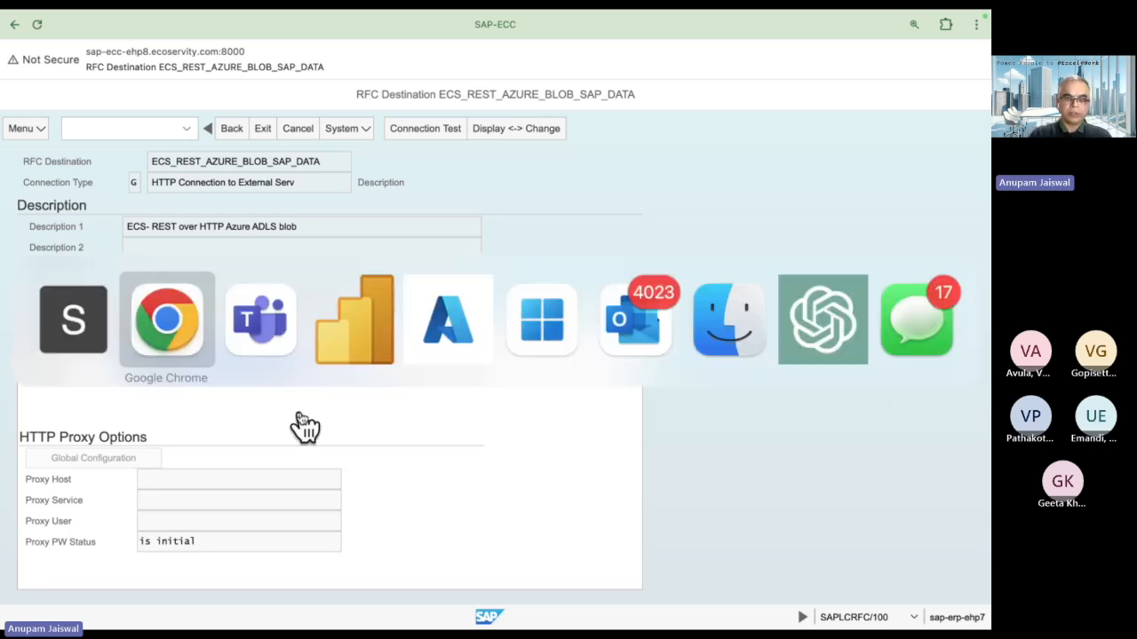
key("super+Tab")
key("super+Tab")
key("super+Tab")
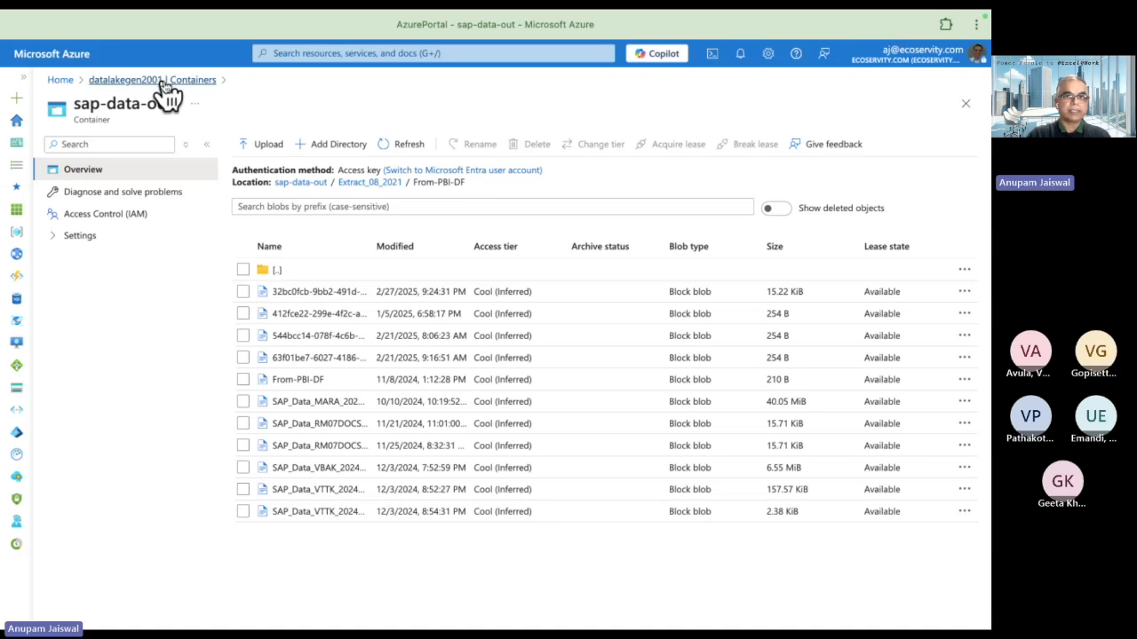
left_click(967, 105)
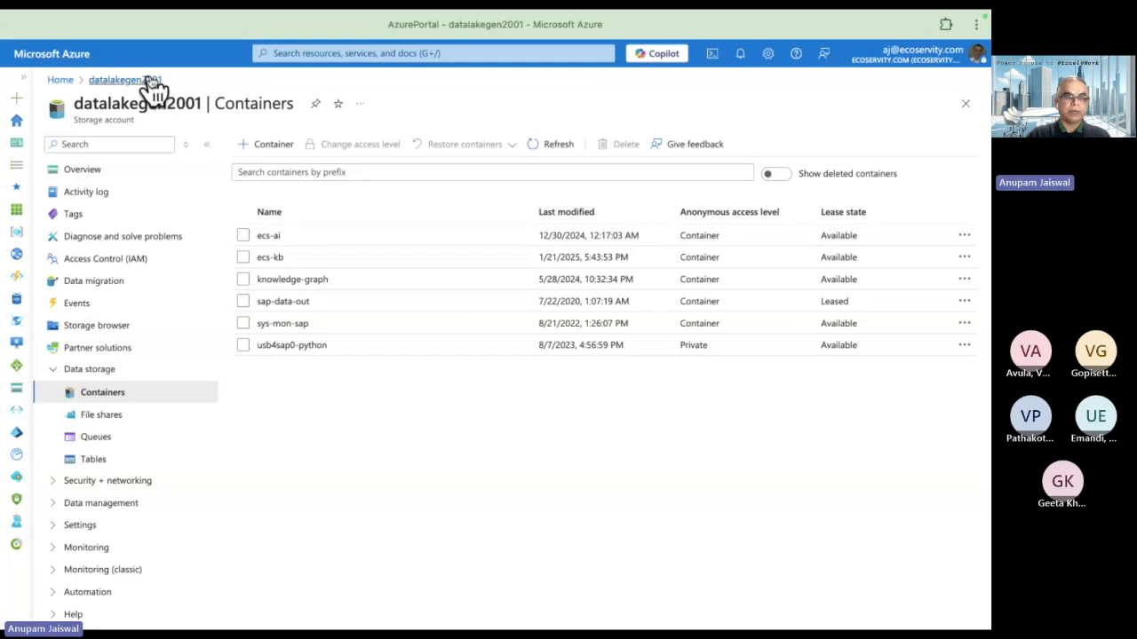
Return to SAP-ECC and highlight the .blob.core.windows.net suffix of the target host
key("super+Tab")
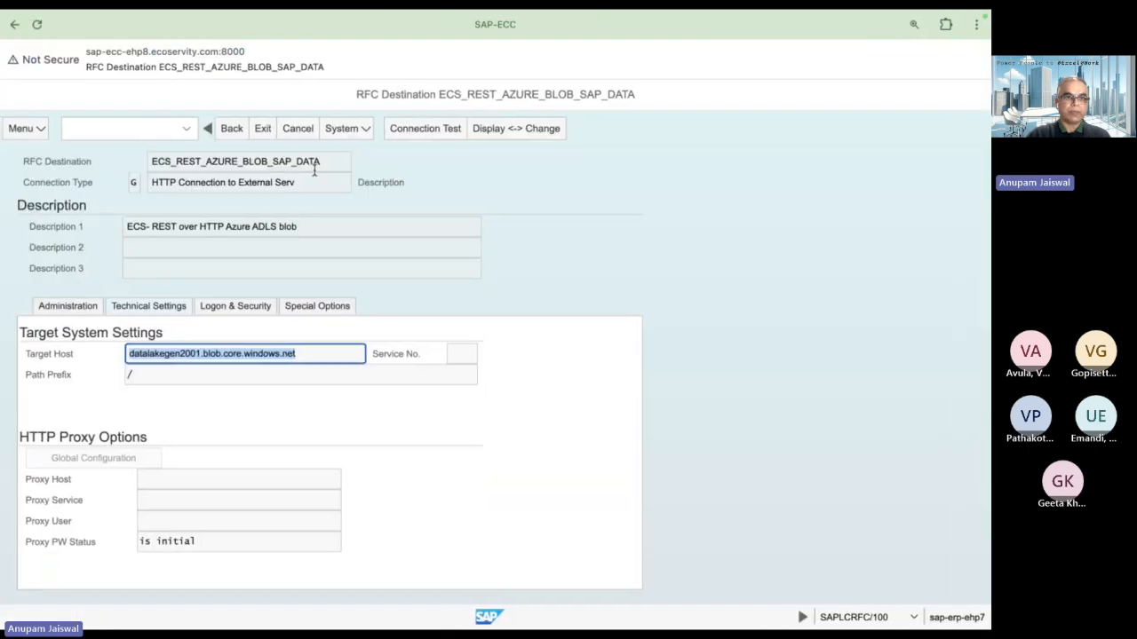
left_click(205, 353)
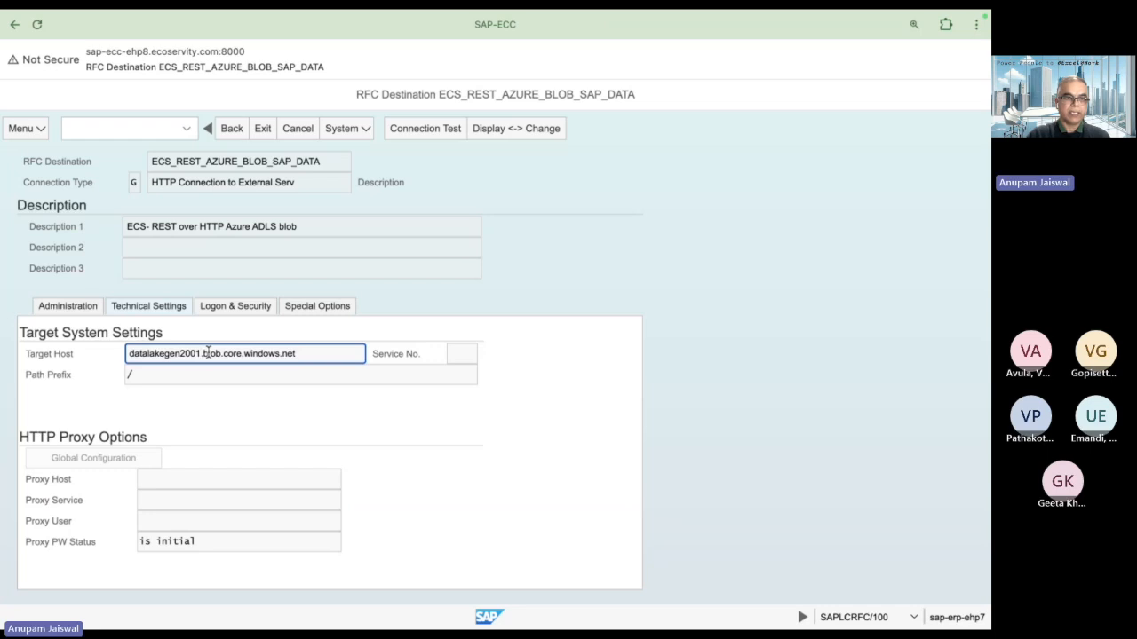
left_click_drag(201, 354, 337, 356)
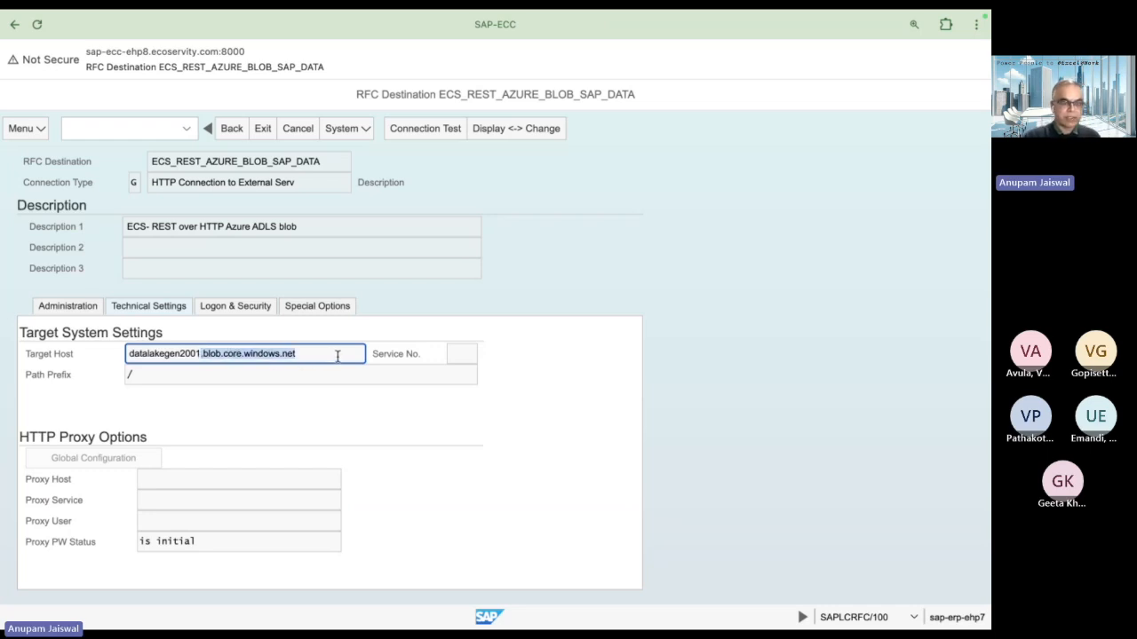
Display the logon and security settings of the ECS_REST_AZURE_BLOB_SAP_DATA destination
left_click(133, 309)
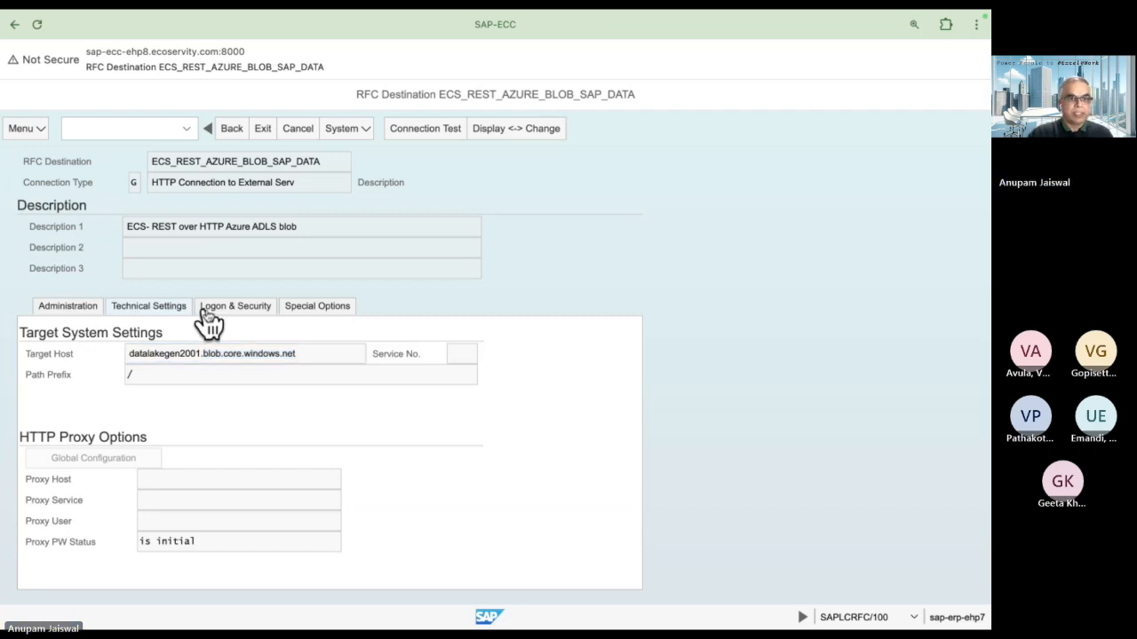
left_click(269, 309)
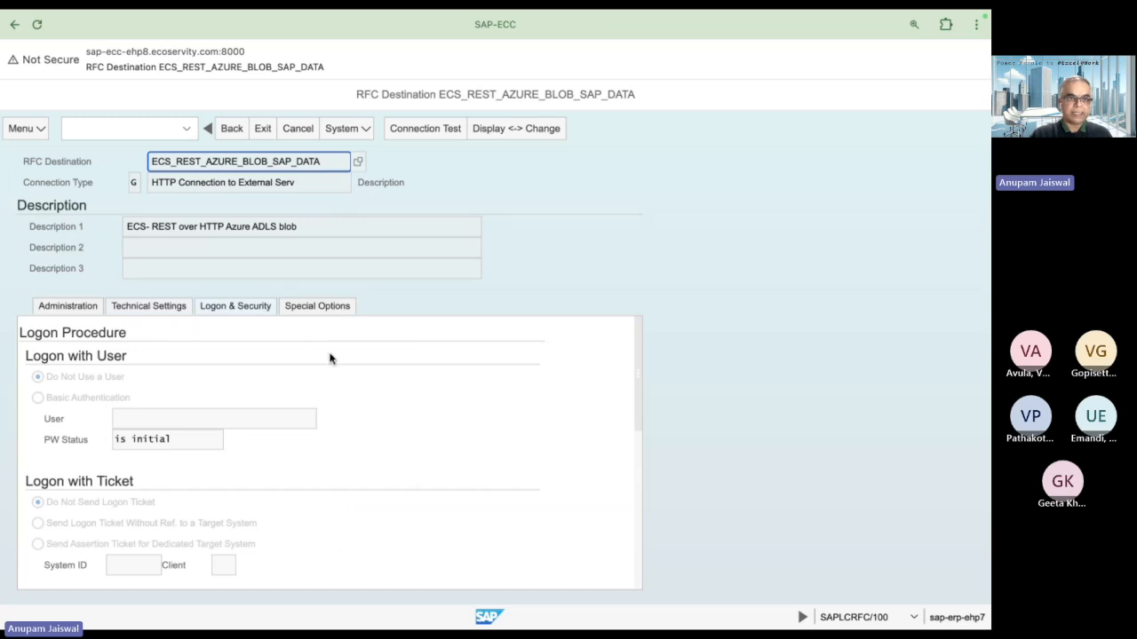
Examine the special options of the RFC destination, covering timeout, HTTP version, compression and cookie settings
left_click(336, 309)
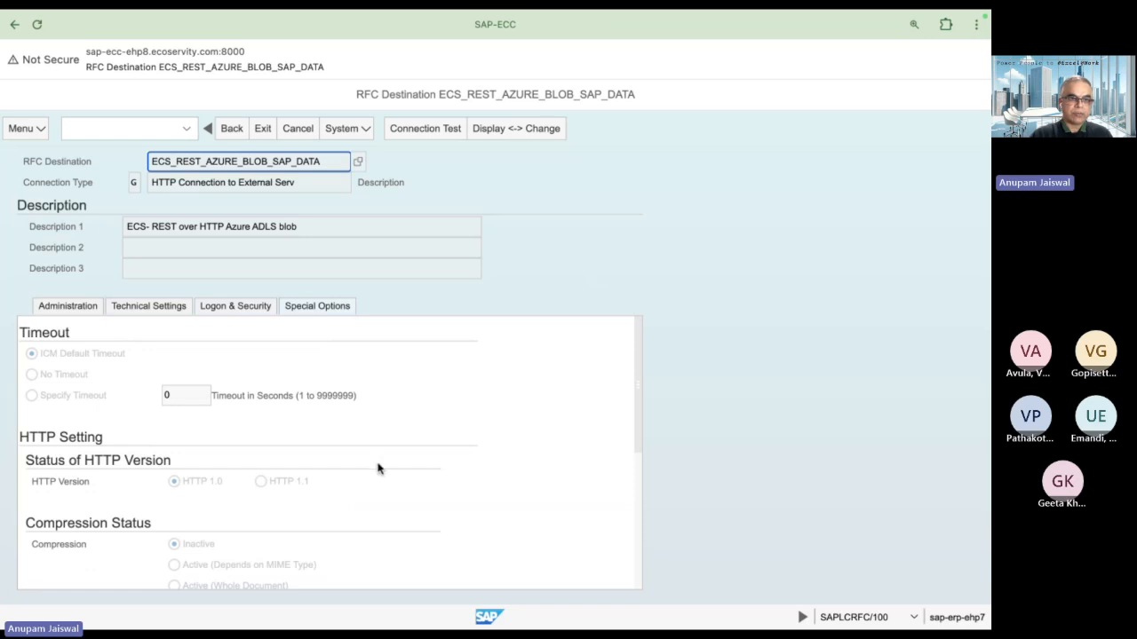
scroll(398, 497, "down", 3)
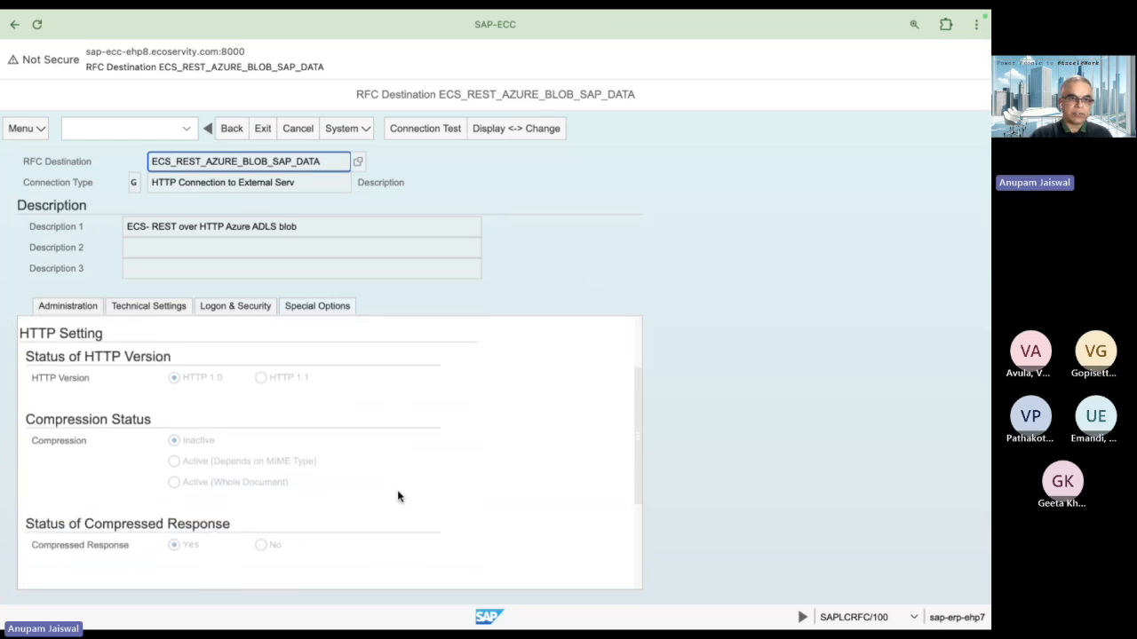
scroll(398, 496, "down", 4)
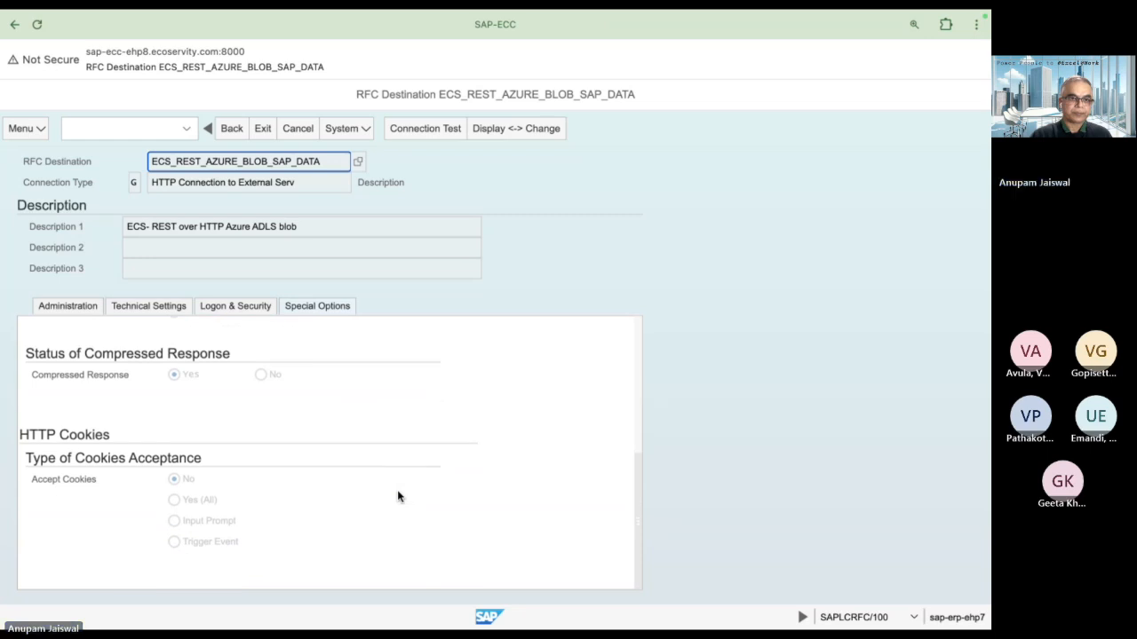
scroll(397, 489, "up", 7)
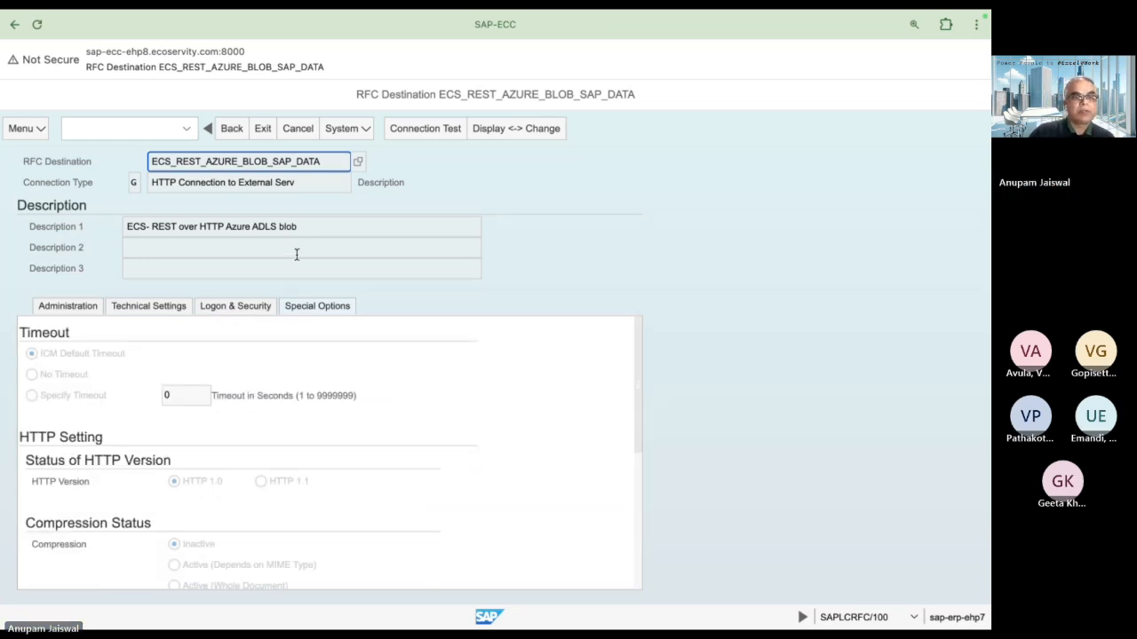
Run the connection test for ECS_REST_AZURE_BLOB_SAP_DATA and inspect its test result and response header fields
left_click(422, 142)
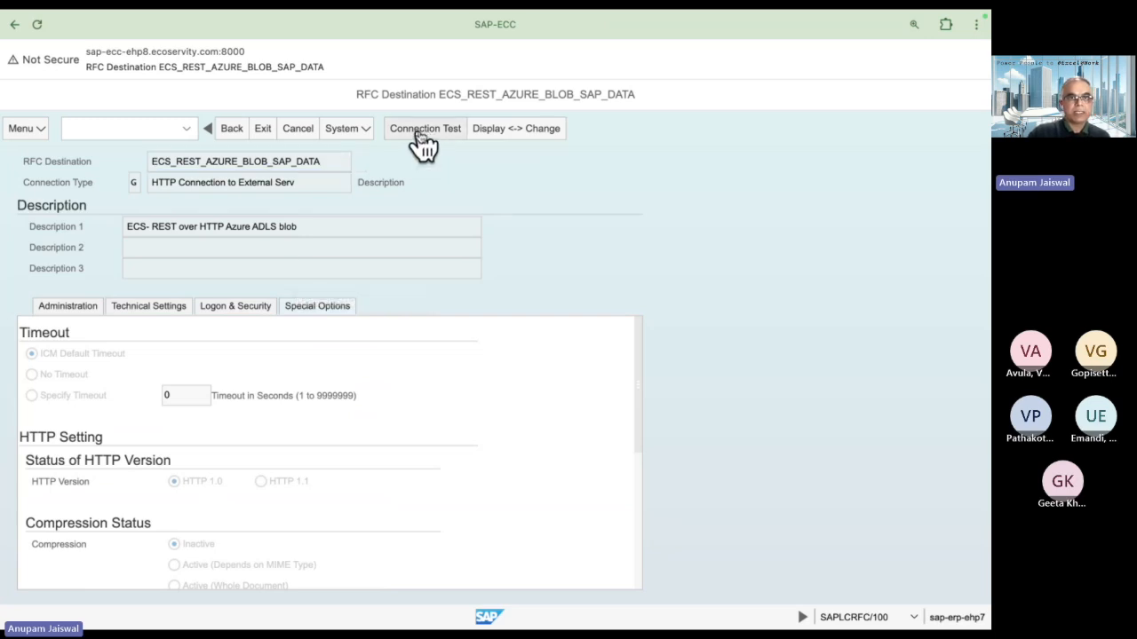
left_click(151, 271)
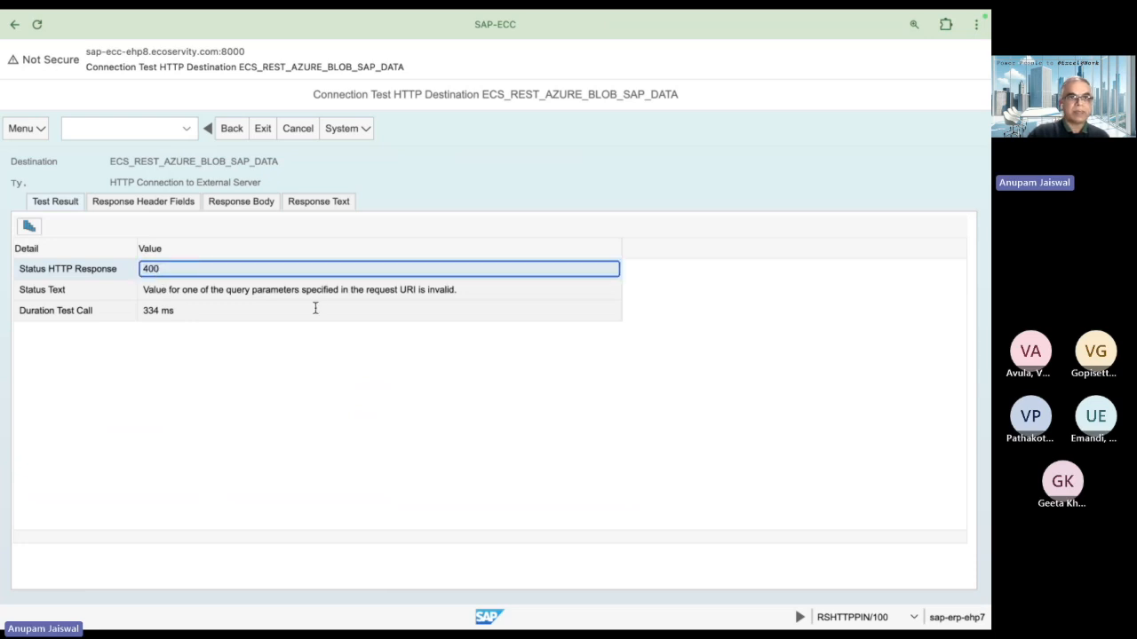
left_click(71, 204)
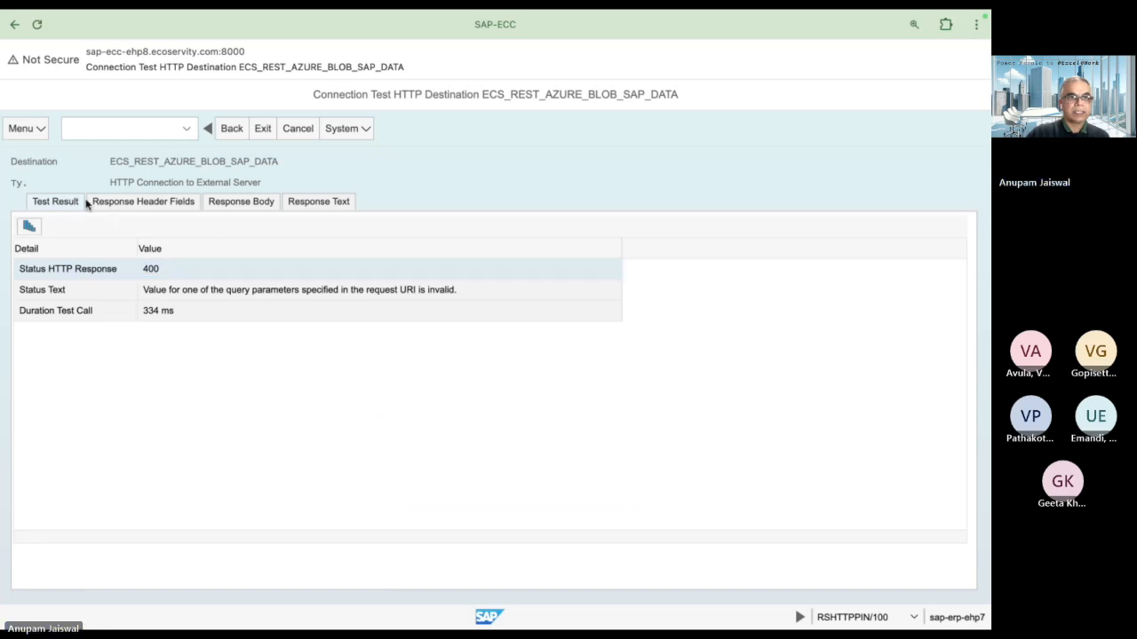
left_click(135, 204)
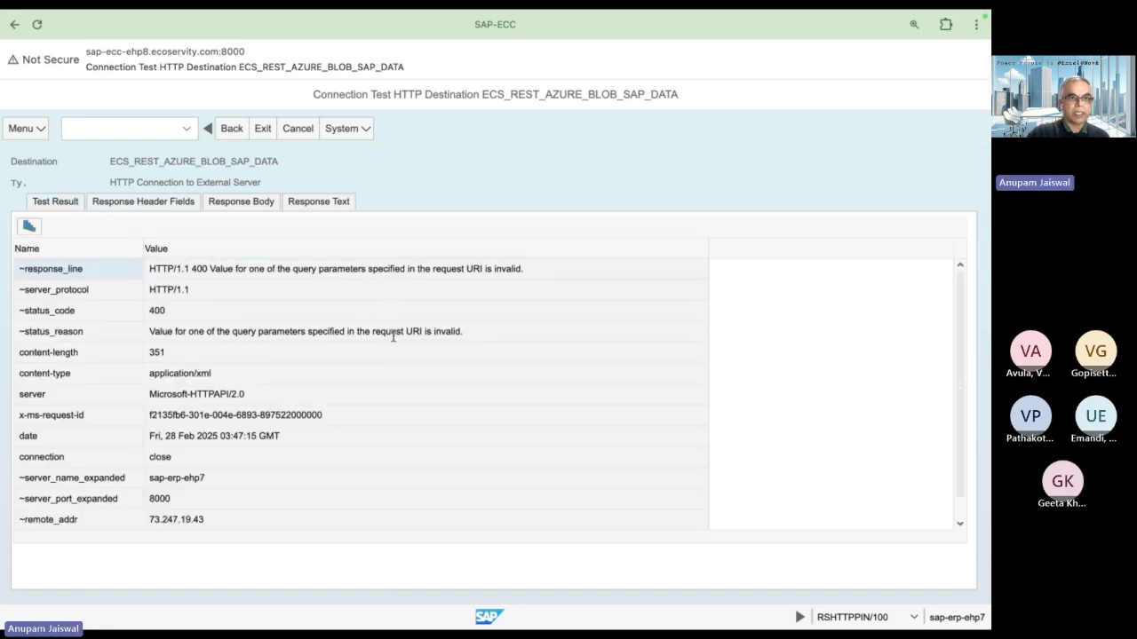
left_click(302, 360)
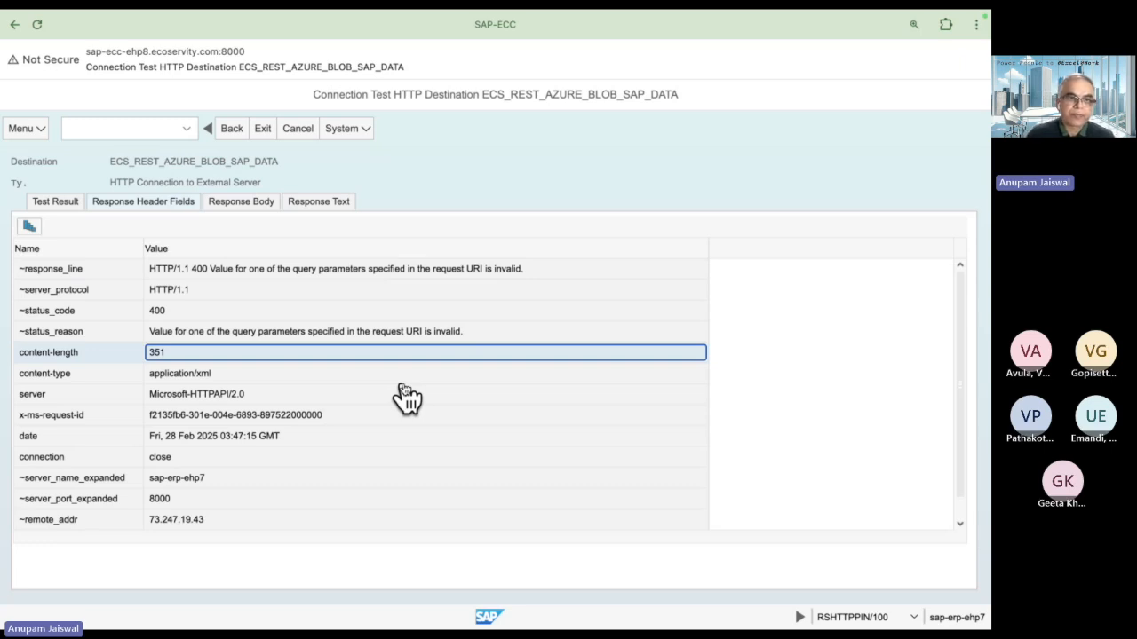
left_click(355, 271)
Leave the connection test and the destination, returning to the list of configured RFC connections
left_click(232, 134)
left_click(232, 133)
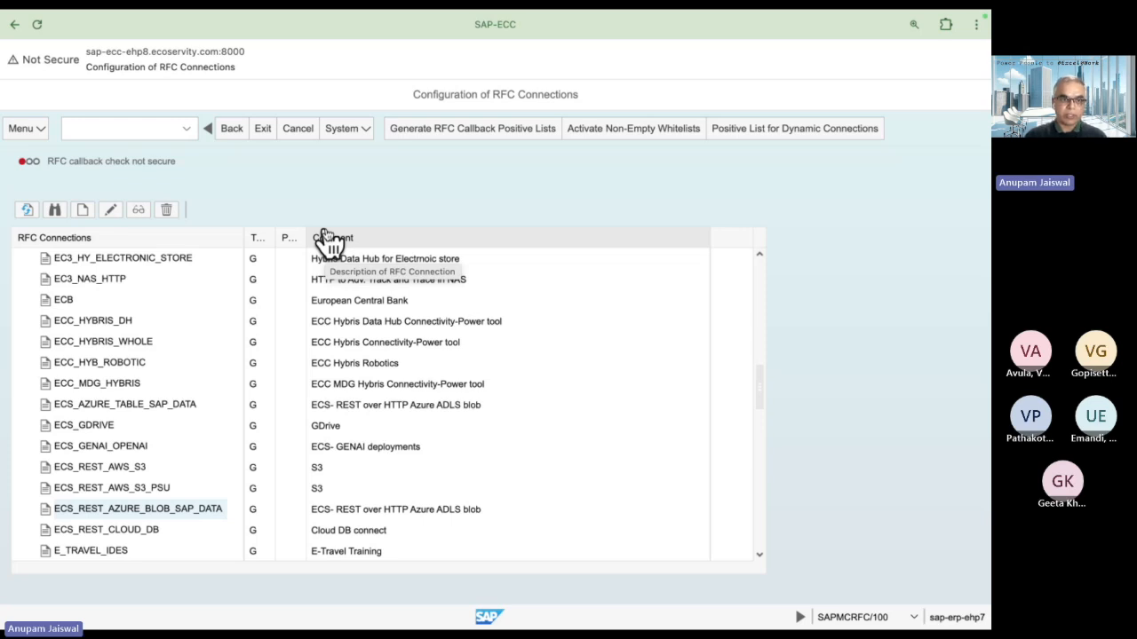
left_click(386, 308)
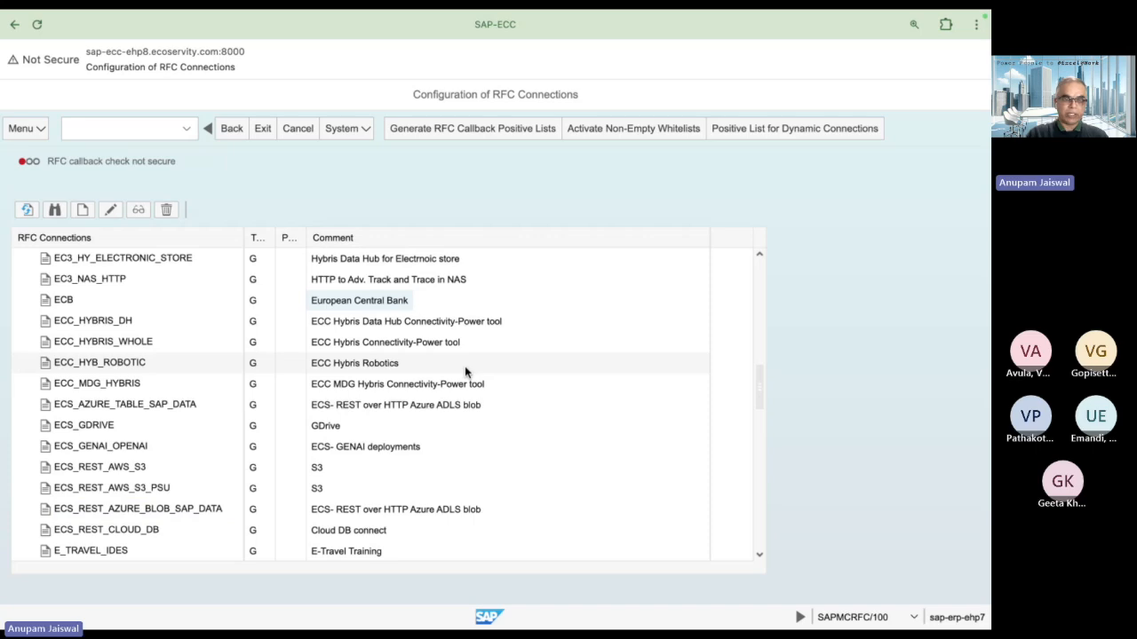
Switch to Google Chrome and load youtube.com in a new browser tab
key("super+Tab")
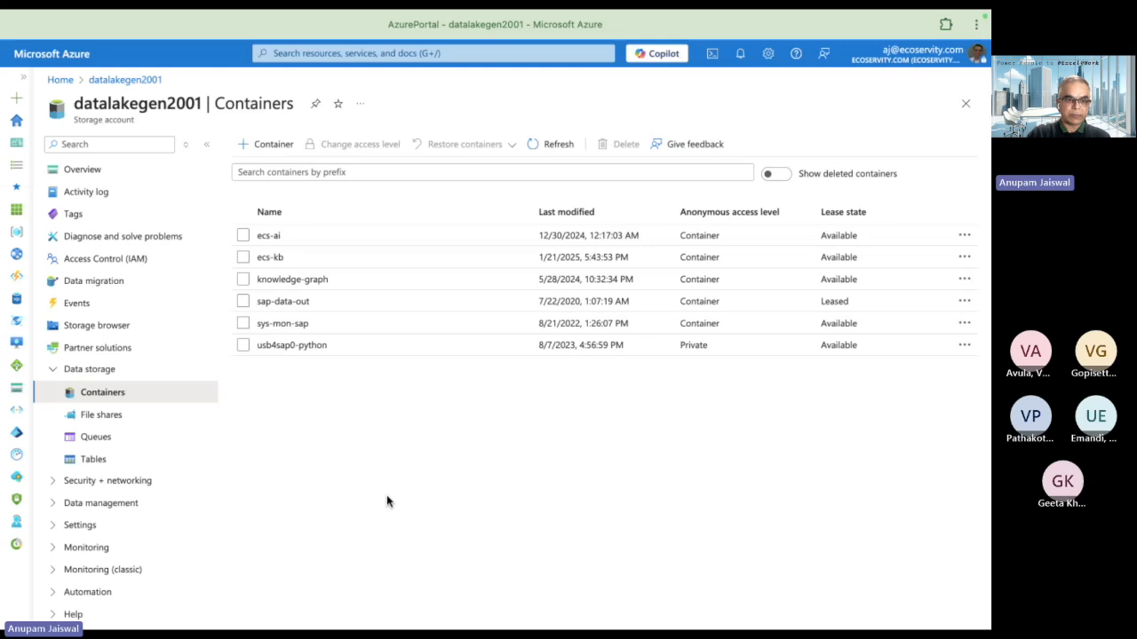
key("super+Tab")
key("super+Tab")
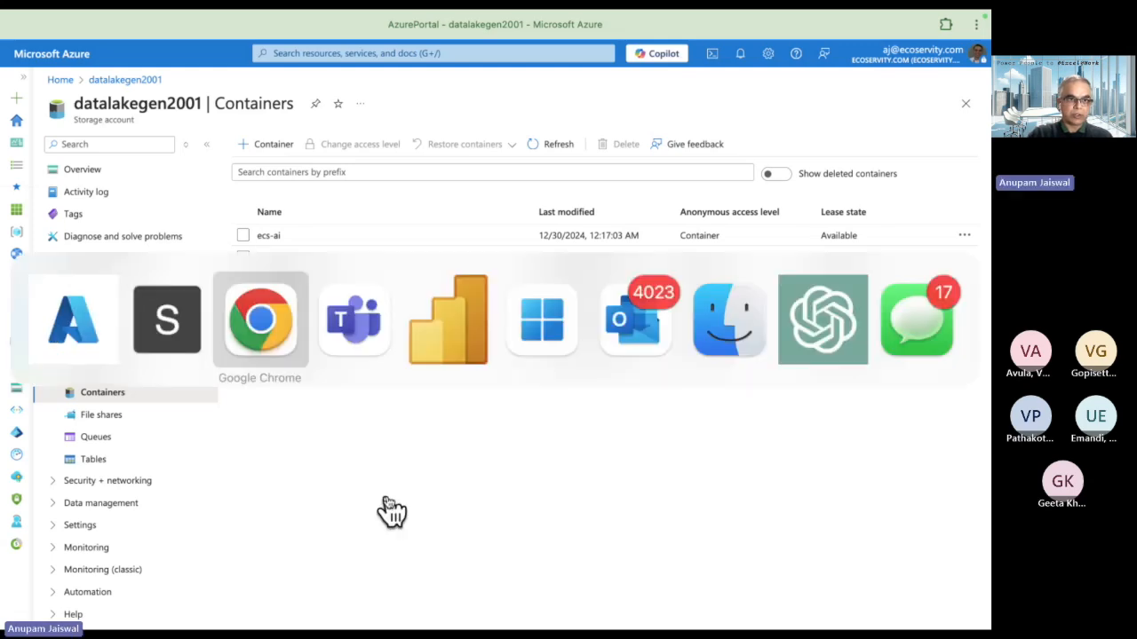
key("super+t")
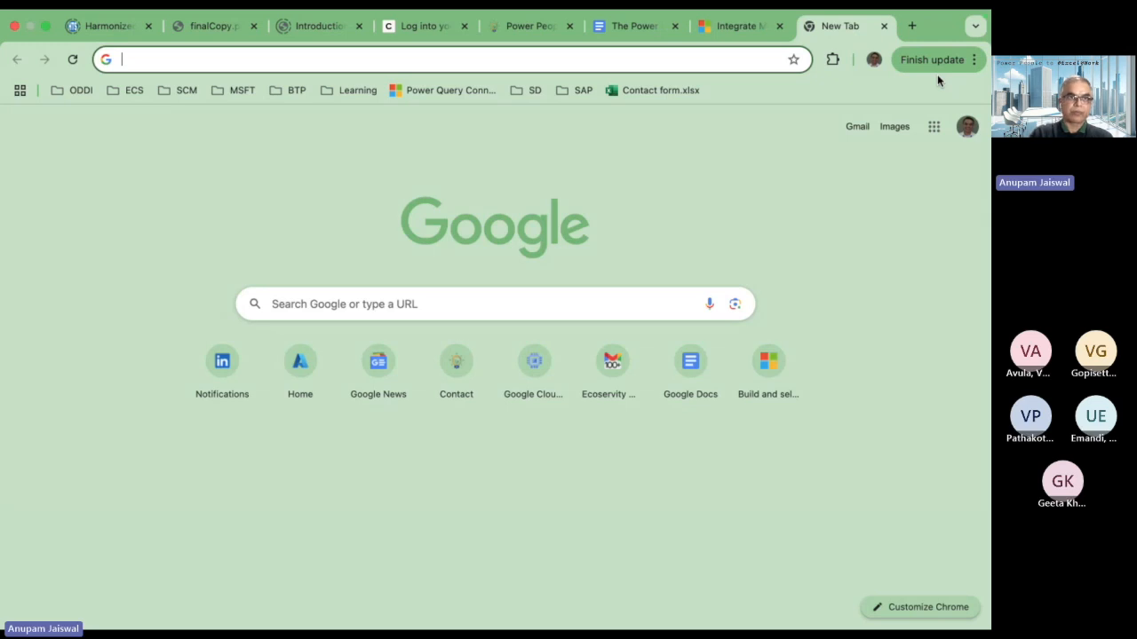
type("youtube.com")
key("Return")
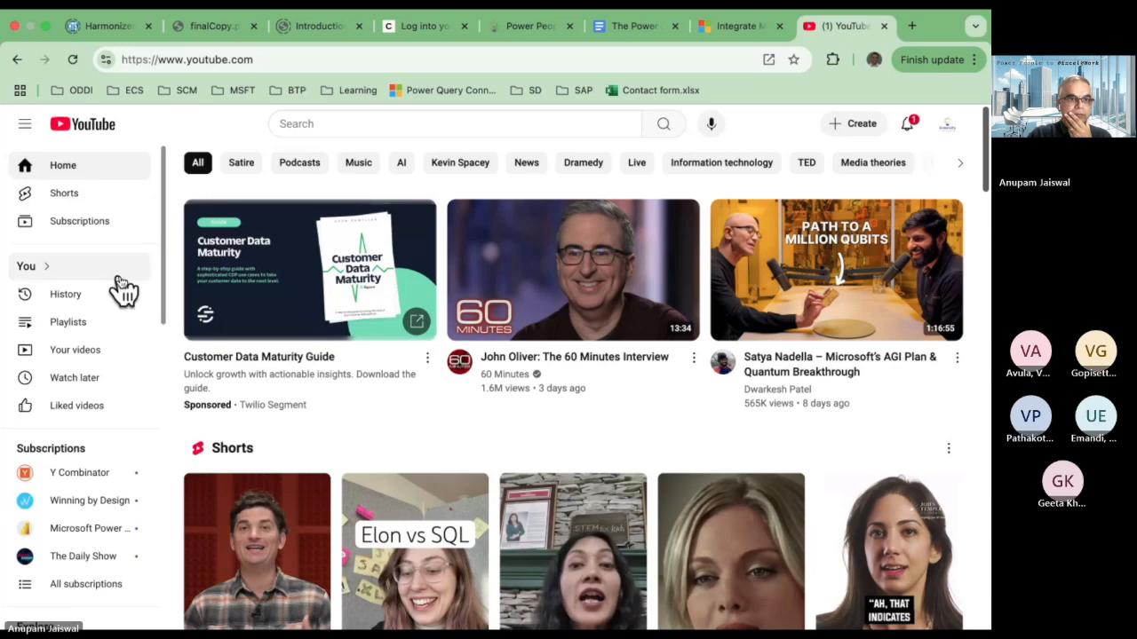
Open the channel's own videos in YouTube Studio and browse the list of its playlists
left_click(76, 323)
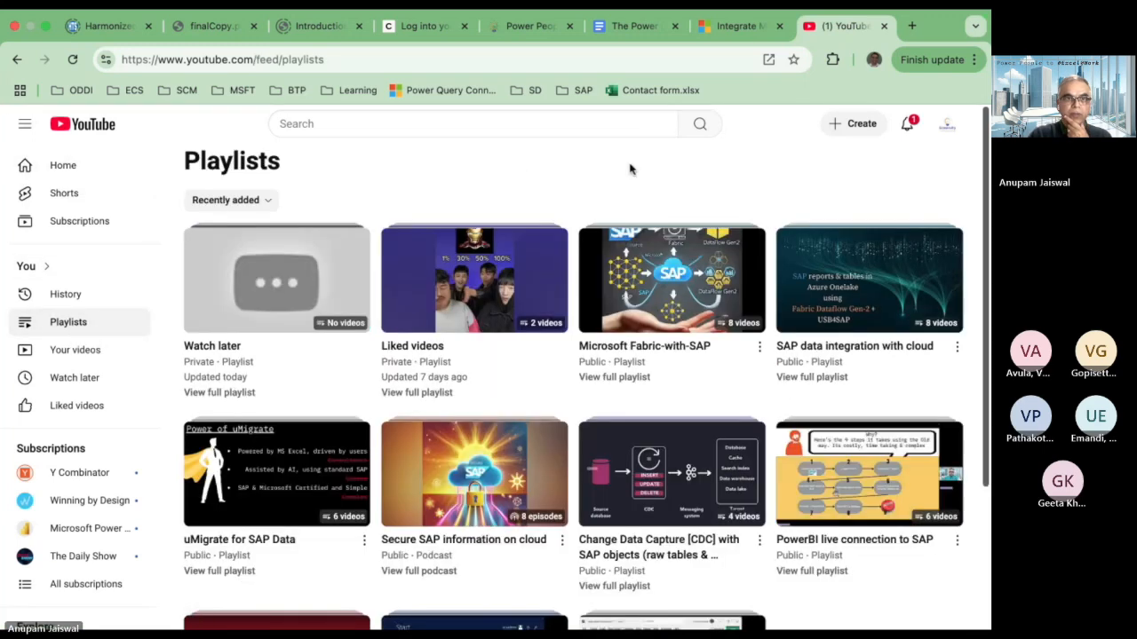
left_click(89, 355)
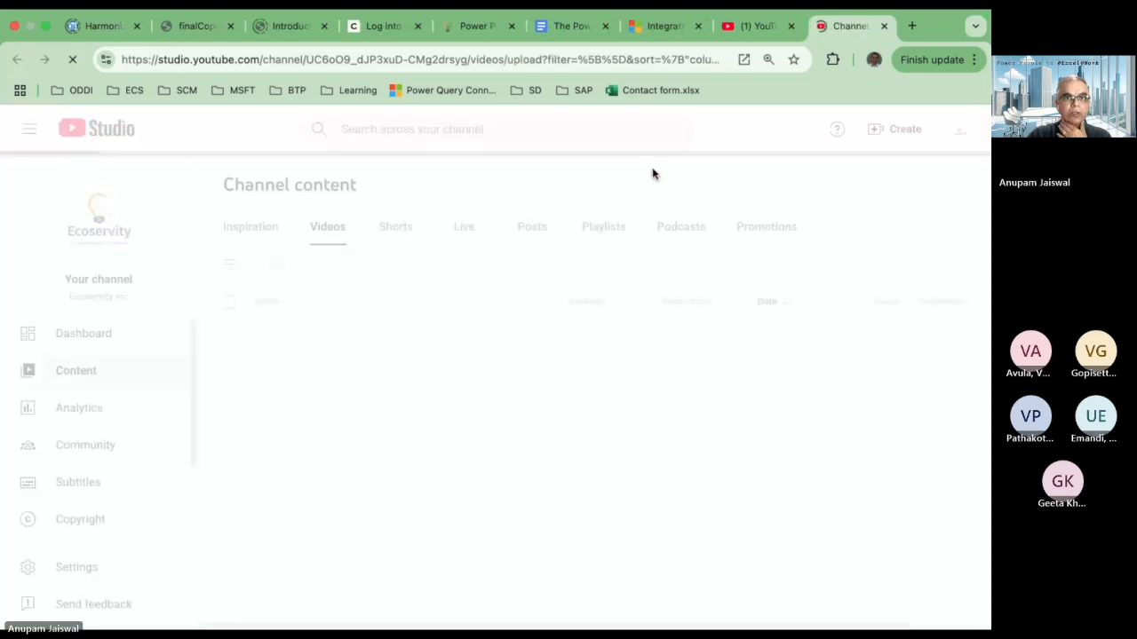
left_click(606, 233)
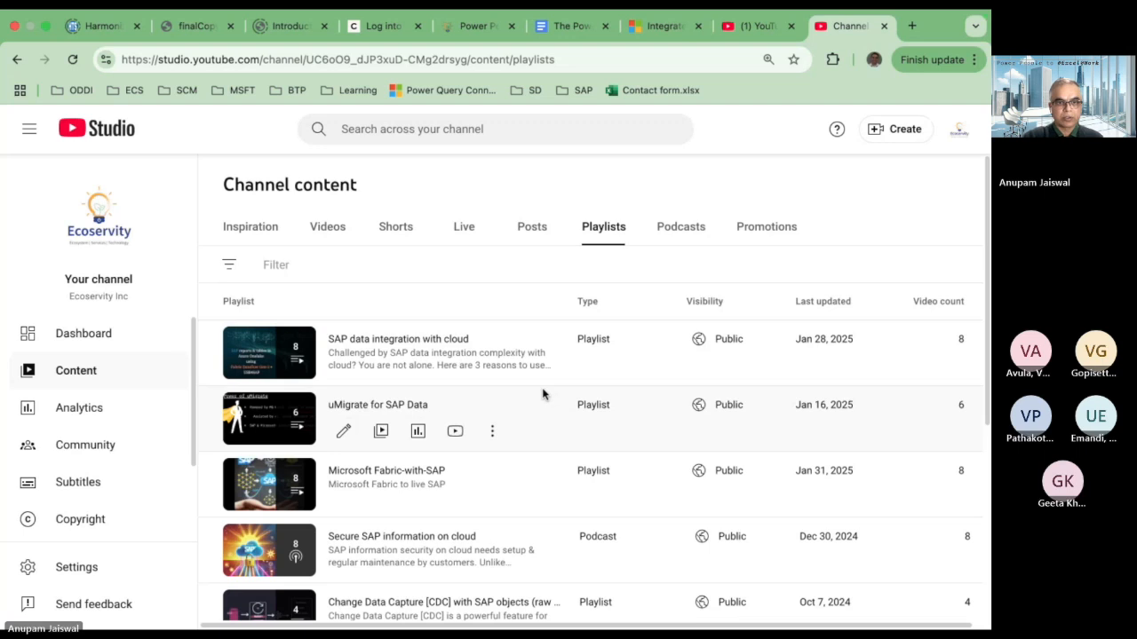
scroll(542, 394, "down", 3)
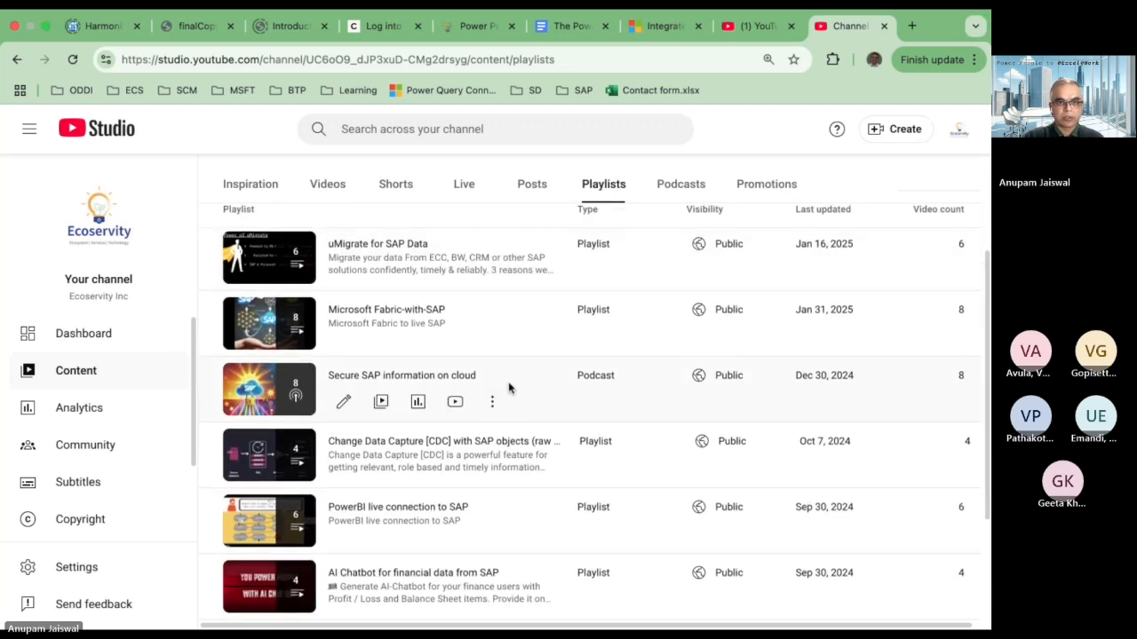
scroll(509, 388, "down", 3)
scroll(509, 387, "up", 4)
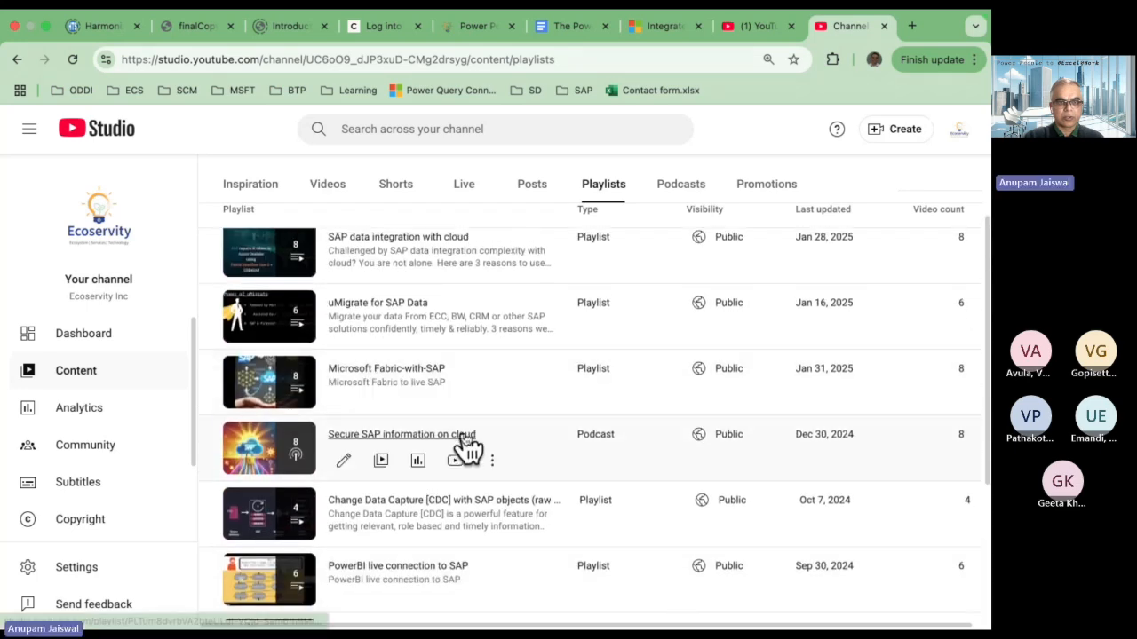
Open the "Secure SAP information on cloud" podcast and look through its list of videos
left_click(464, 435)
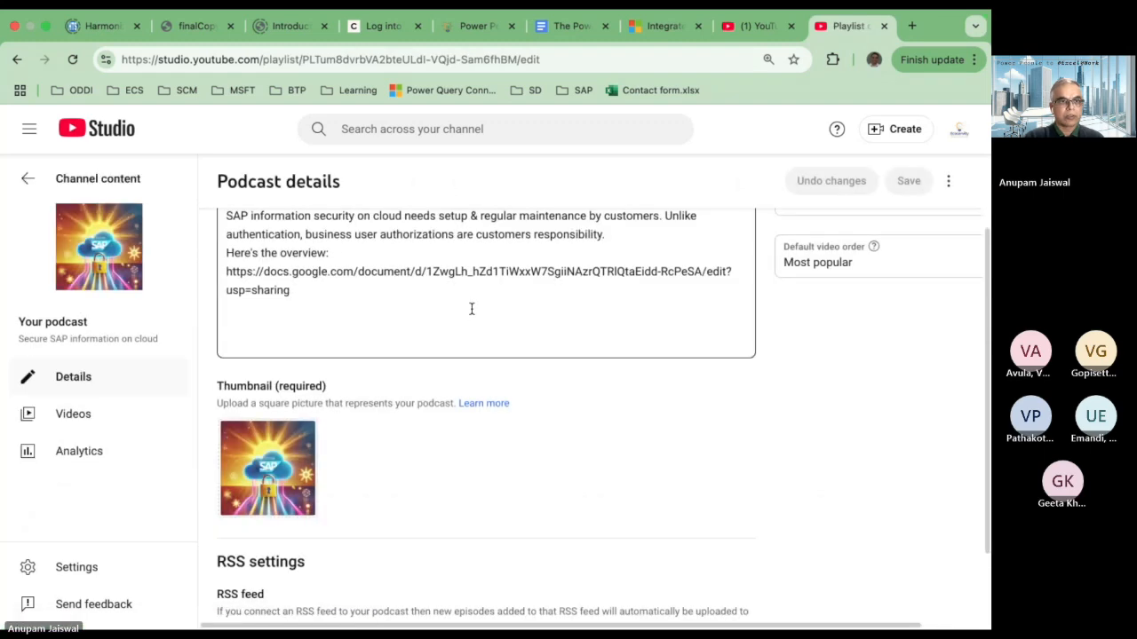
left_click(77, 416)
scroll(503, 274, "up", 3)
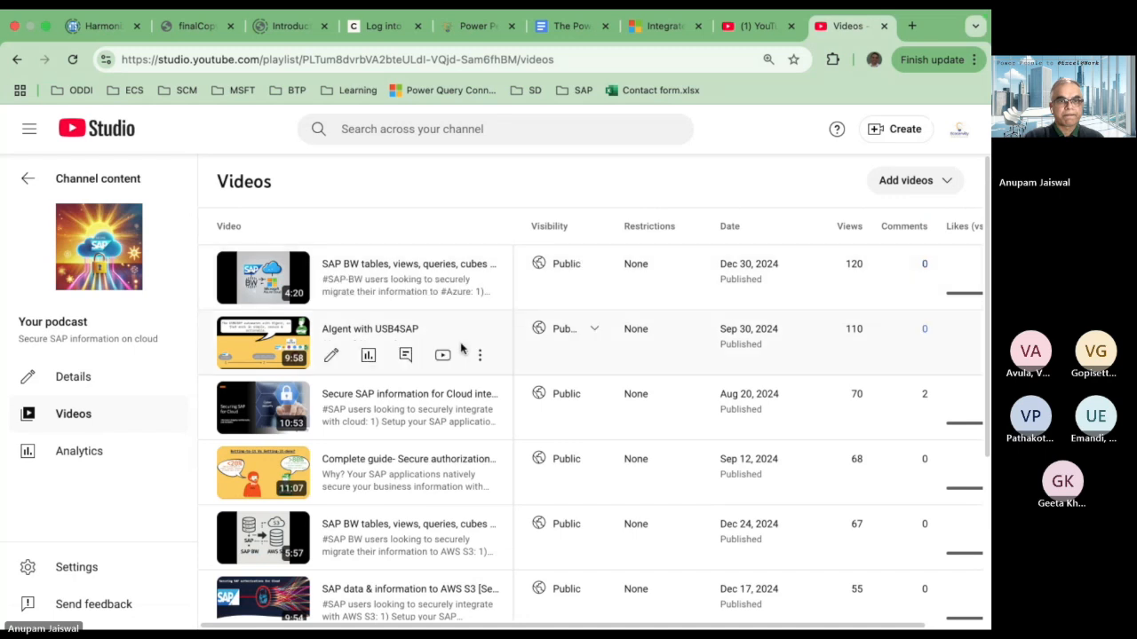
scroll(460, 348, "down", 2)
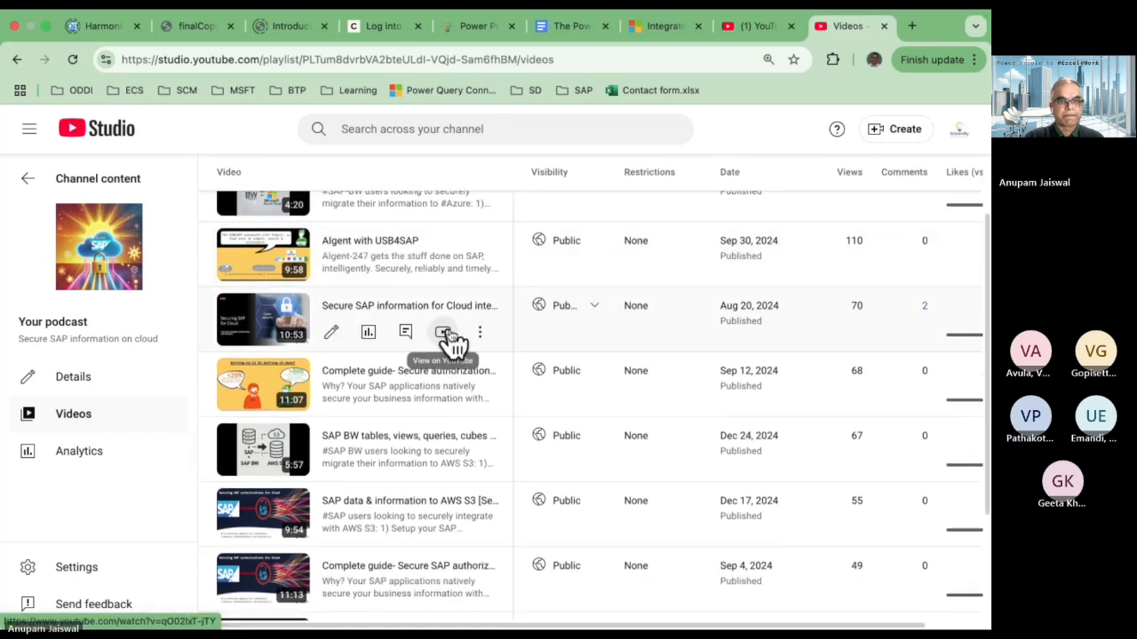
scroll(450, 342, "down", 2)
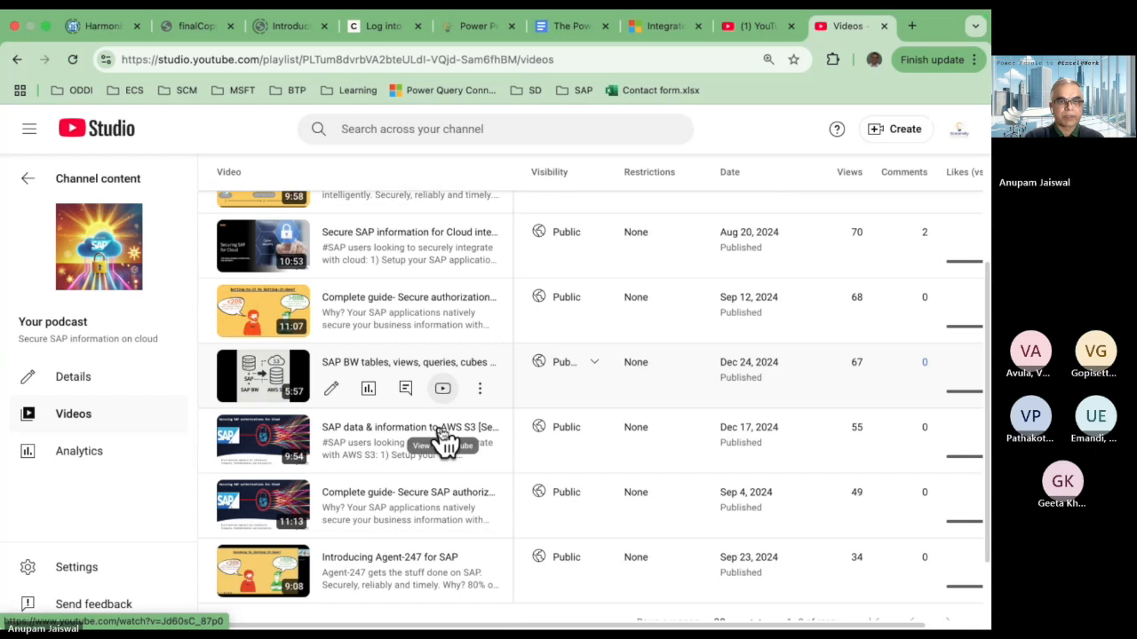
scroll(444, 440, "down", 1)
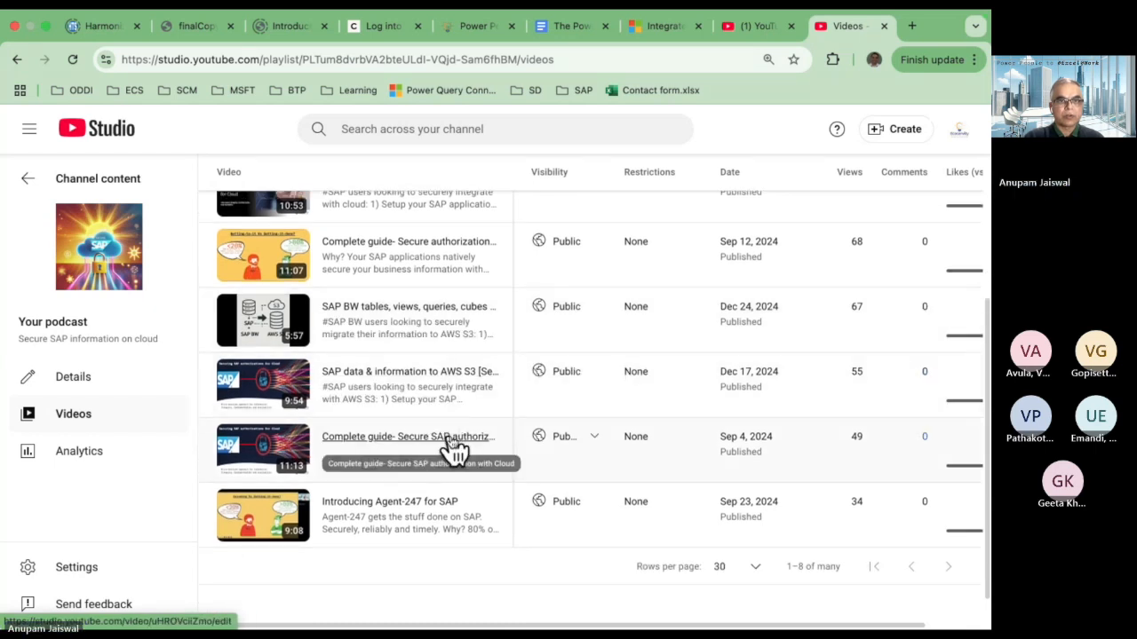
scroll(465, 388, "up", 3)
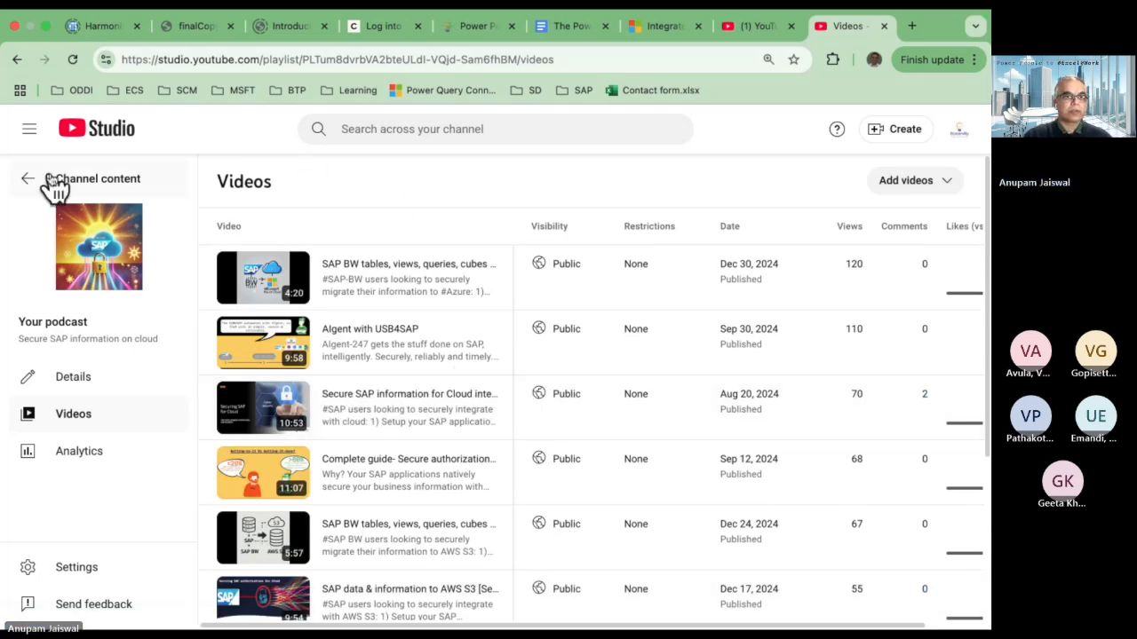
Go back to the channel's playlists and look through the videos of "SAP data integration with cloud"
left_click(18, 61)
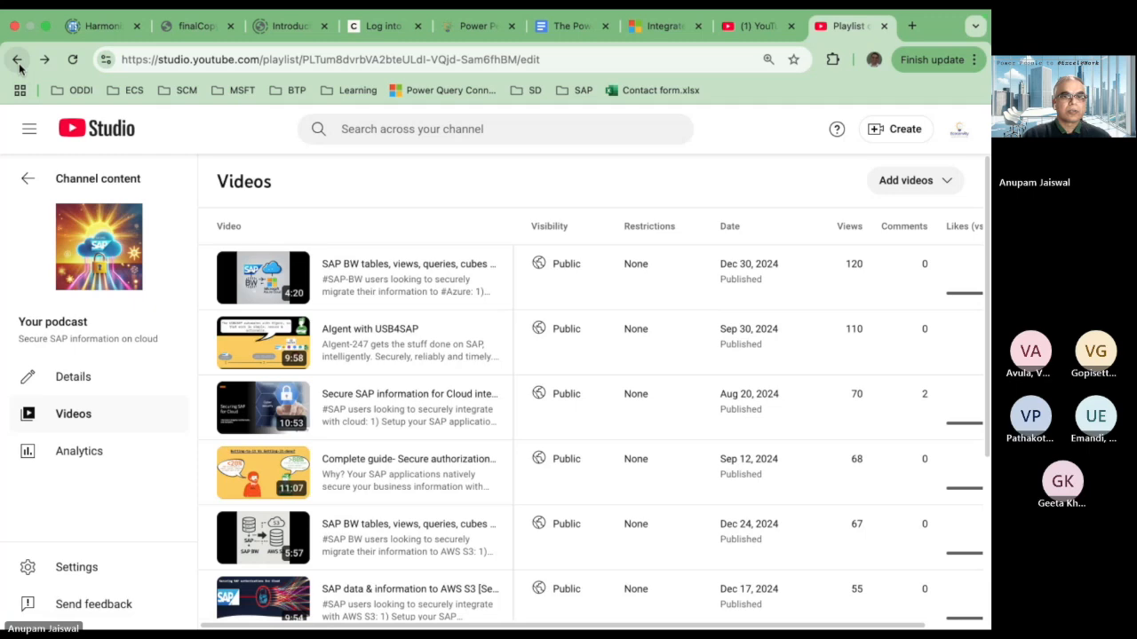
left_click(18, 61)
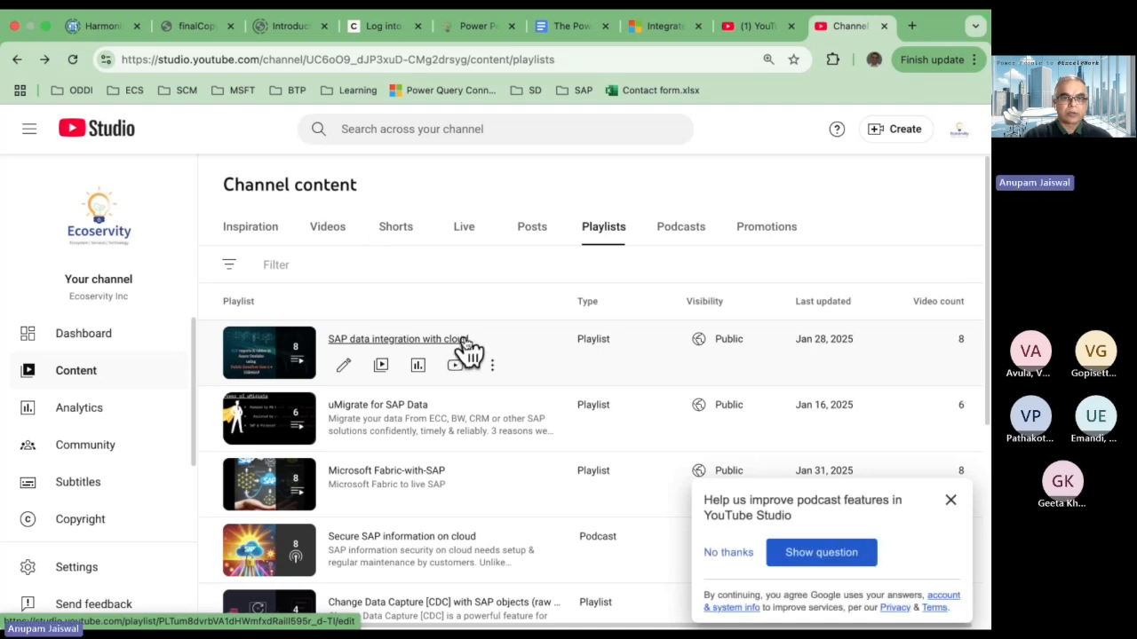
left_click(456, 345)
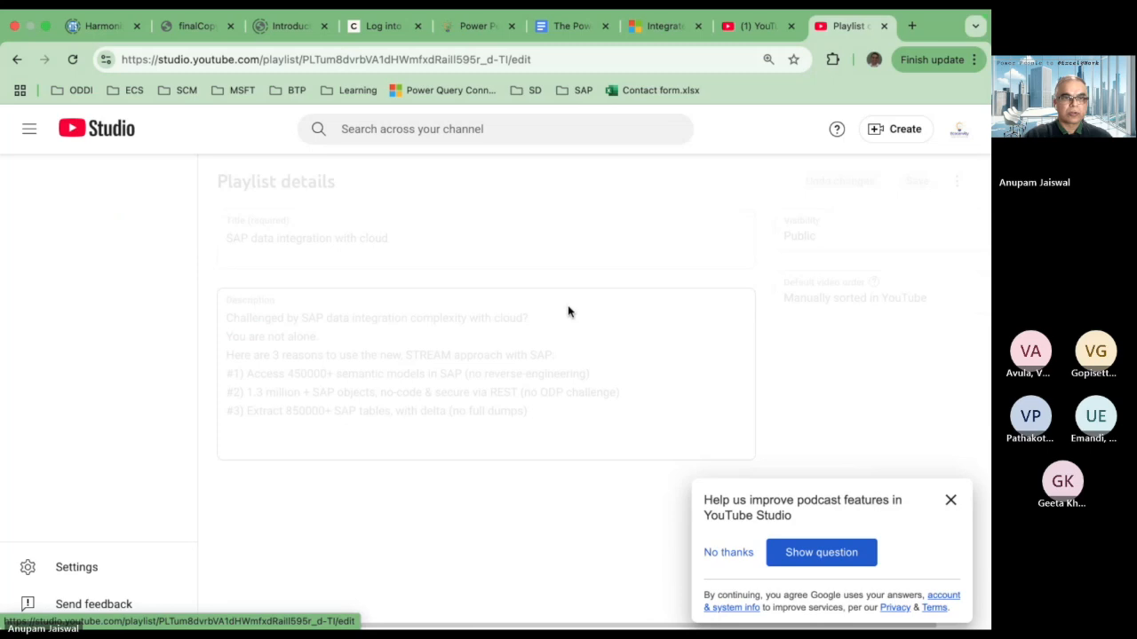
left_click(86, 421)
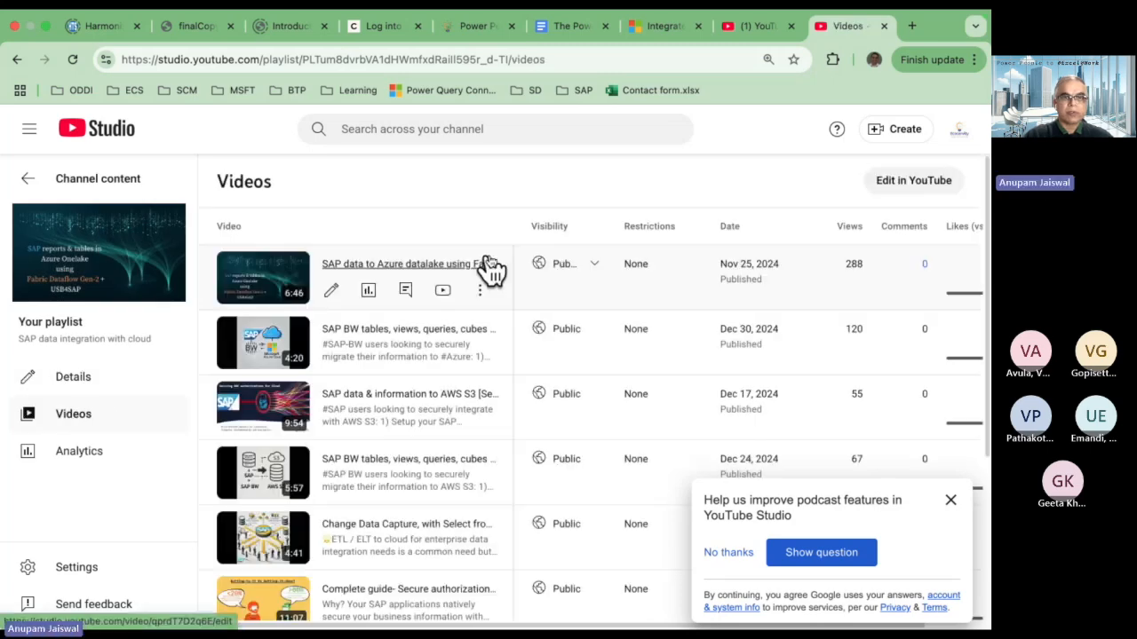
scroll(427, 322, "down", 1)
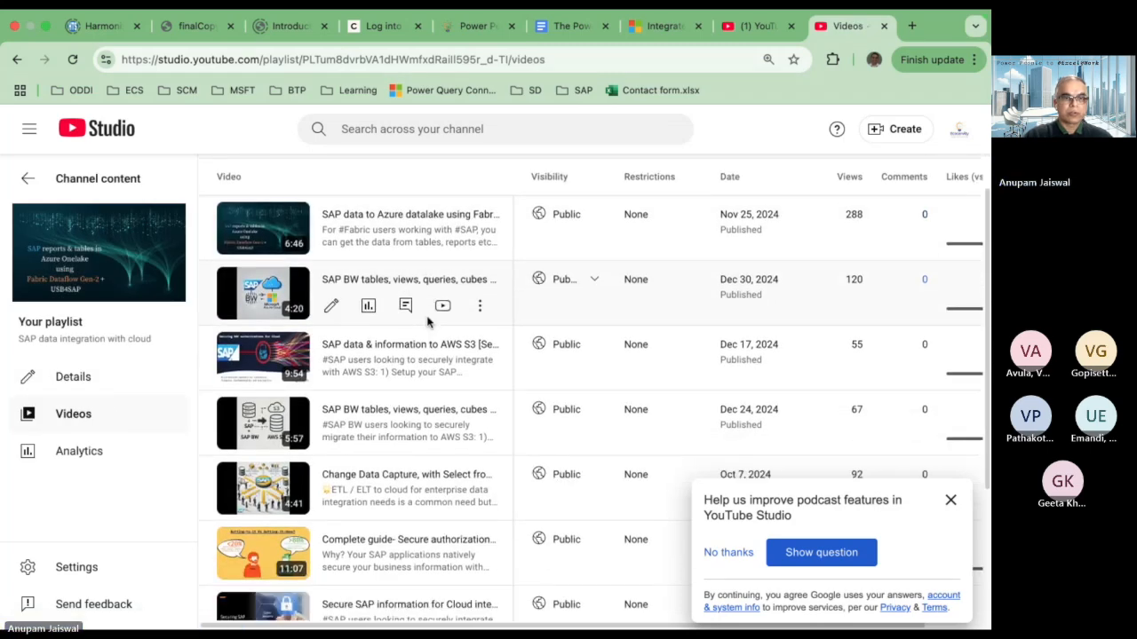
scroll(427, 323, "down", 4)
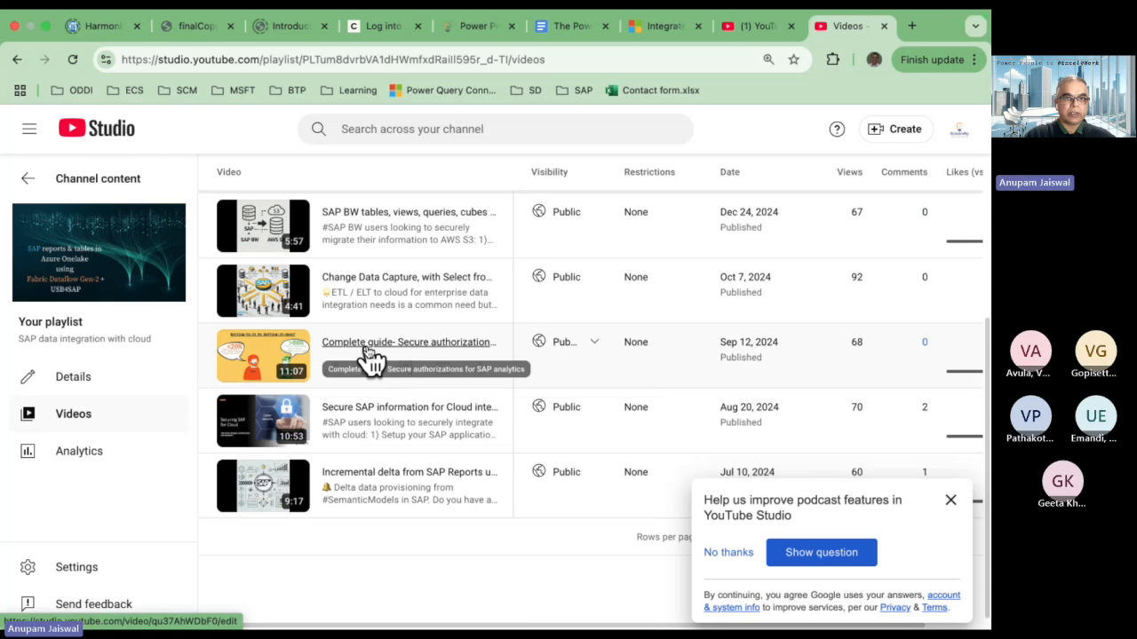
Display the details of the "SAP data integration with cloud" playlist and dismiss the podcast feedback survey prompt
scroll(373, 355, "up", 2)
scroll(406, 315, "up", 1)
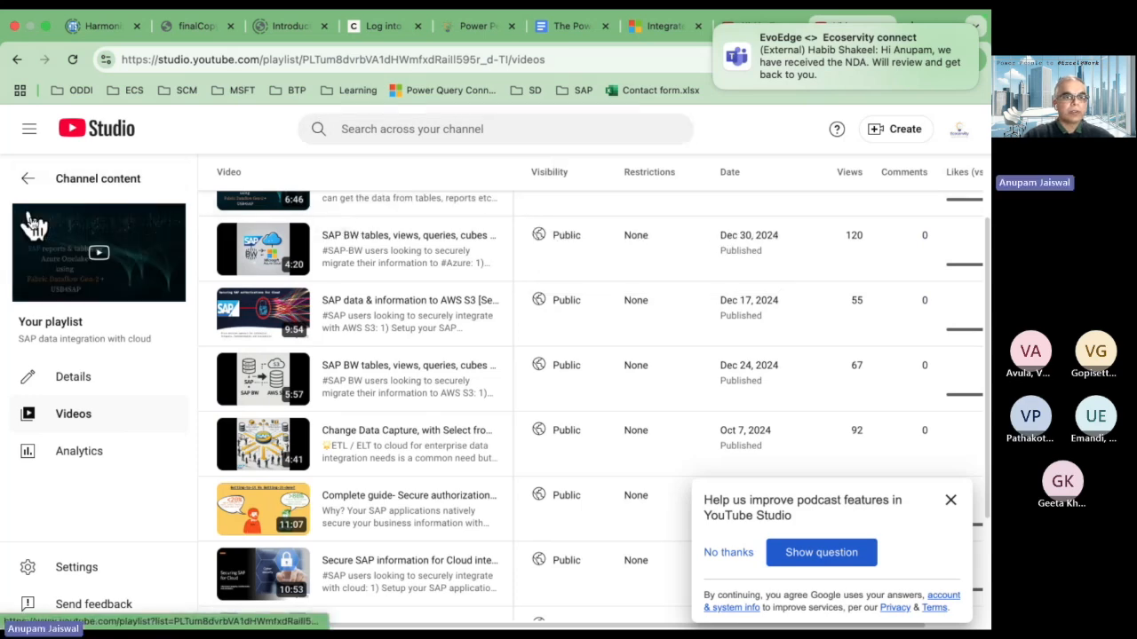
left_click(77, 382)
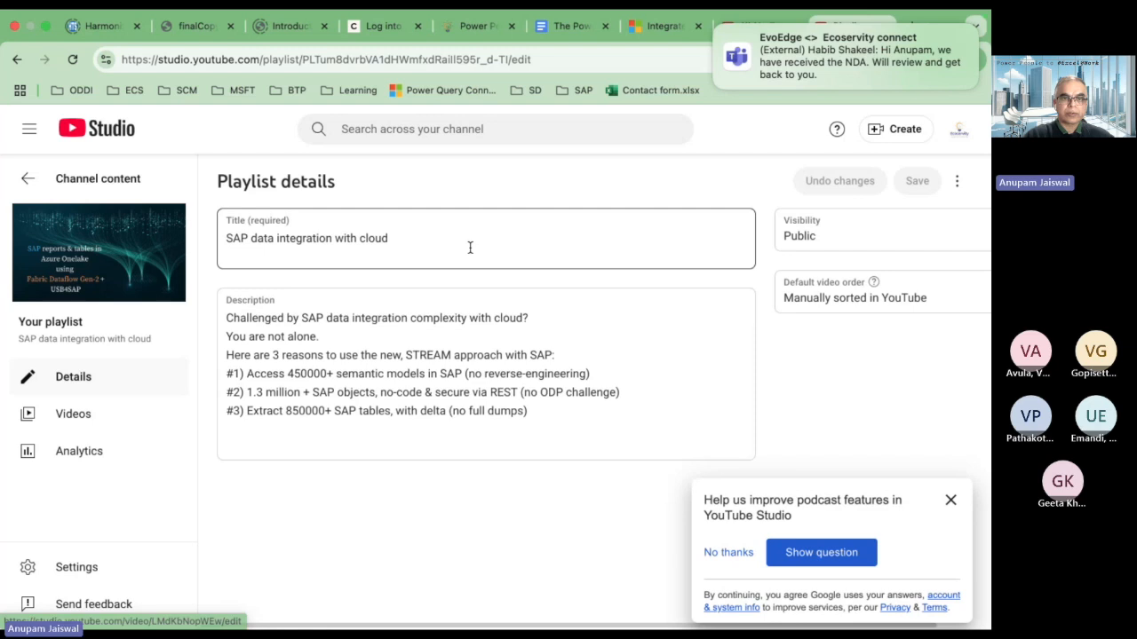
left_click(943, 493)
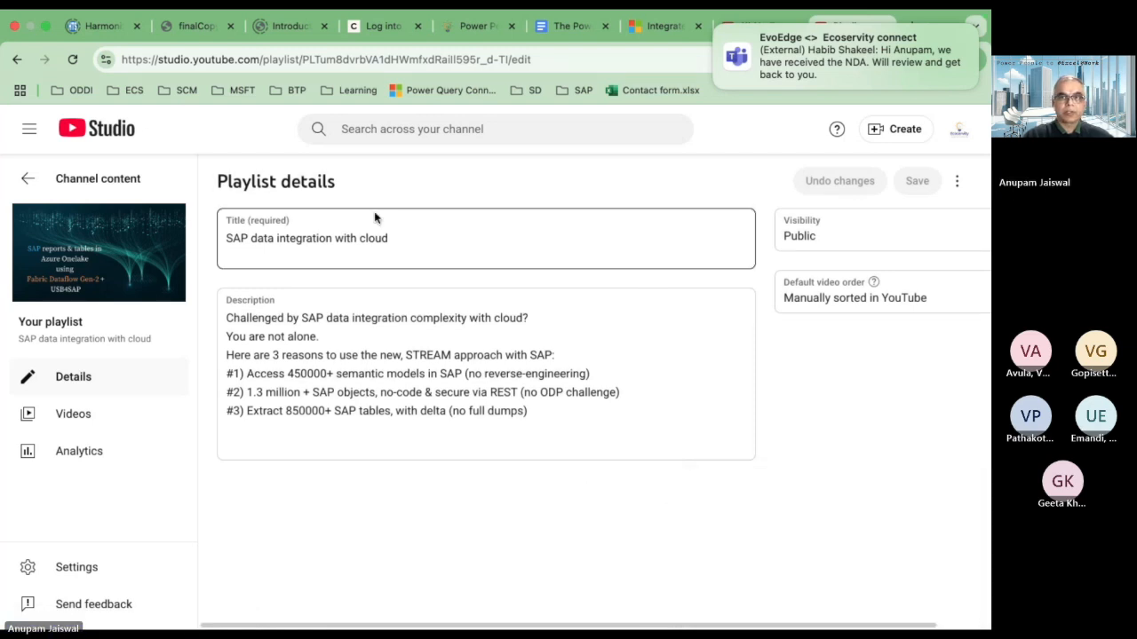
Go back to the channel's playlists and copy the shareable link of the "SAP data integration with cloud" playlist
left_click(16, 60)
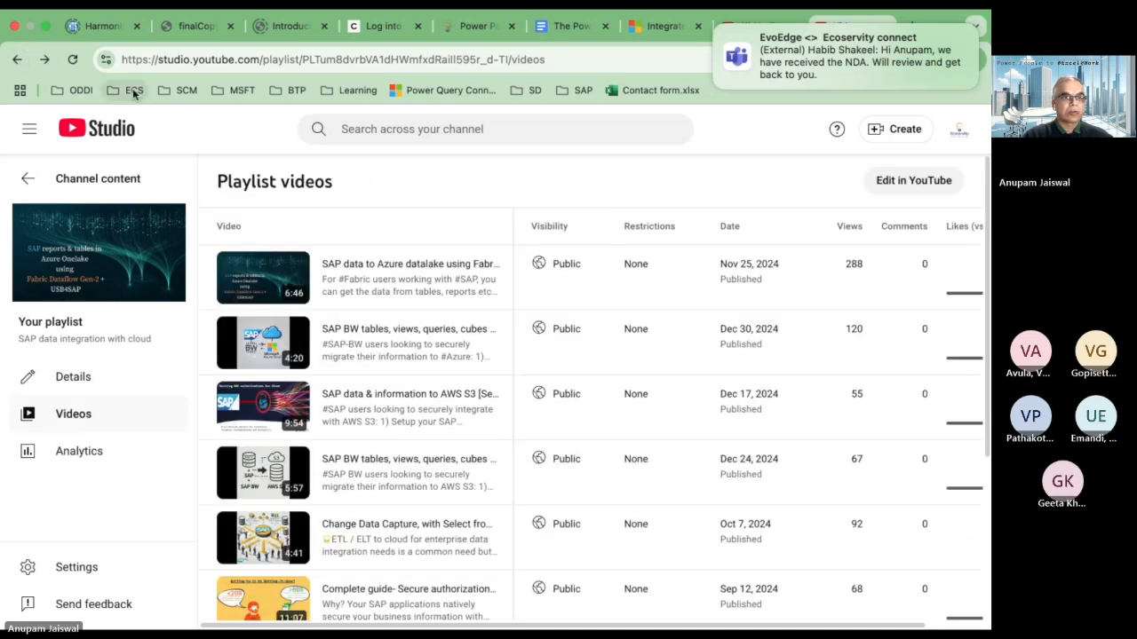
left_click(16, 59)
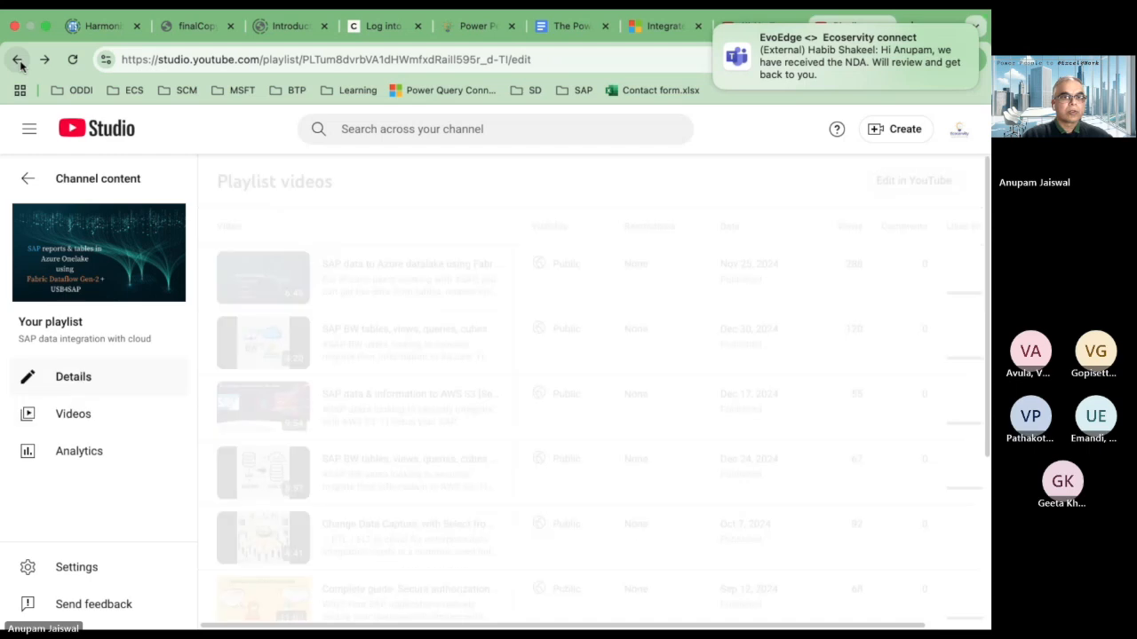
left_click(18, 60)
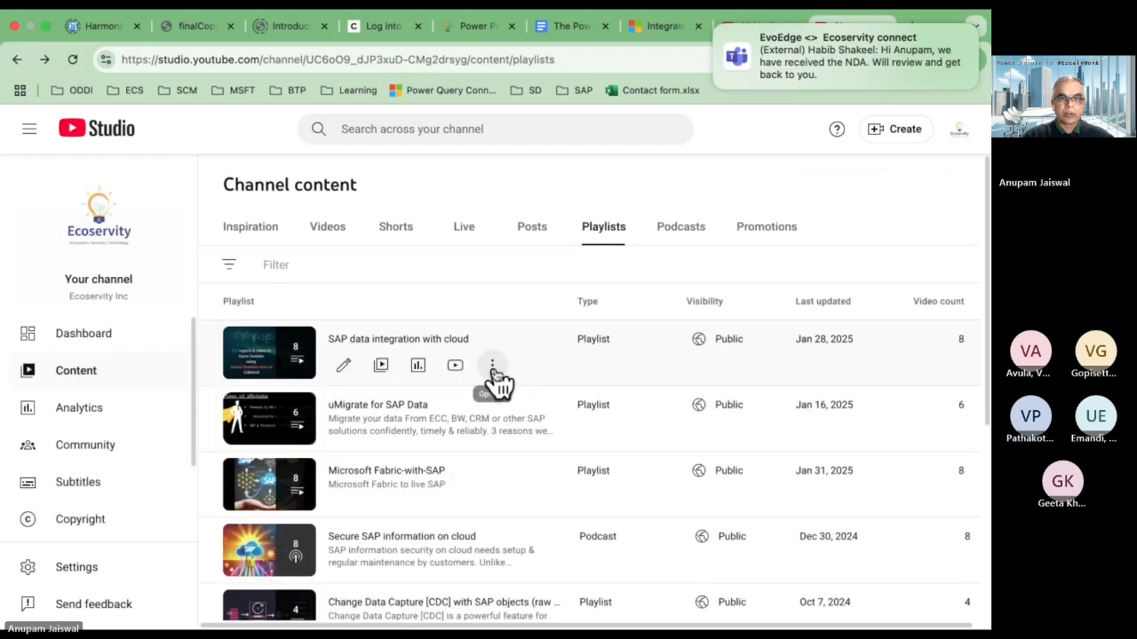
left_click(492, 371)
left_click(484, 379)
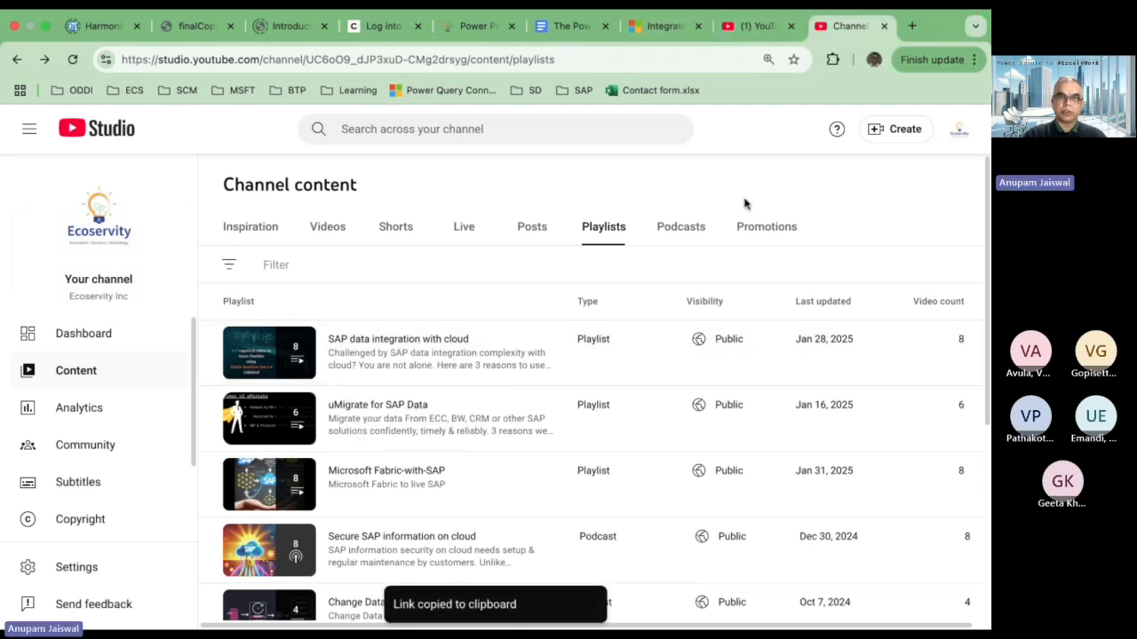
Switch to the Teams meeting and post the copied YouTube playlist link in the meeting chat
key("super+Tab")
key("super+Tab")
key("super+Tab")
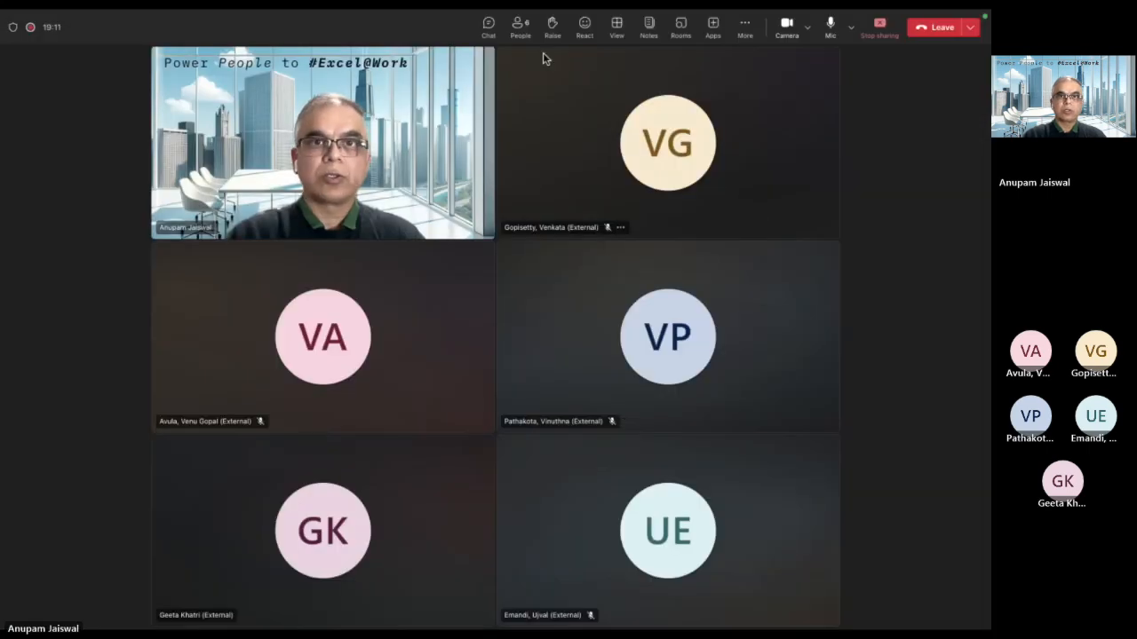
left_click(490, 27)
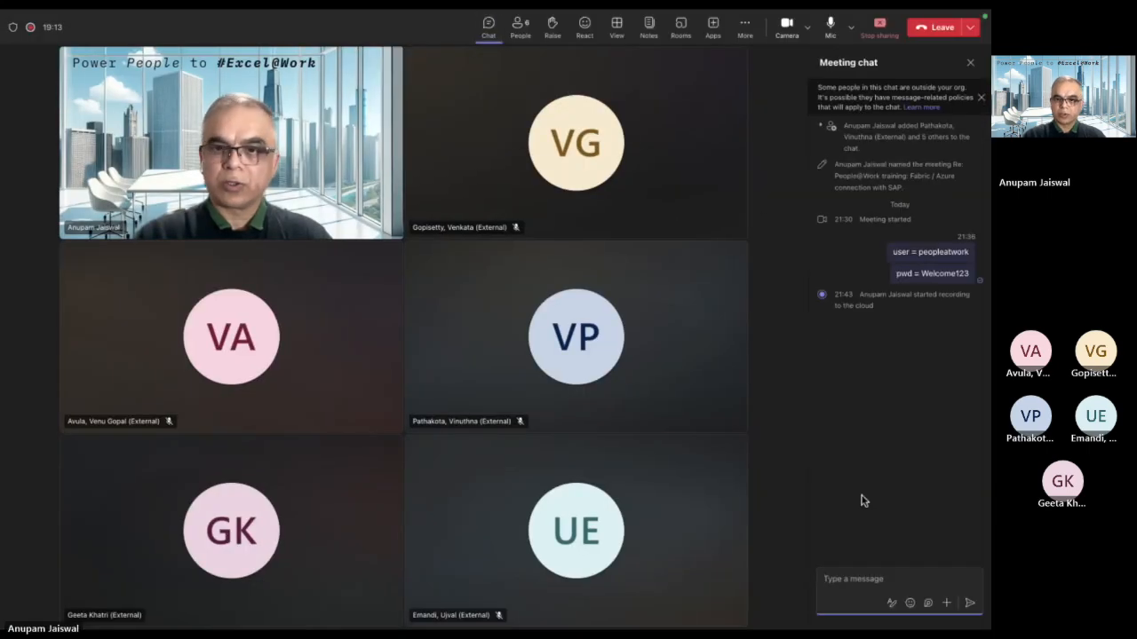
type("https://www.youtube.com/playlist?list=PLTum8dvrbVA1dHWmfxdRail595r_d-TI")
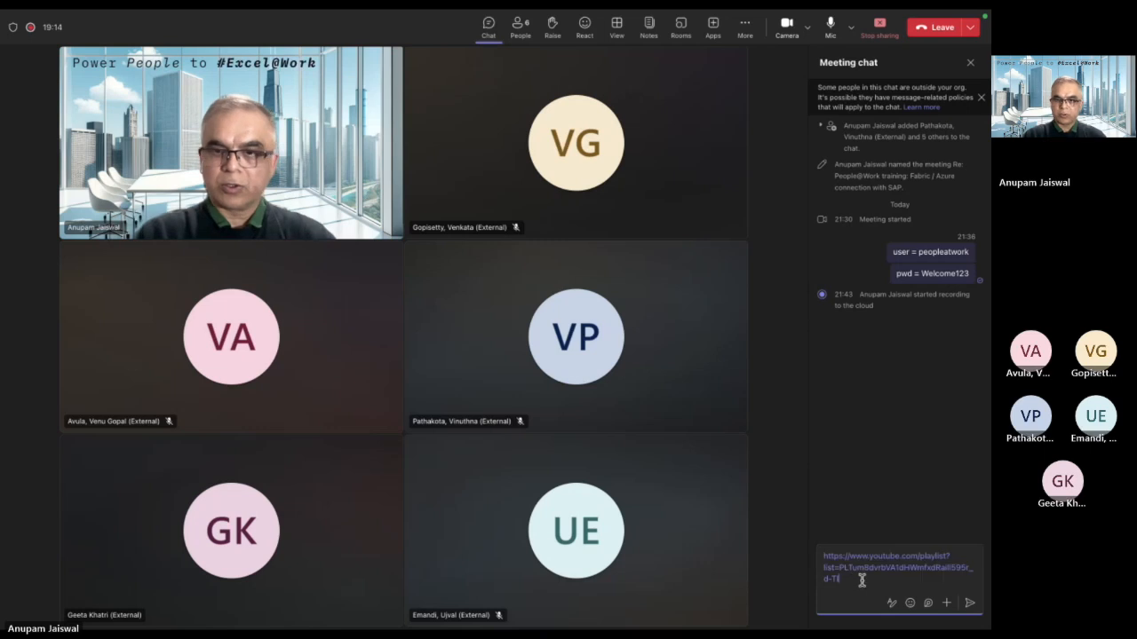
left_click(967, 601)
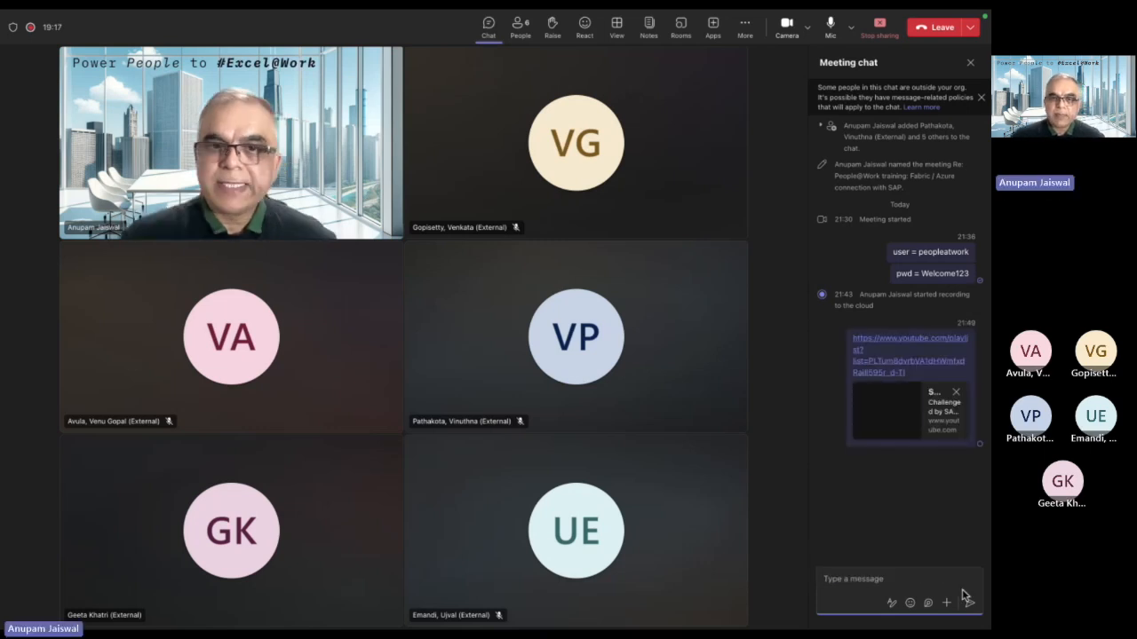
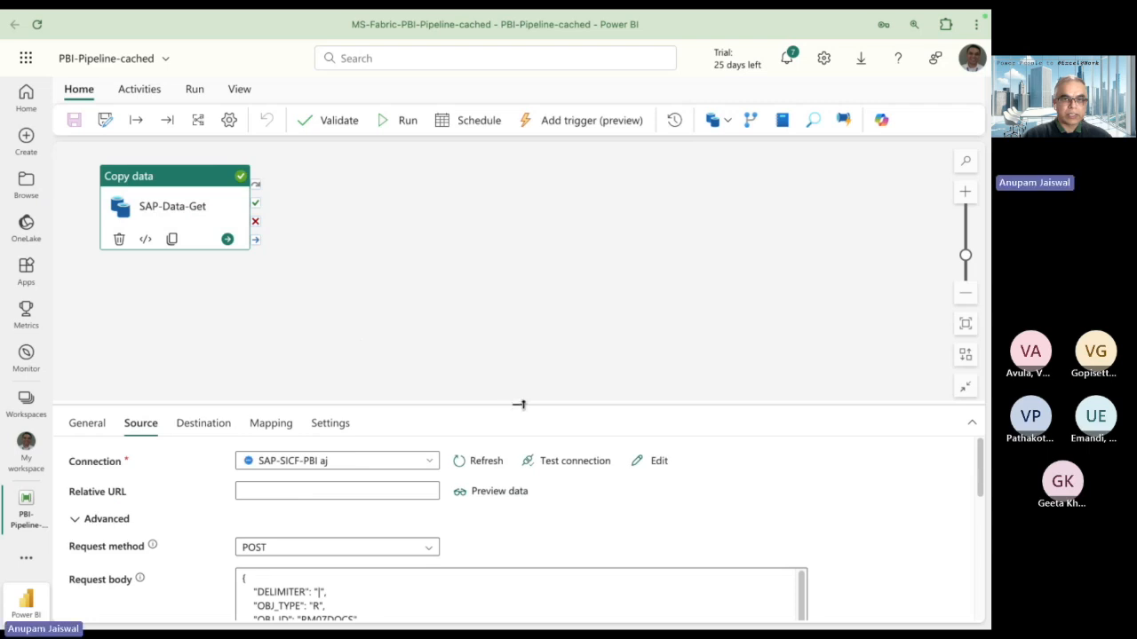
Enlarge the SAP-Data-Get activity's settings area and review the source connection's URL and authentication details without changing them
left_click_drag(519, 404, 519, 274)
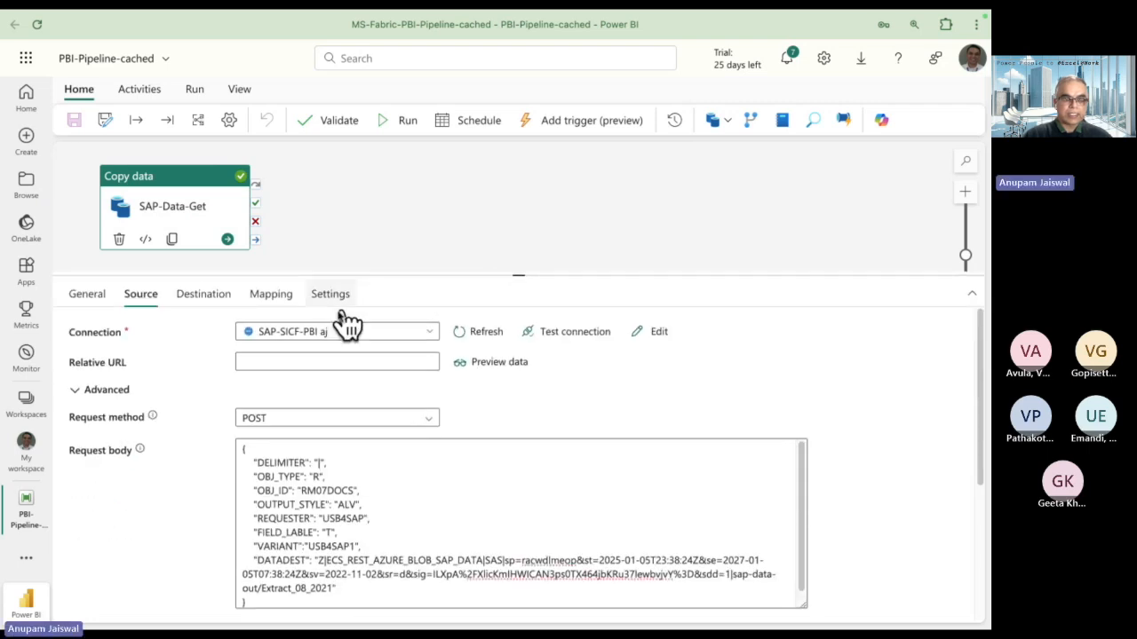
left_click(654, 333)
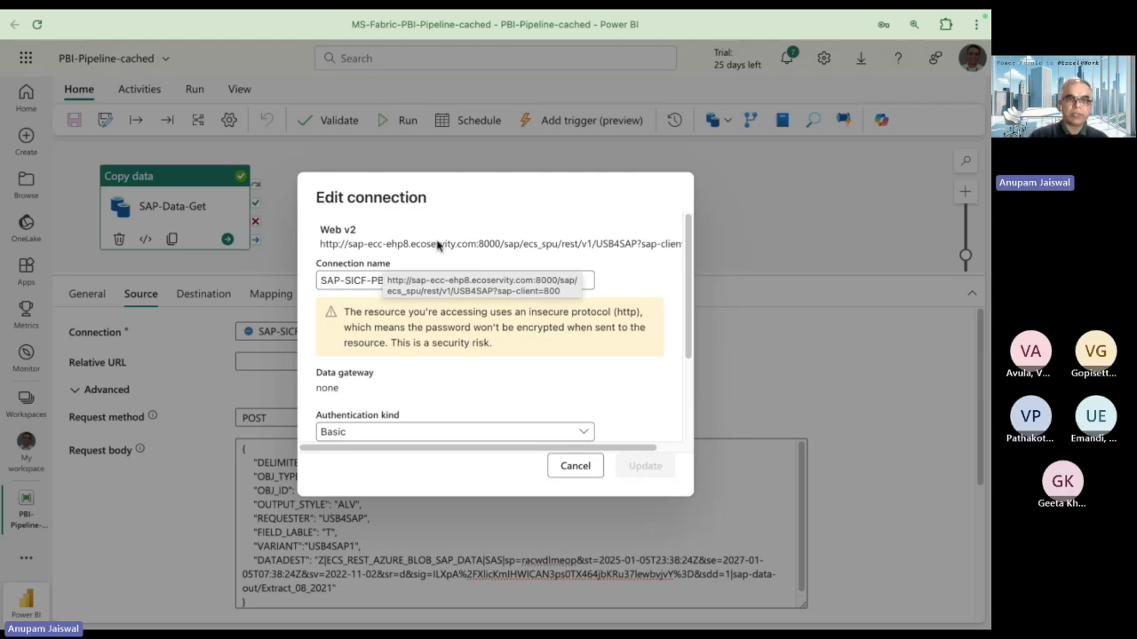
scroll(425, 363, "down", 2)
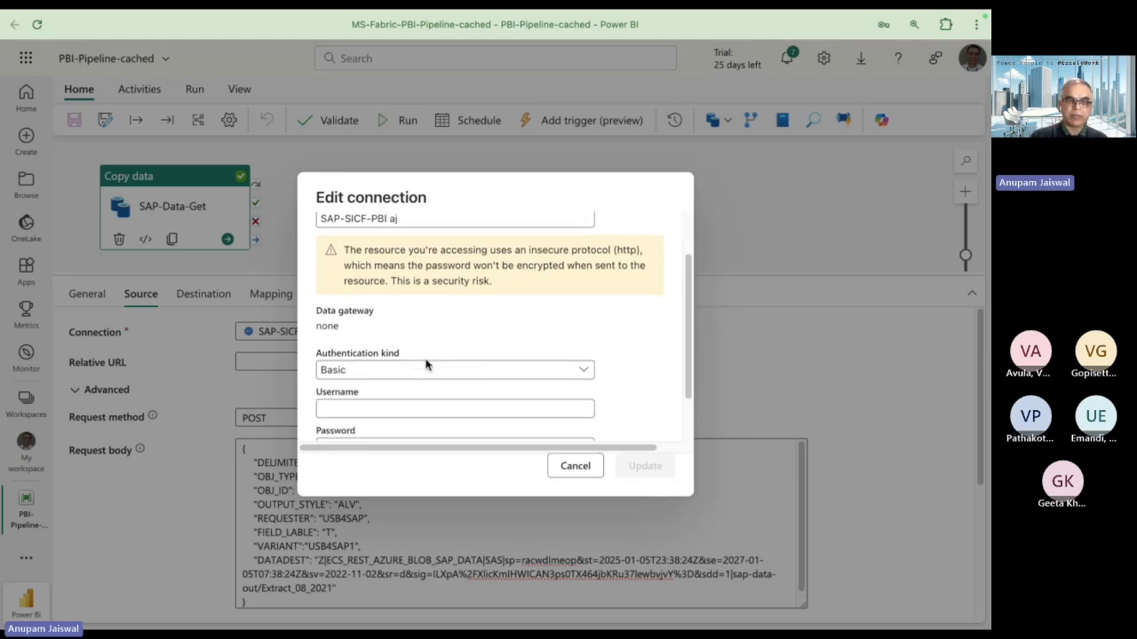
scroll(425, 364, "up", 2)
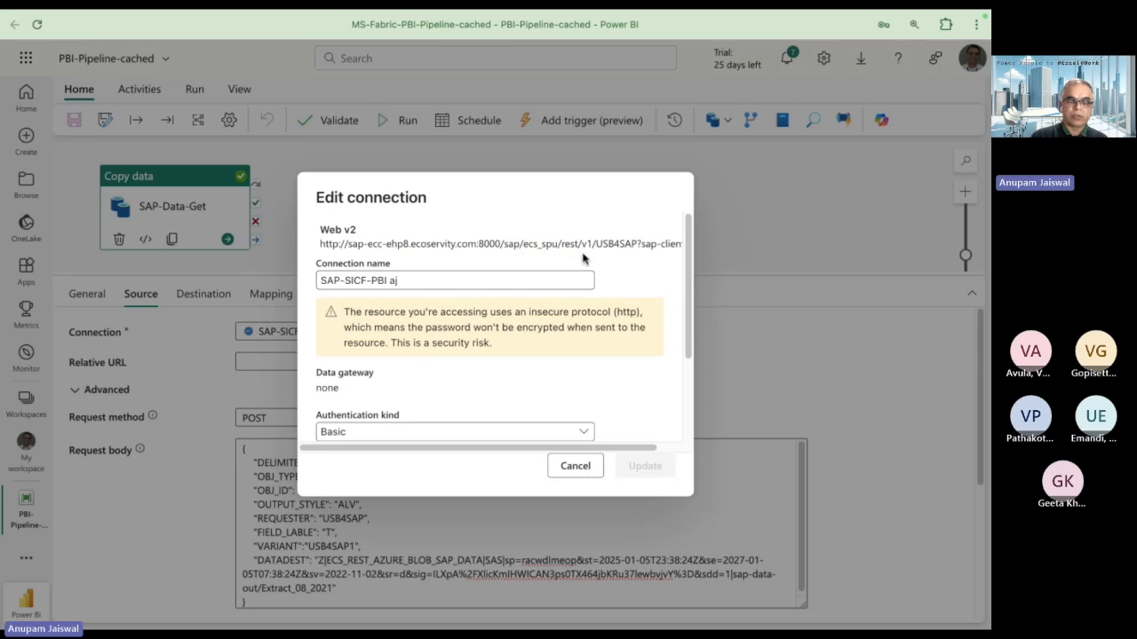
left_click(575, 466)
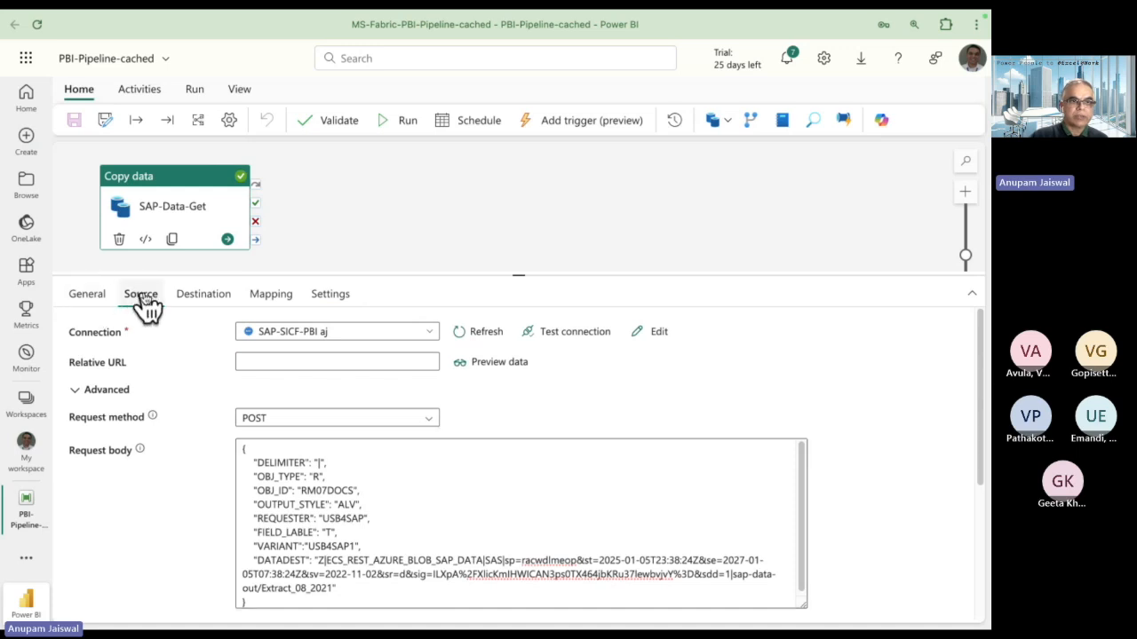
Show the SAP-Data-Get activity's destination settings and review its Azure blob connection details, leaving them unmodified
left_click(184, 211)
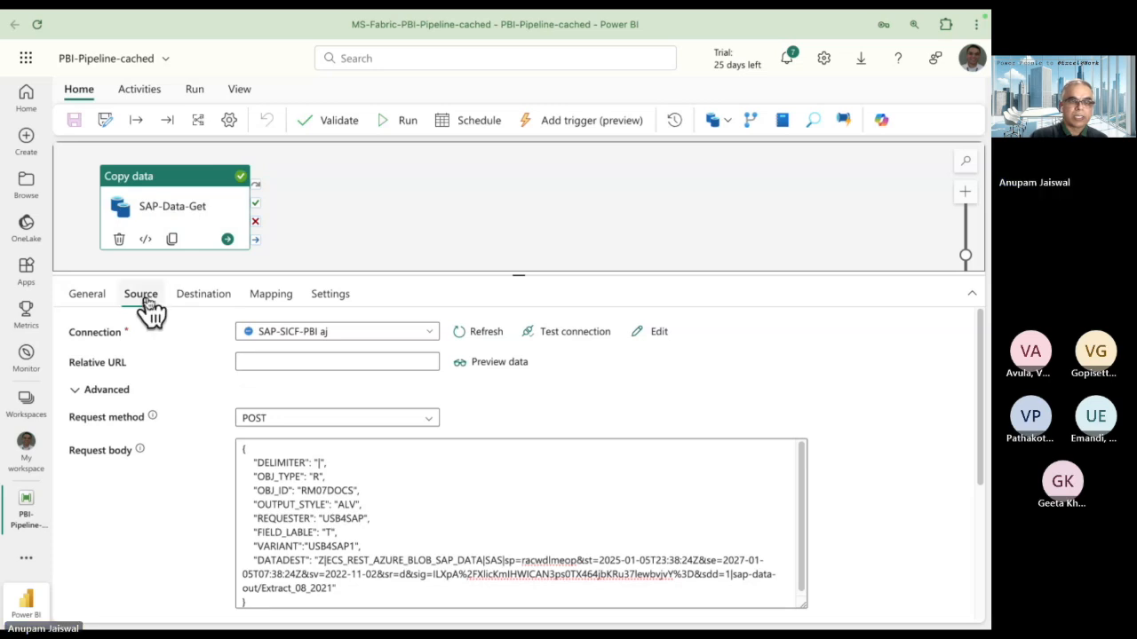
left_click(208, 302)
left_click(448, 362)
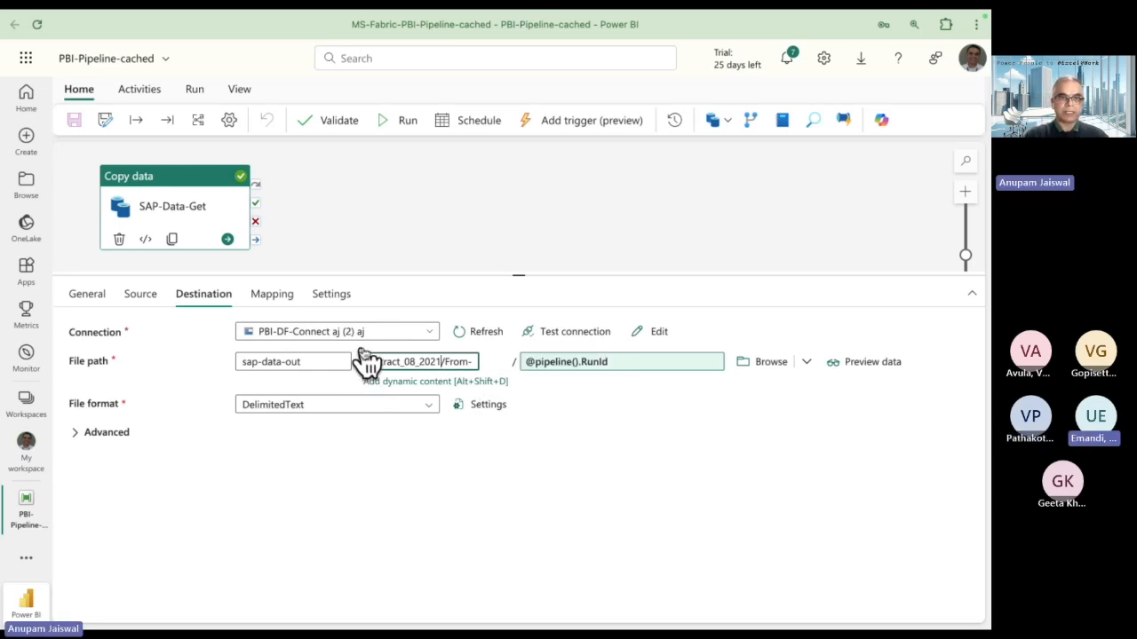
left_click(657, 336)
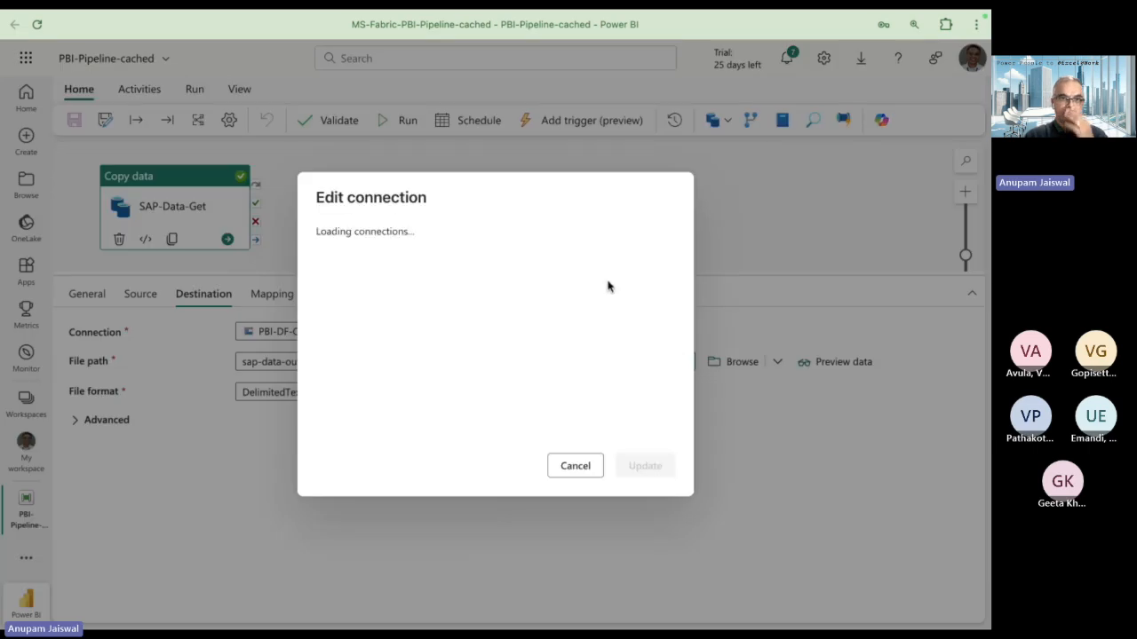
scroll(584, 336, "down", 1)
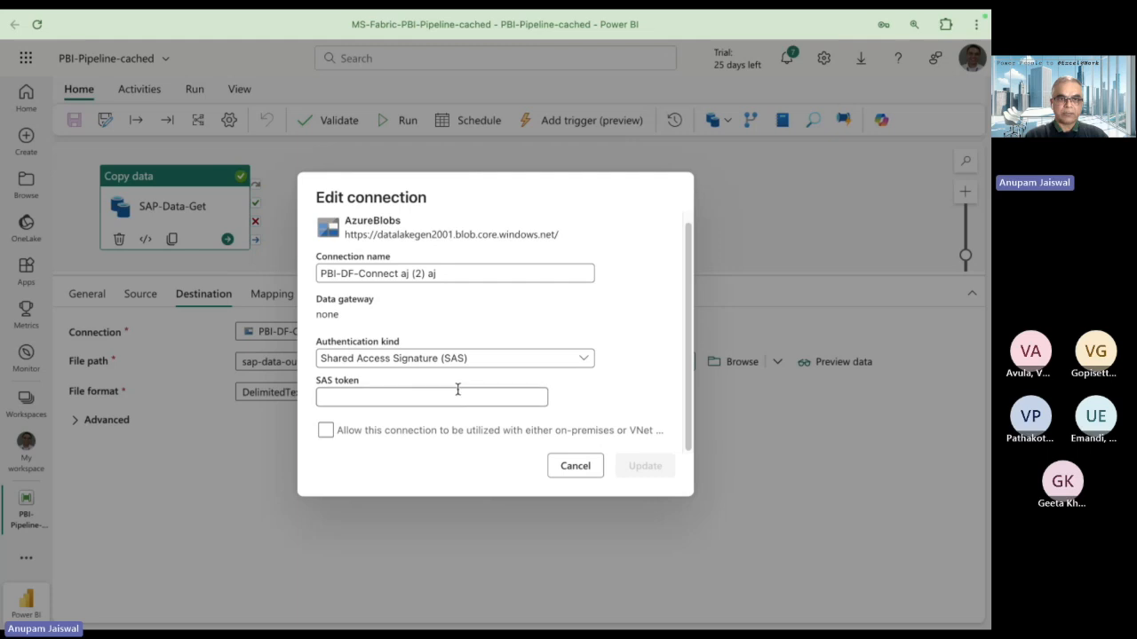
left_click(570, 471)
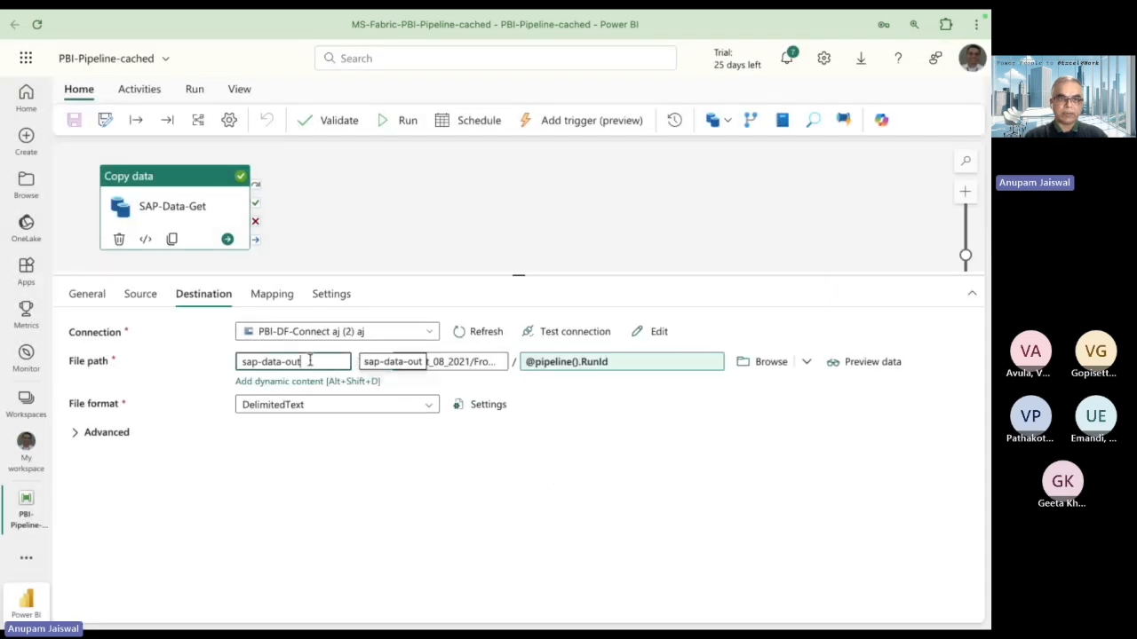
Switch to the Azure portal, open the sap-data-out container, and compare it with the container and folder in the pipeline's destination path
key("super+Tab")
key("super+Tab")
key("super+Tab")
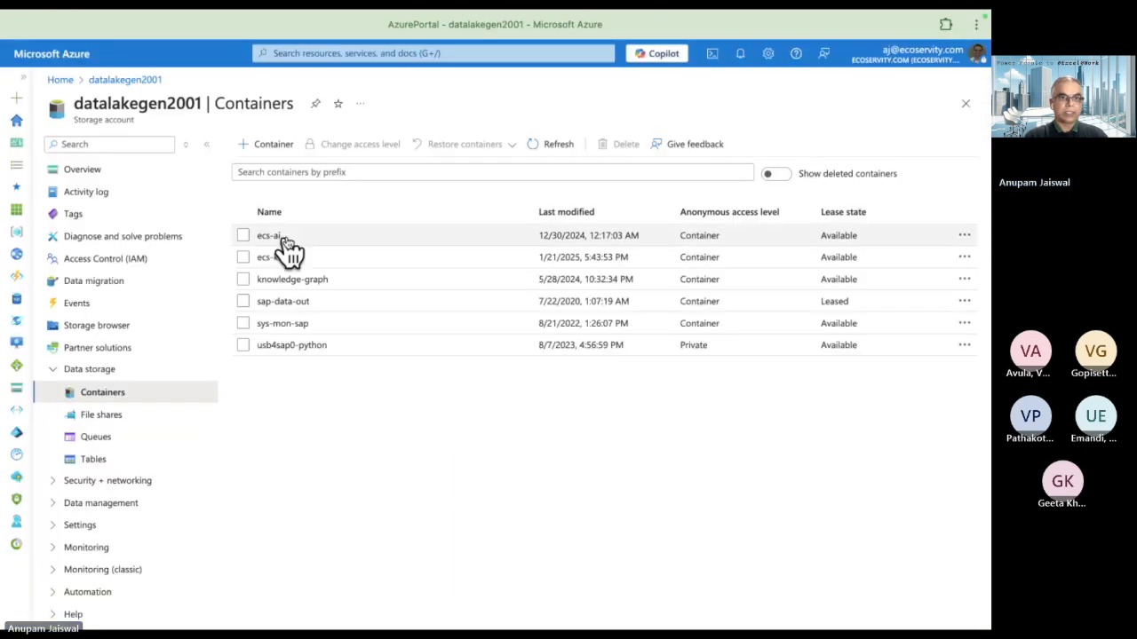
left_click(302, 309)
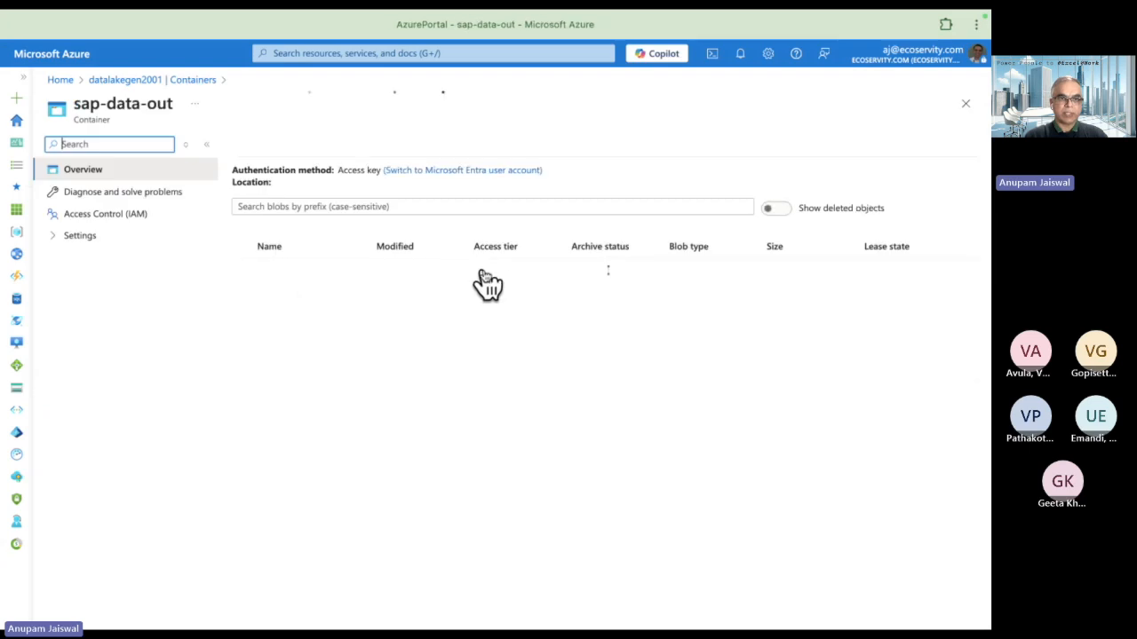
key("super+Tab")
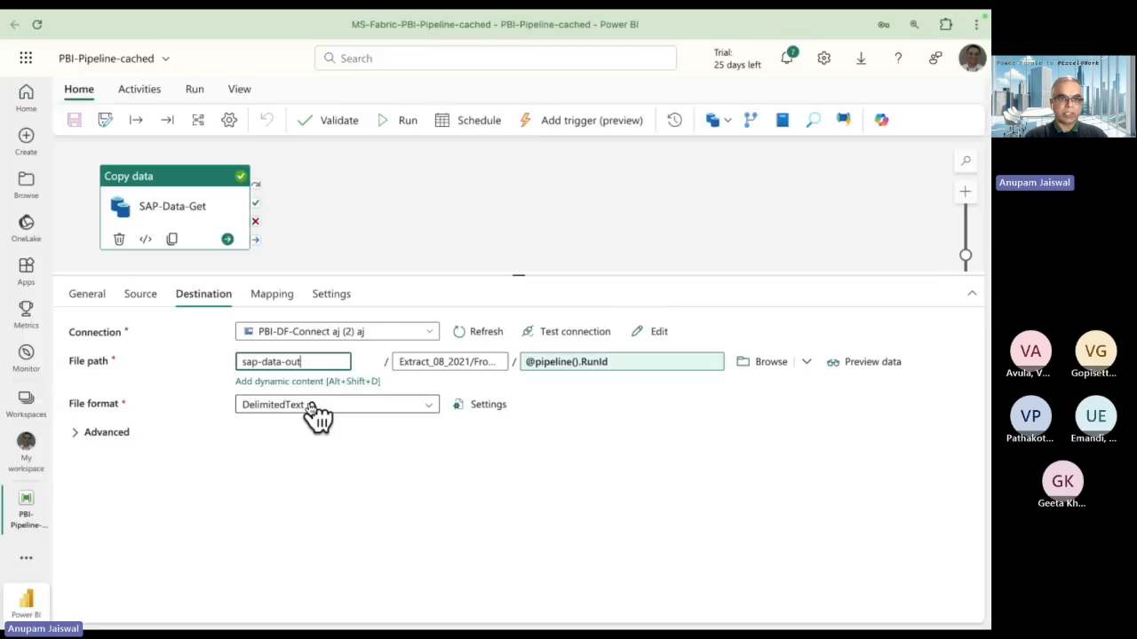
left_click(426, 362)
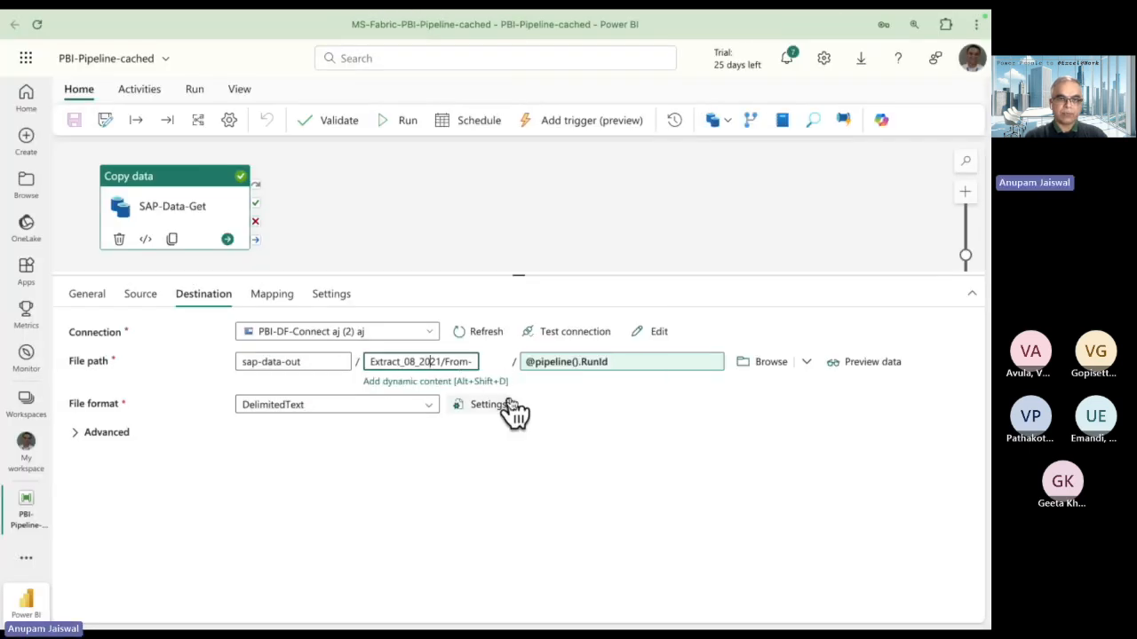
Browse to Extract_08_2021/From-PBI-DF in the Azure container, highlight its location path, and compare it with the pipeline's destination file path
key("alt+Tab")
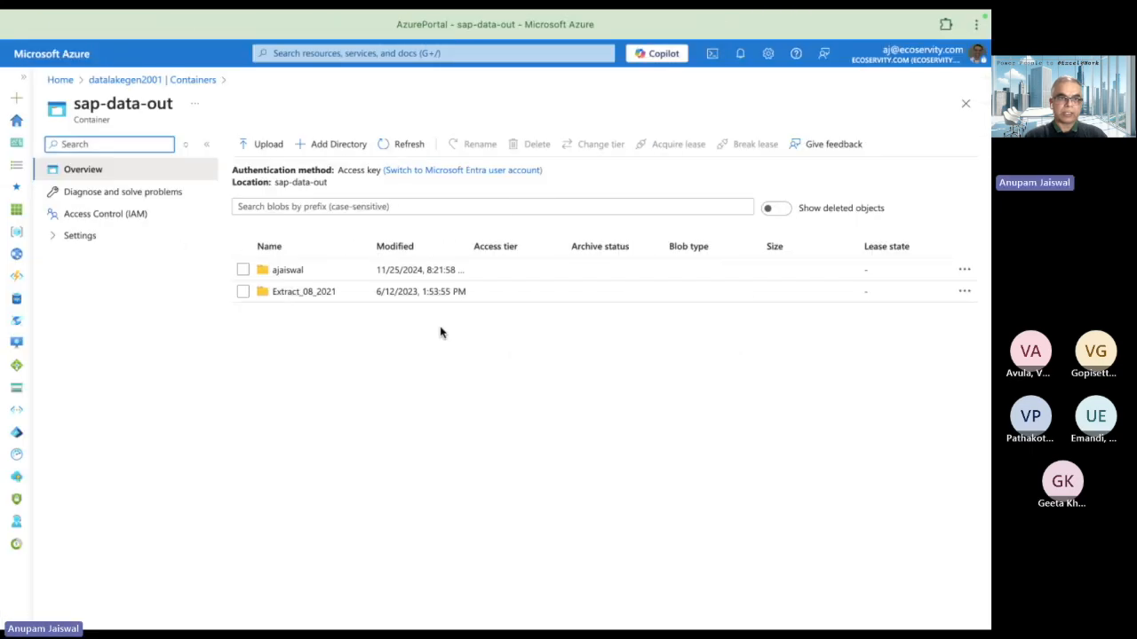
left_click(312, 291)
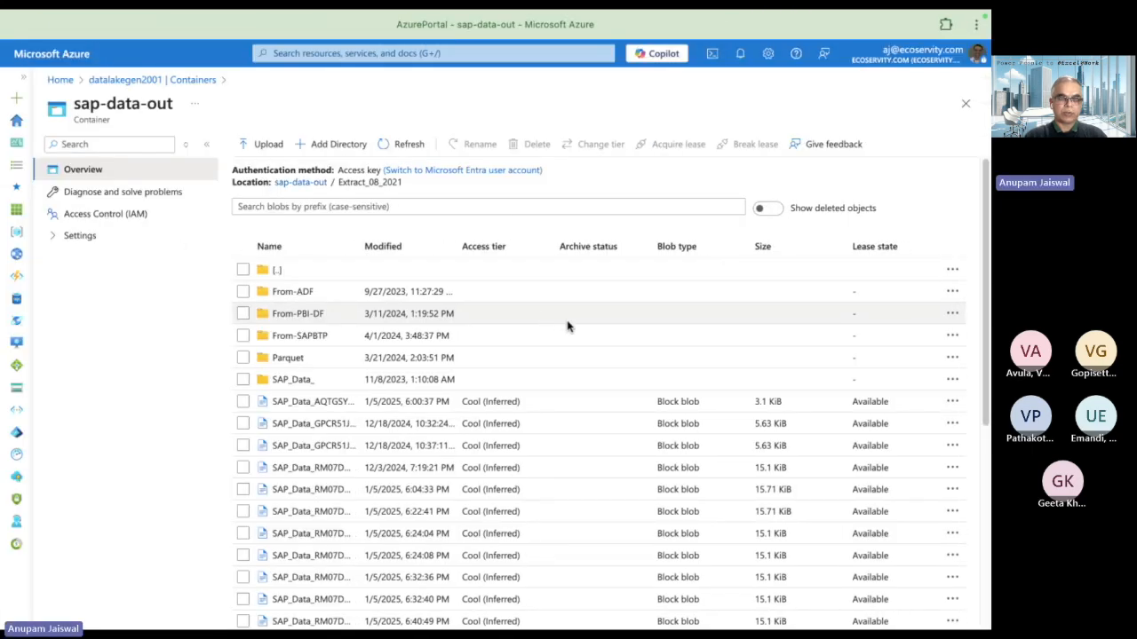
key("alt+Tab")
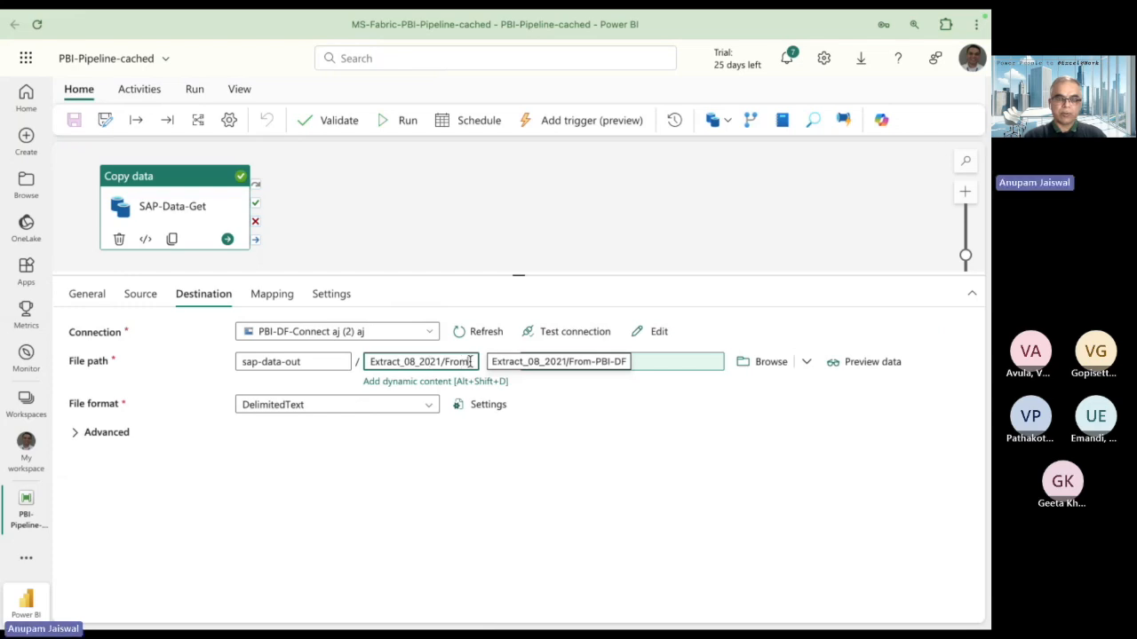
key("alt+Tab")
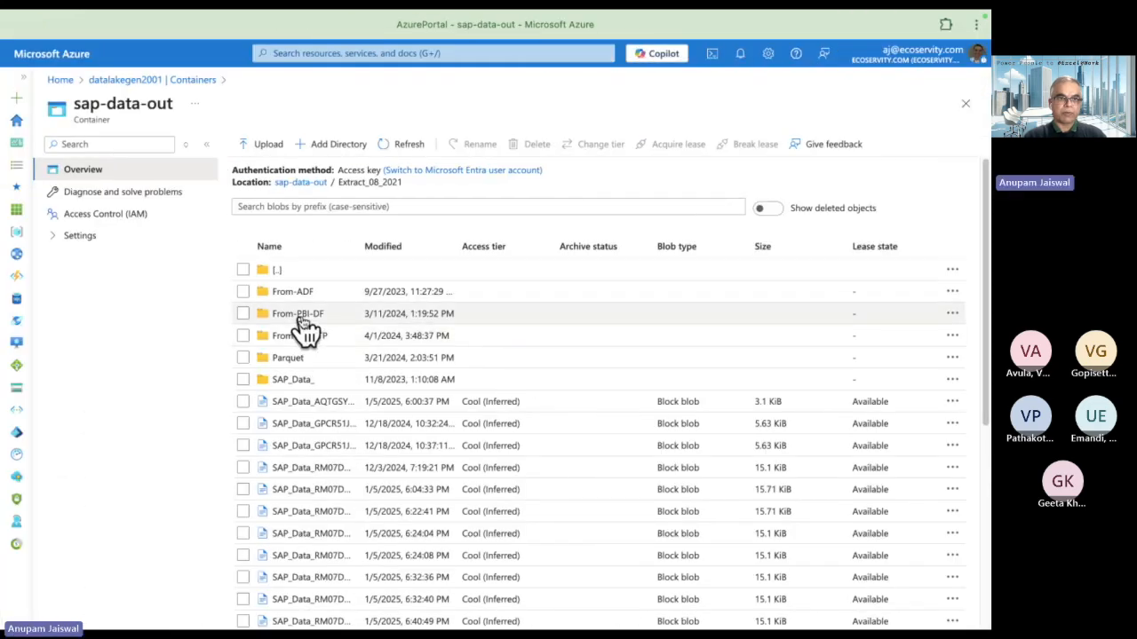
left_click(302, 314)
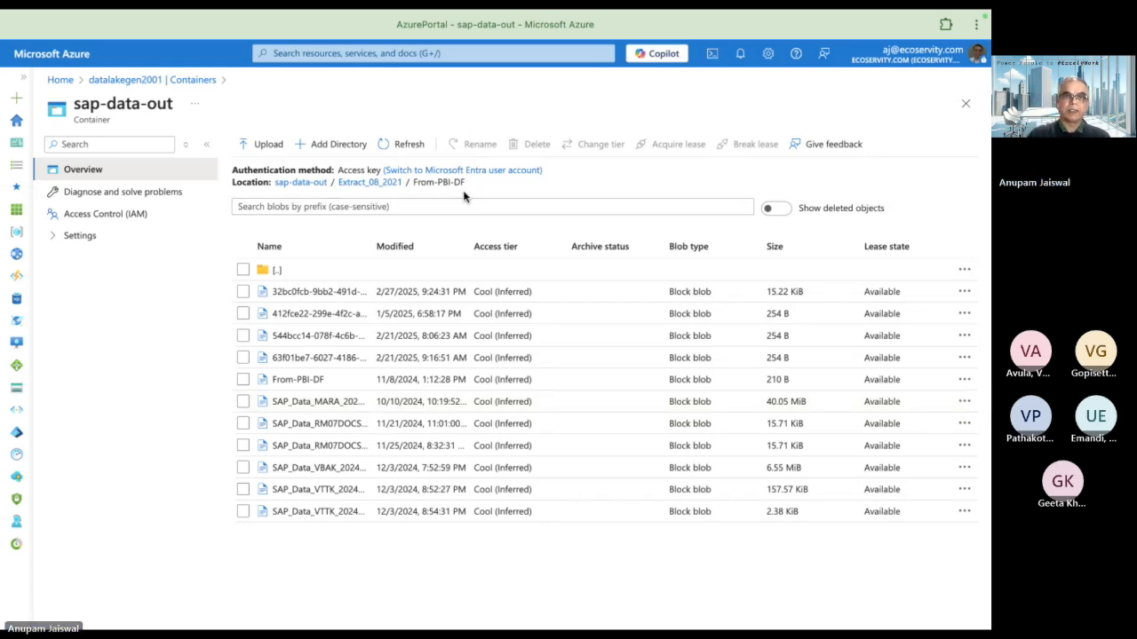
triple_click(280, 183)
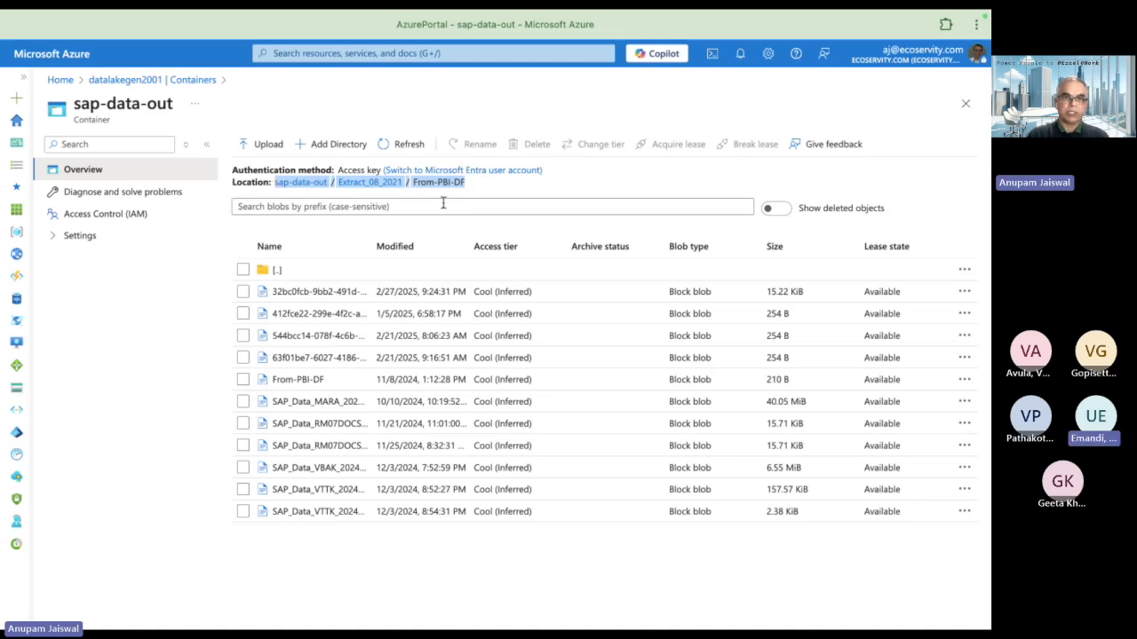
key("alt+Tab")
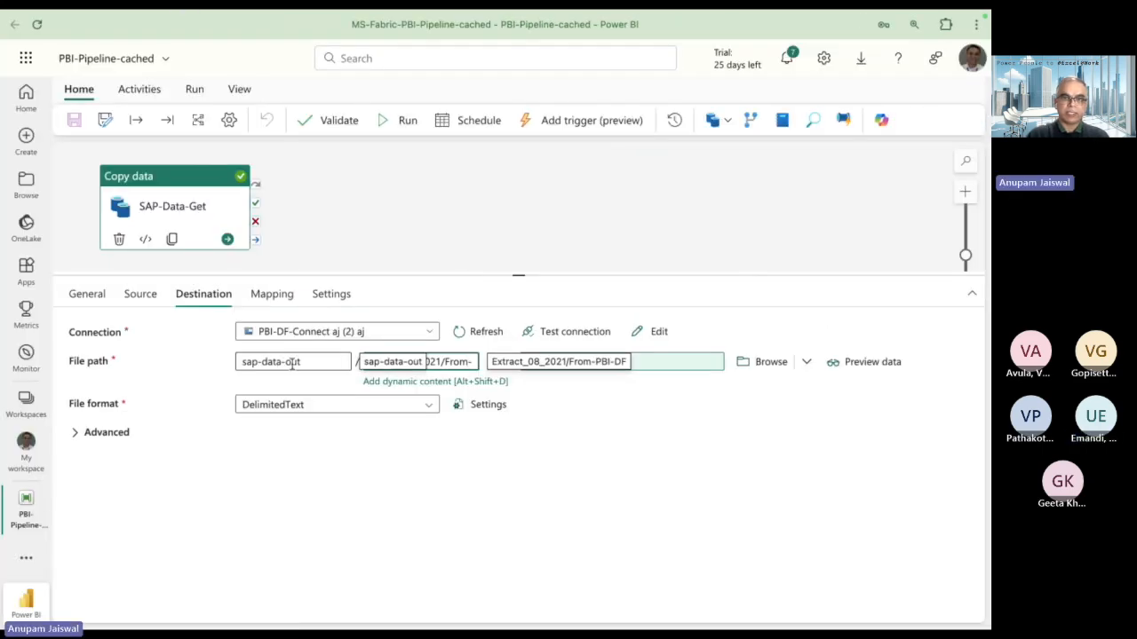
Display the SAP-Data-Get activity's source settings again and recheck the SAP-SICF-PBI aj connection details without editing them
left_click(140, 294)
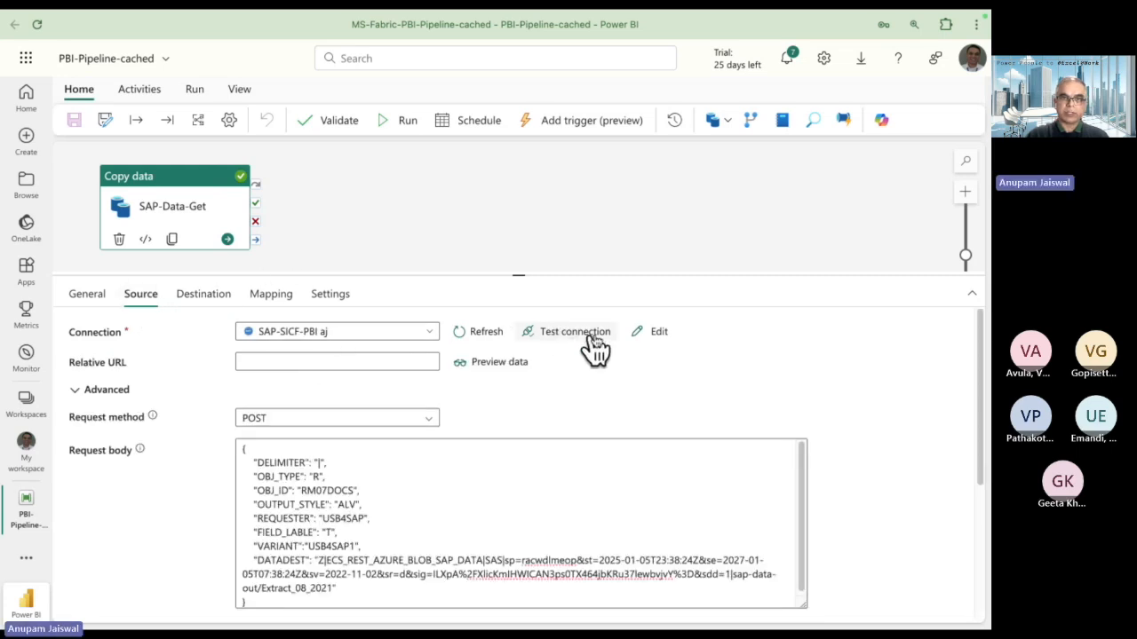
left_click(659, 341)
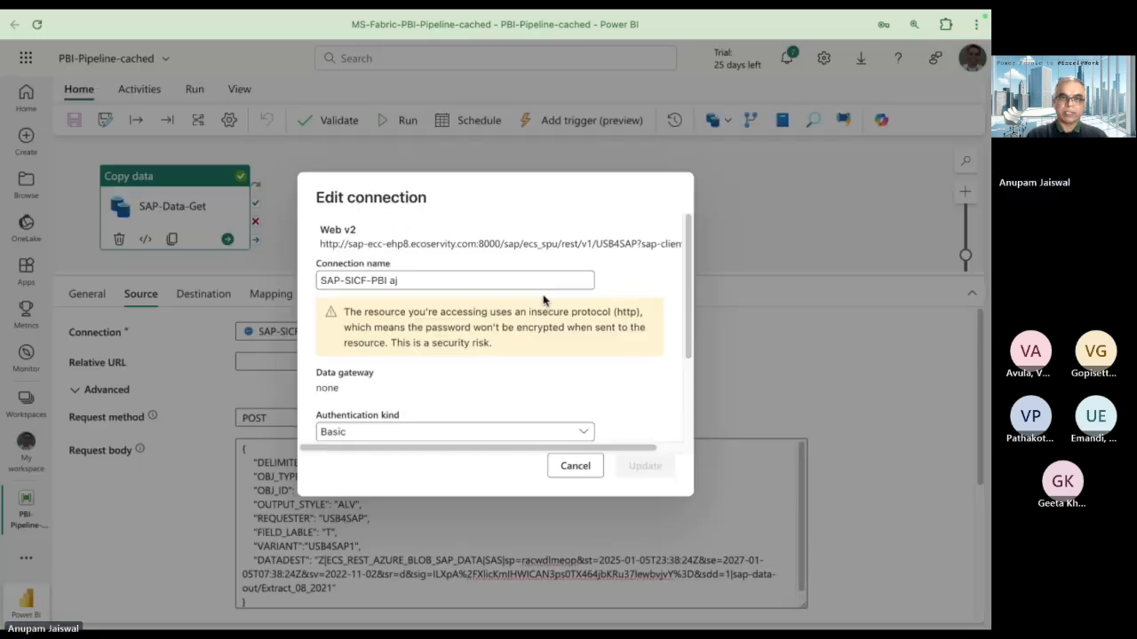
left_click(576, 468)
Switch to the Microsoft Tech Community article, examine the USB4SAP cached Fabric/Power BI architecture diagram, and return to the Power BI pipeline
key("super+Tab")
key("super+Tab")
key("super+Tab")
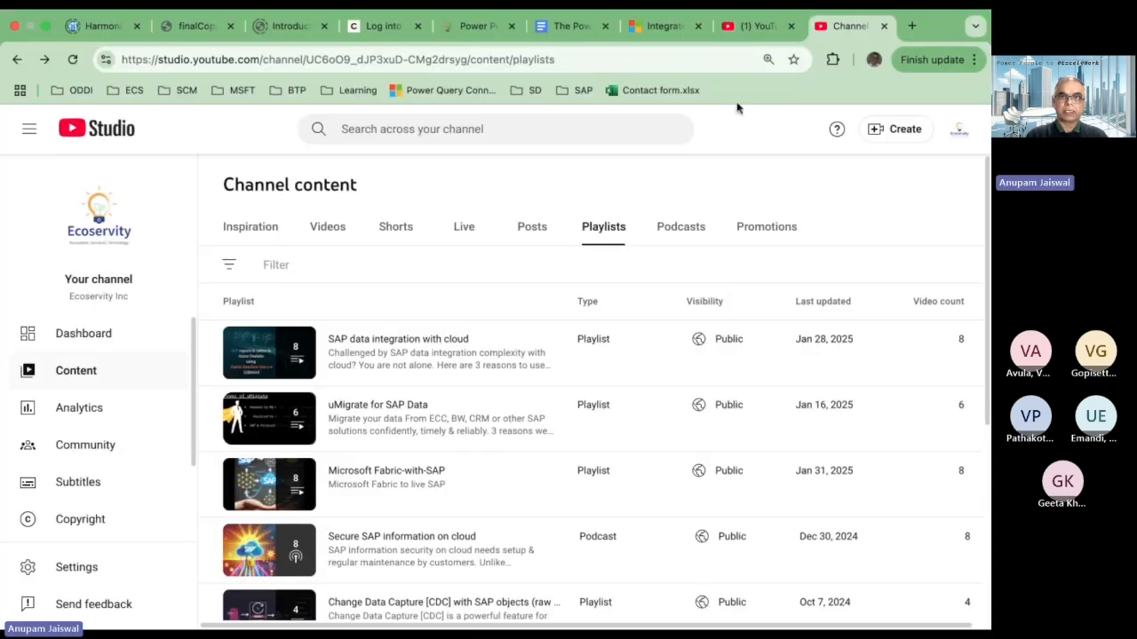
left_click(659, 27)
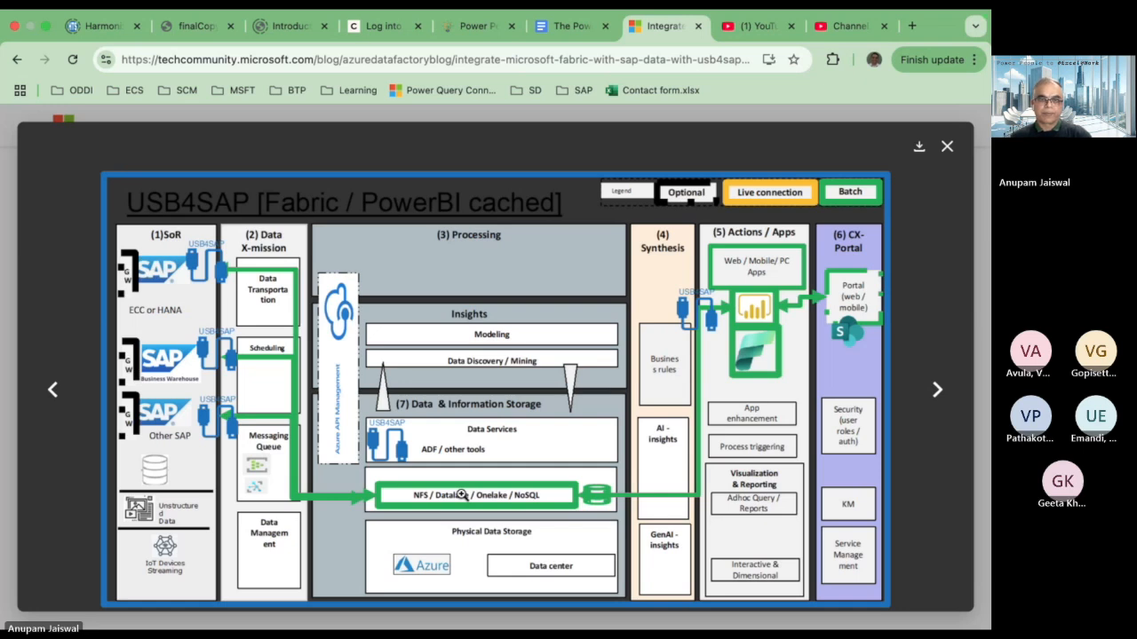
key("alt+Tab")
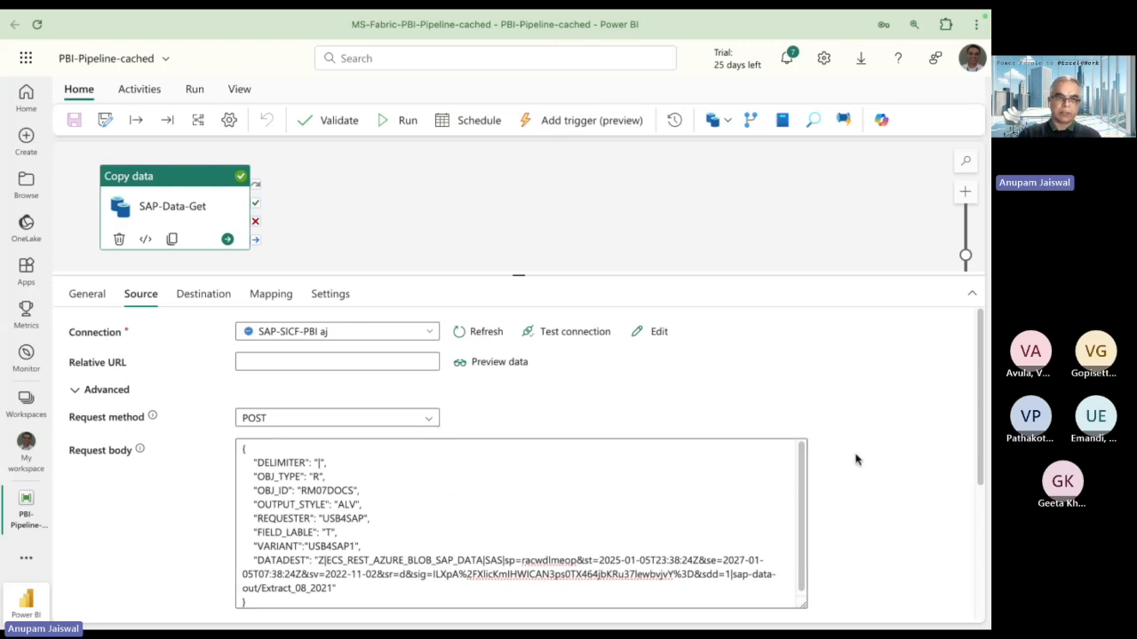
Switch to the Azure portal, recheck the Extract_08_2021/From-PBI-DF location in sap-data-out, and return to the Power BI pipeline
key("super+Tab")
key("super+Tab")
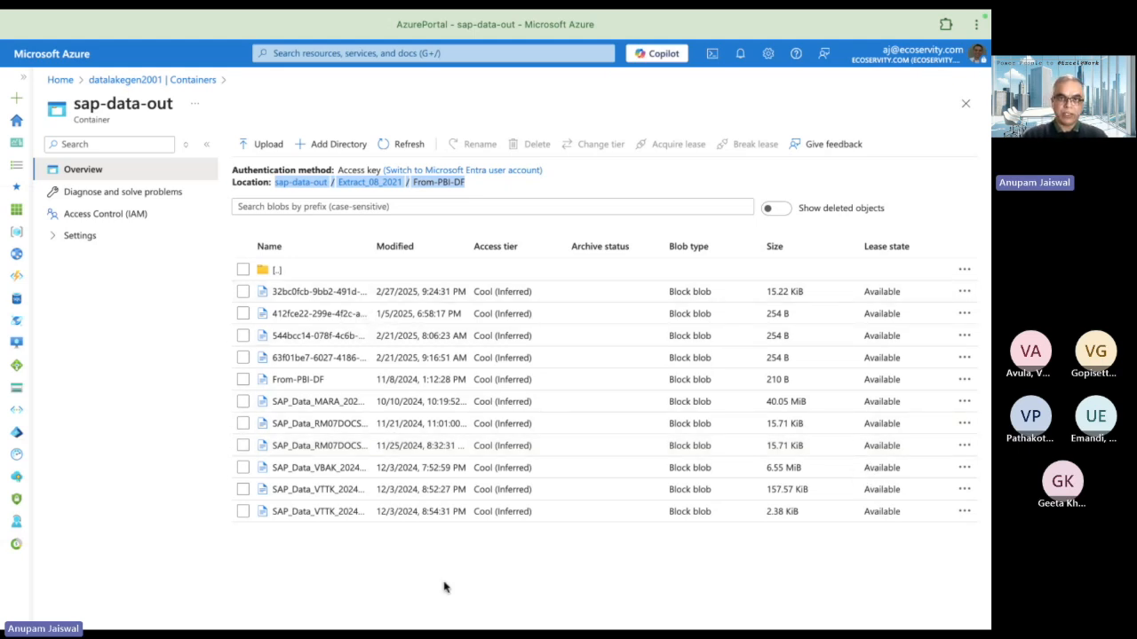
key("ctrl+Right")
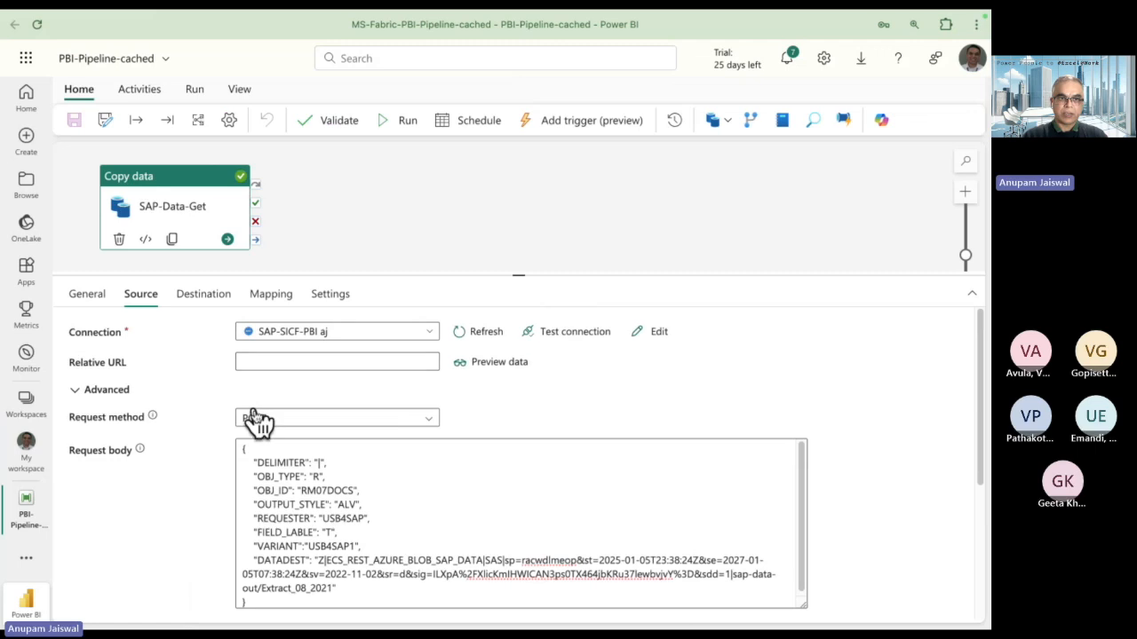
Examine the SAP-Data-Get source's request body, highlighting the DELIMITER parameter and the OBJ_ID value RM07DOCS
left_click(242, 446)
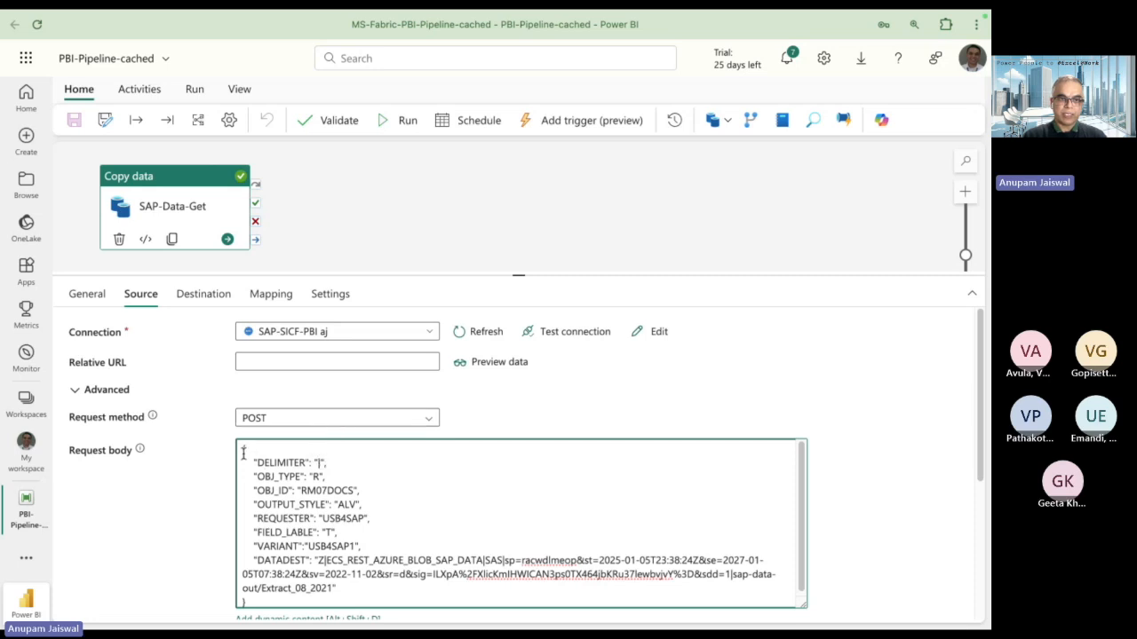
left_click_drag(241, 448, 270, 475)
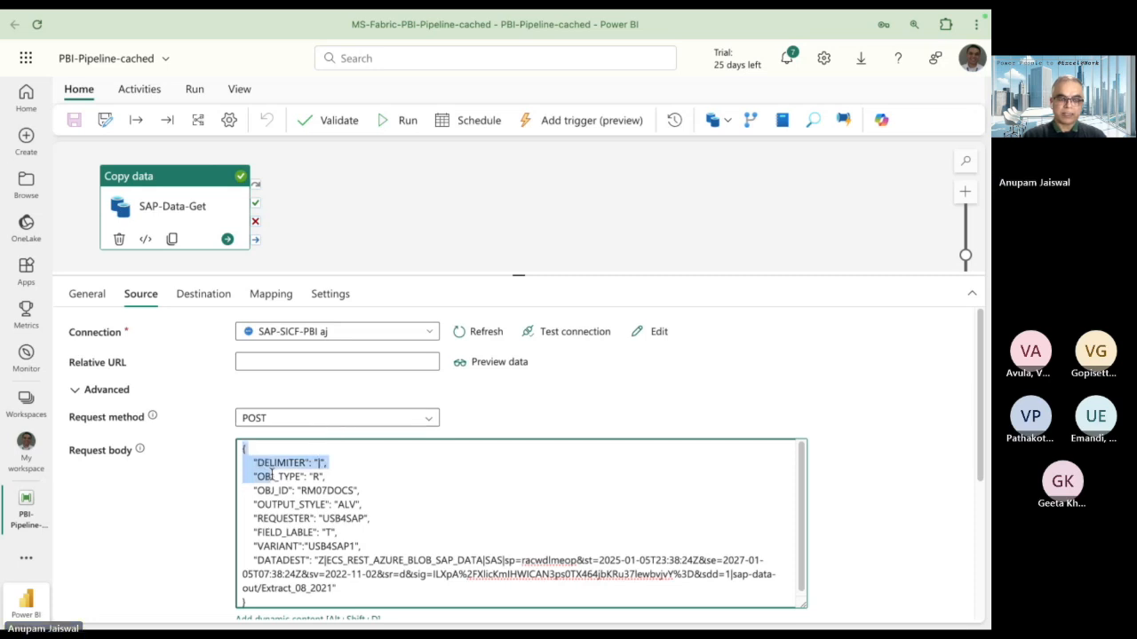
left_click(325, 463)
scroll(840, 359, "down", 1)
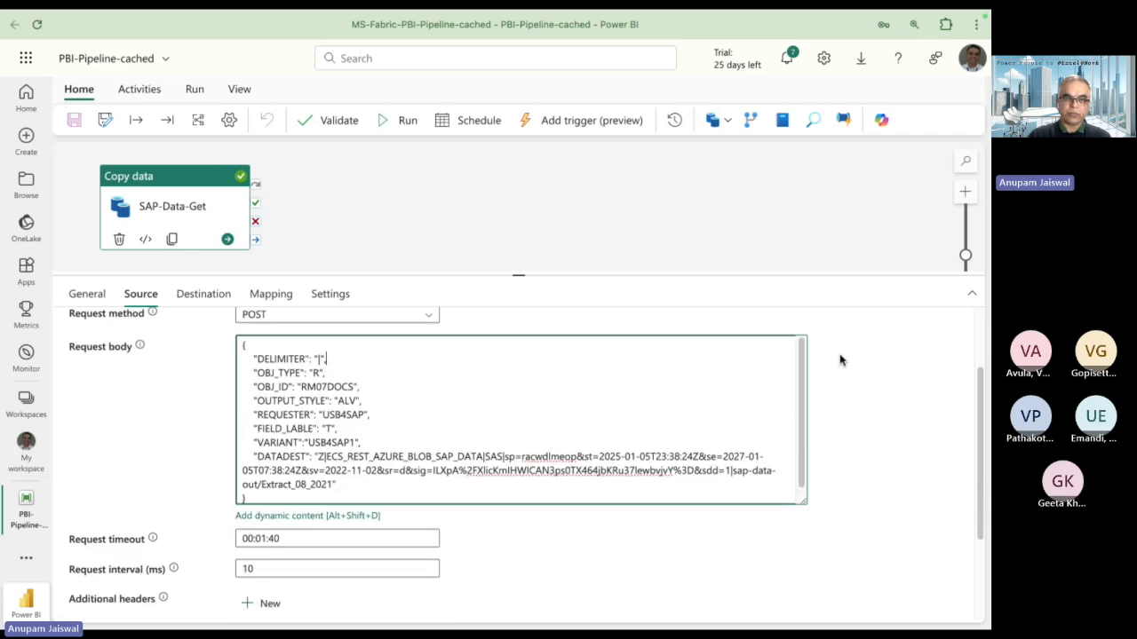
scroll(840, 360, "up", 1)
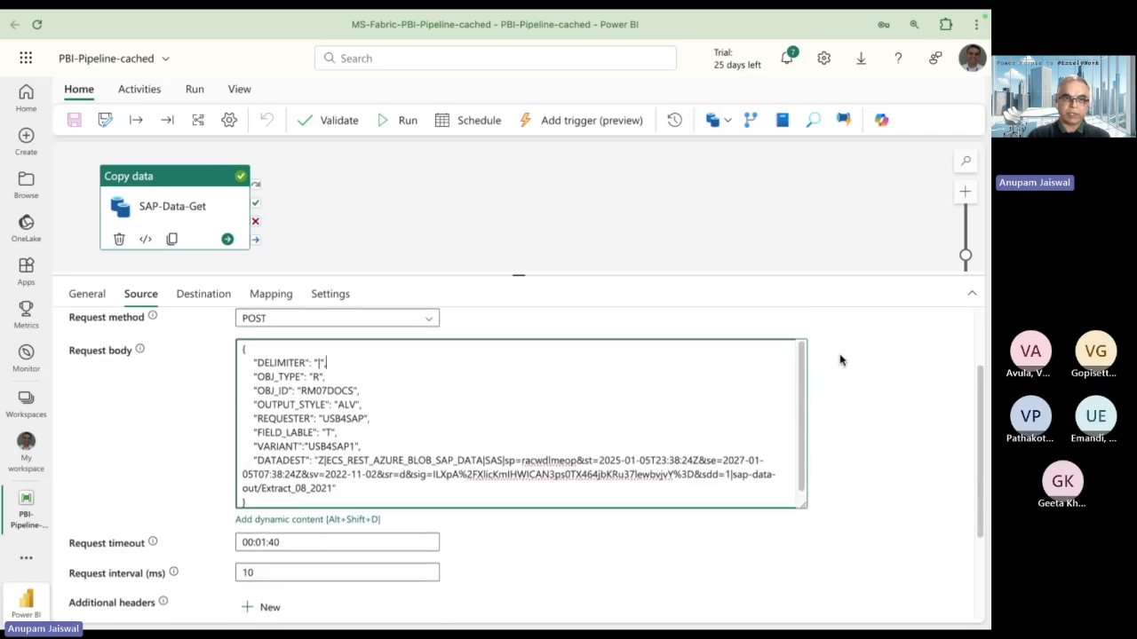
double_click(280, 369)
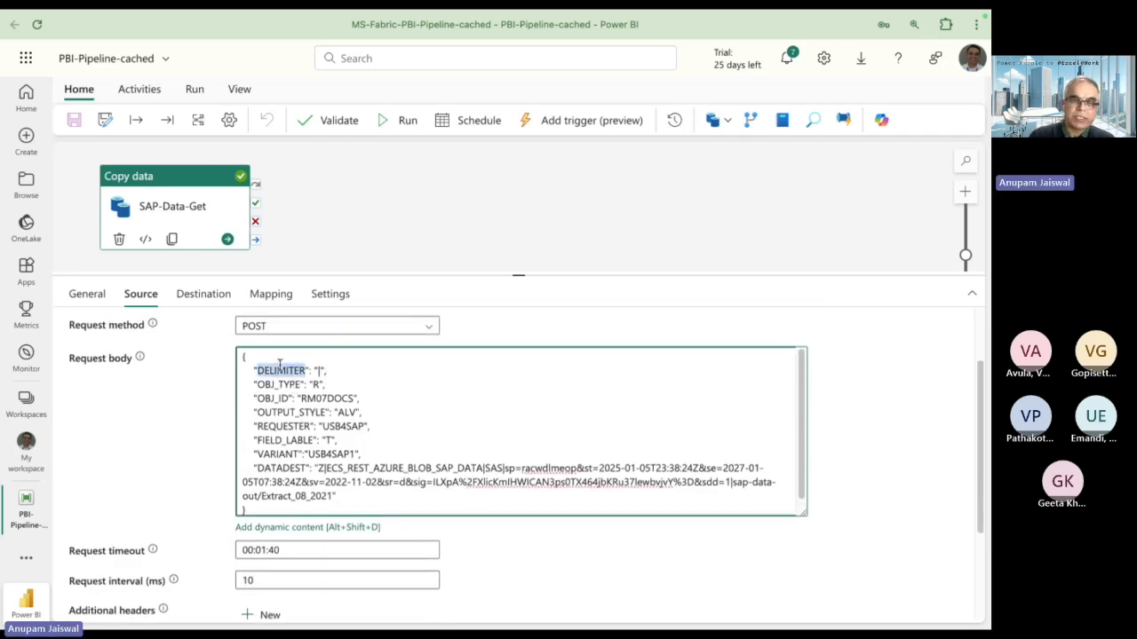
double_click(331, 398)
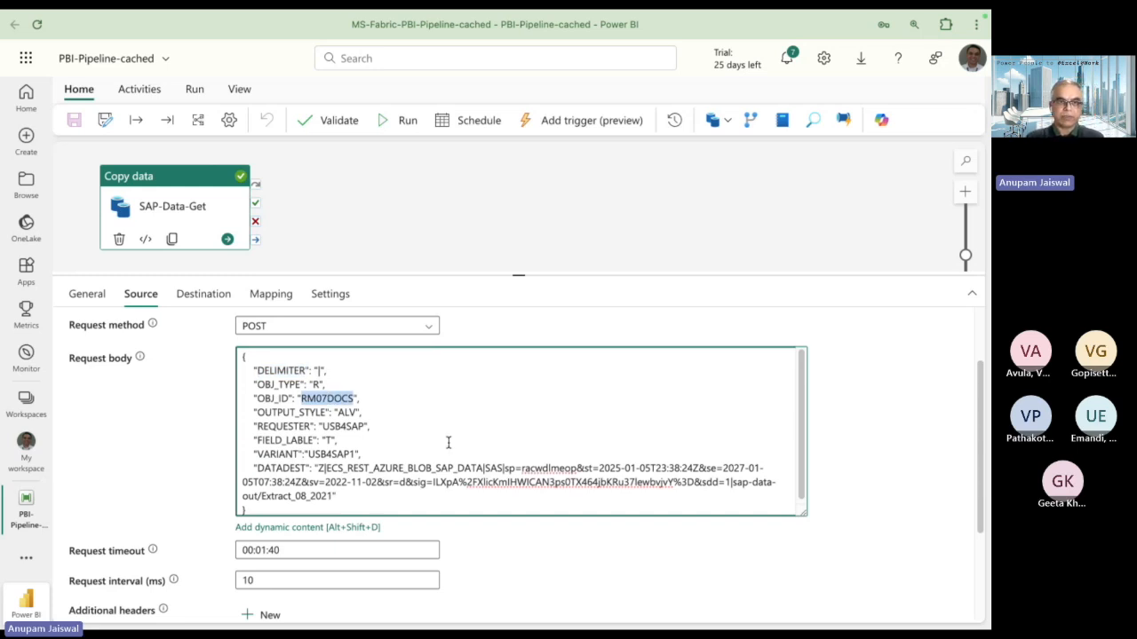
Switch to SAP-ECC, start transaction /nse38, run program RM07DOCS, and highlight the Material Document List title
key("super+Tab")
key("super+Tab")
key("super+Tab")
key("super+Tab")
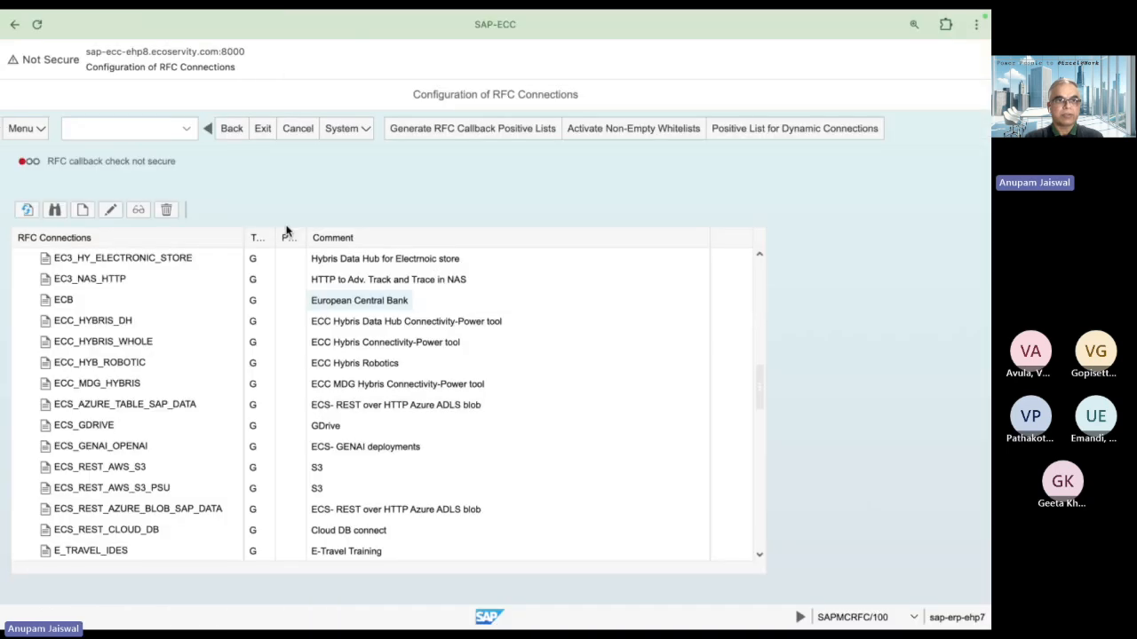
left_click(151, 127)
type("/nse38")
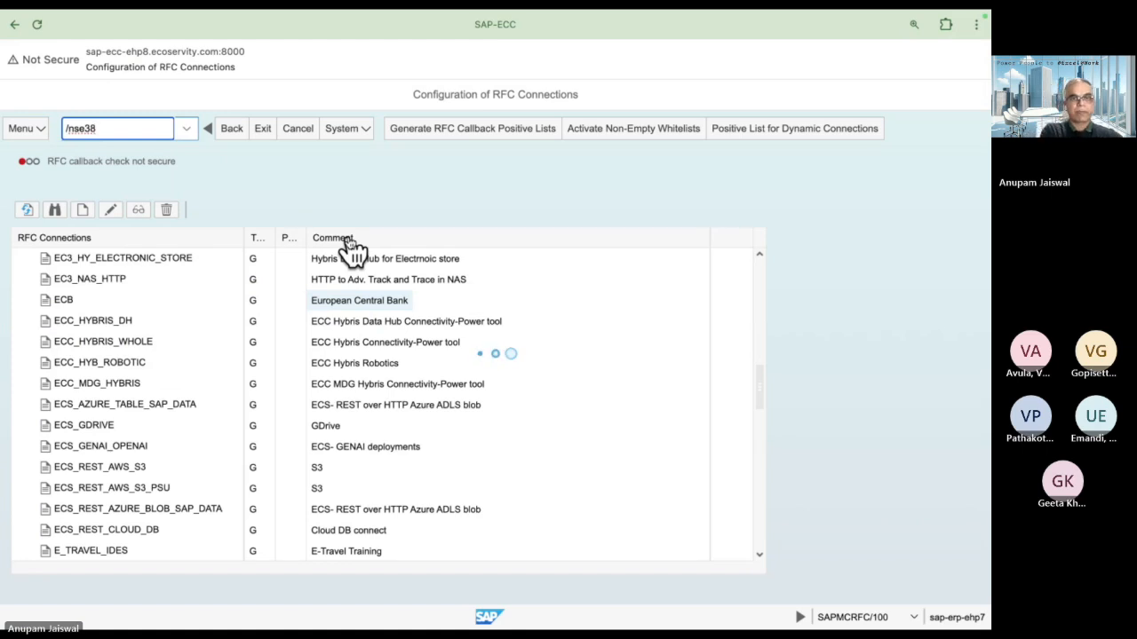
type("rm")
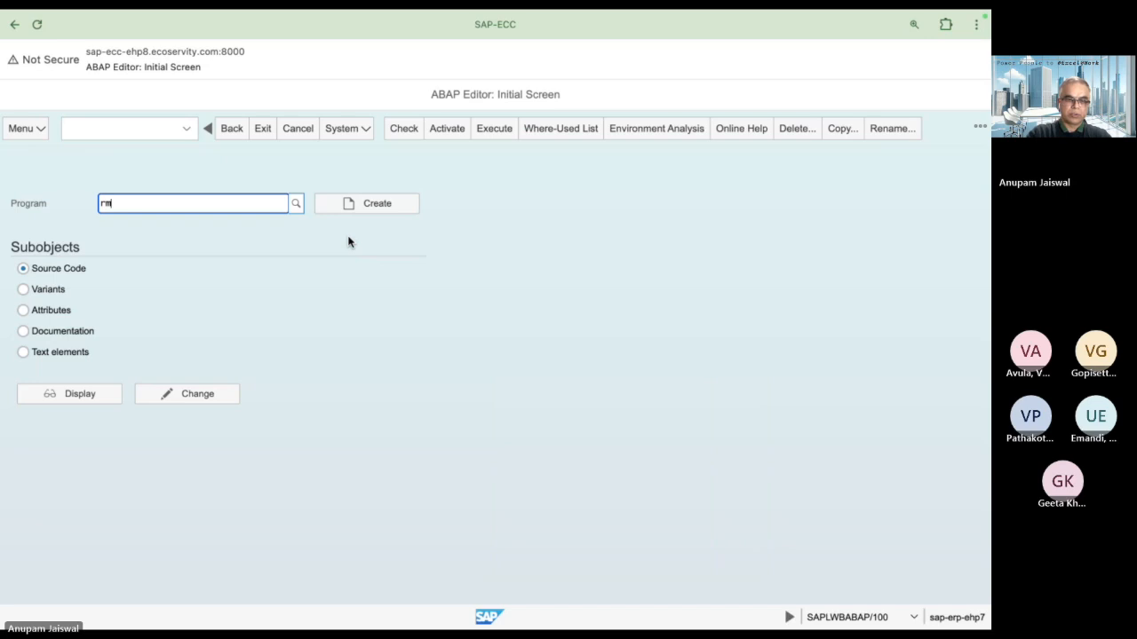
type("07docs")
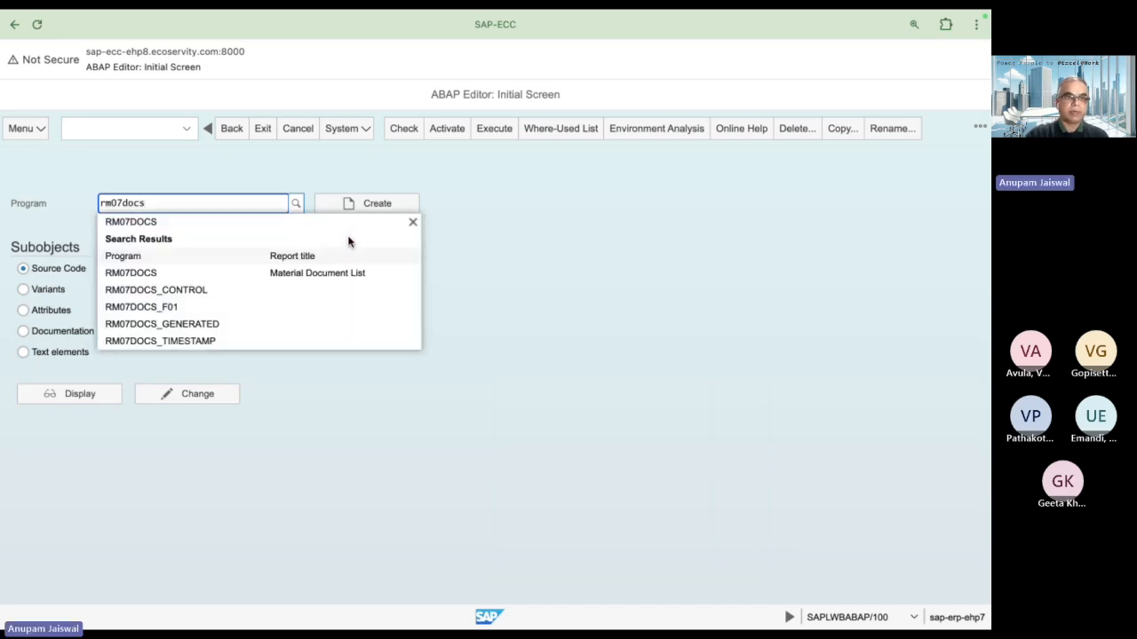
left_click(257, 229)
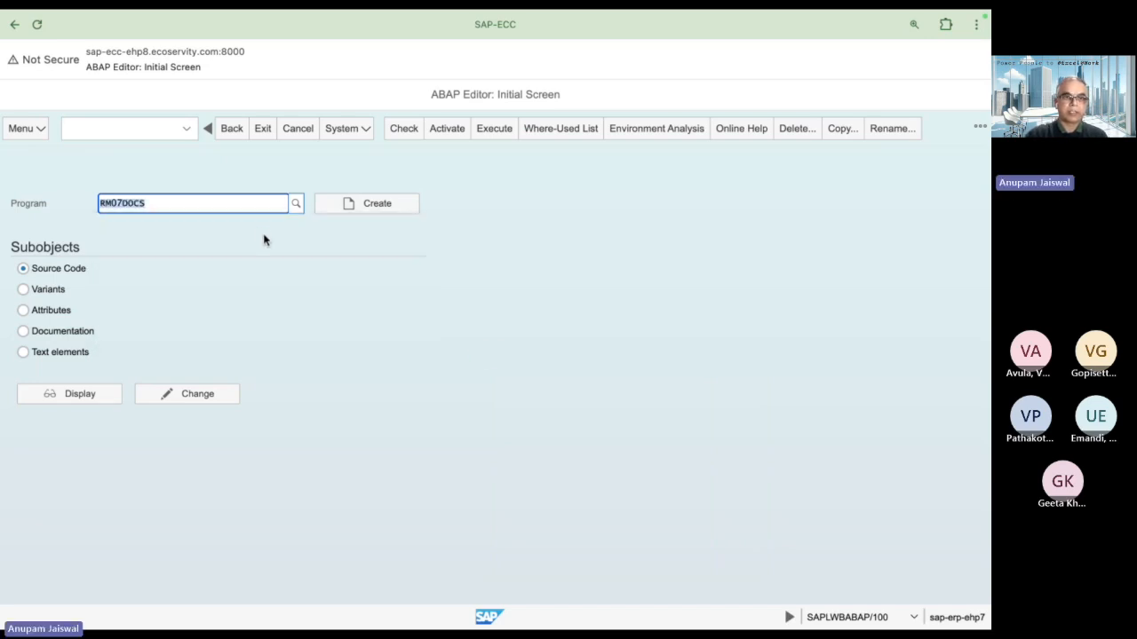
left_click(498, 133)
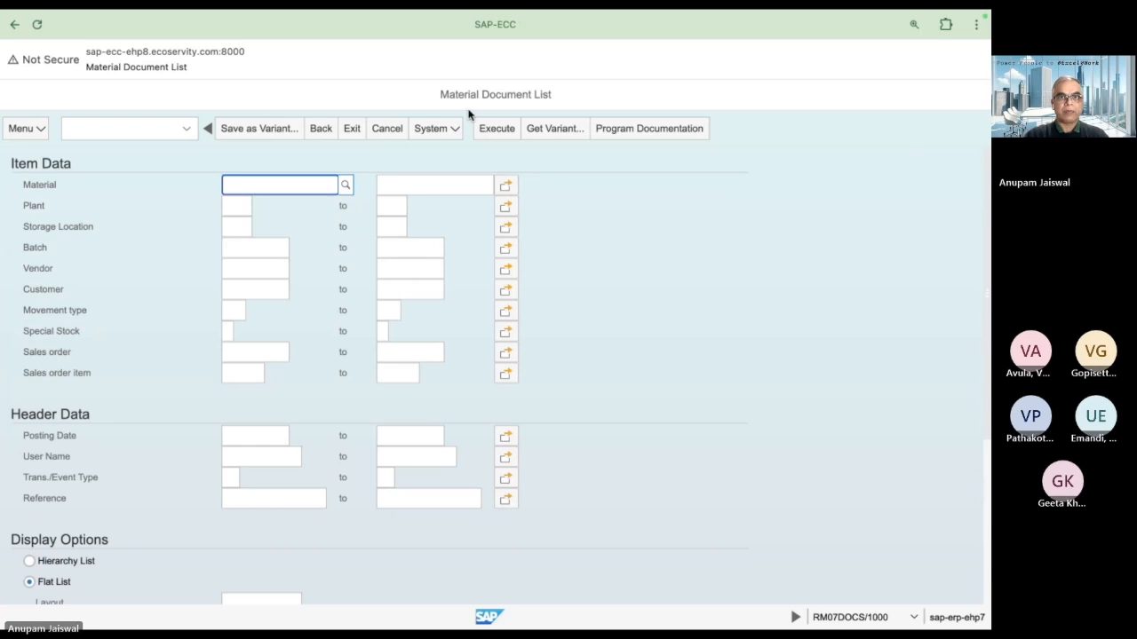
left_click_drag(441, 94, 565, 102)
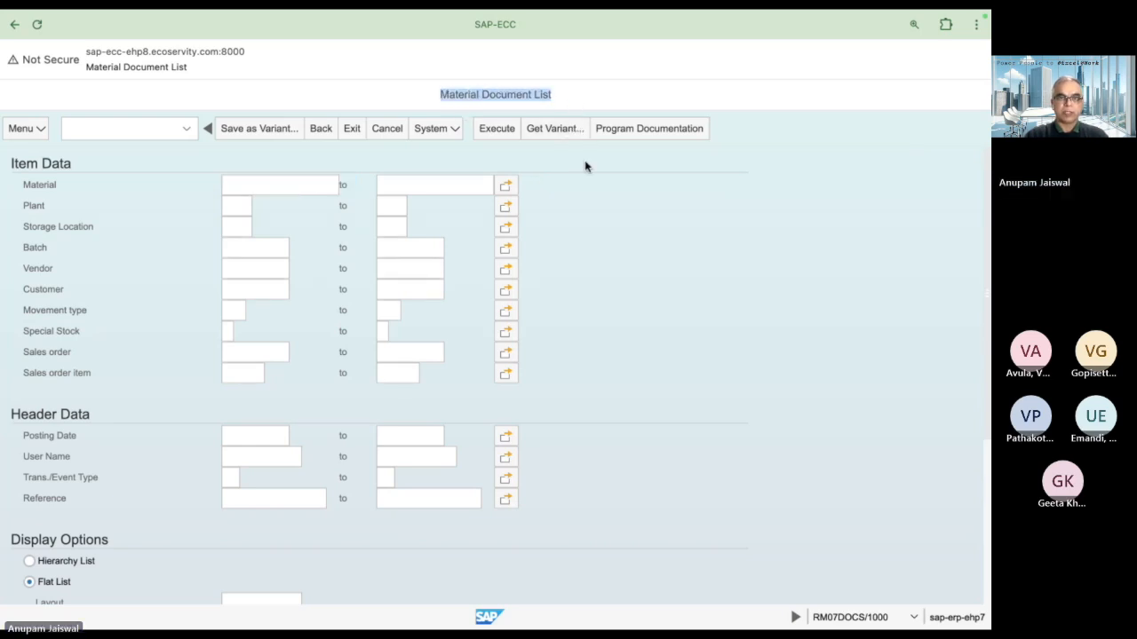
Return to the Power BI pipeline and highlight the request body's ALV output style, T field label, and USB4SAP1 variant
key("alt+Tab")
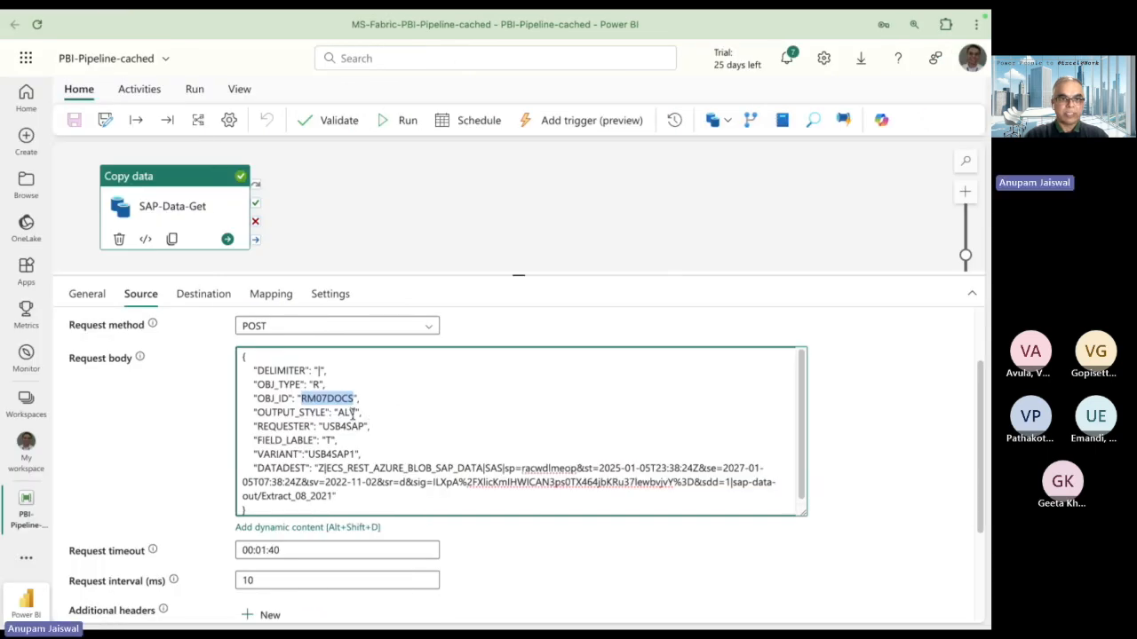
double_click(352, 413)
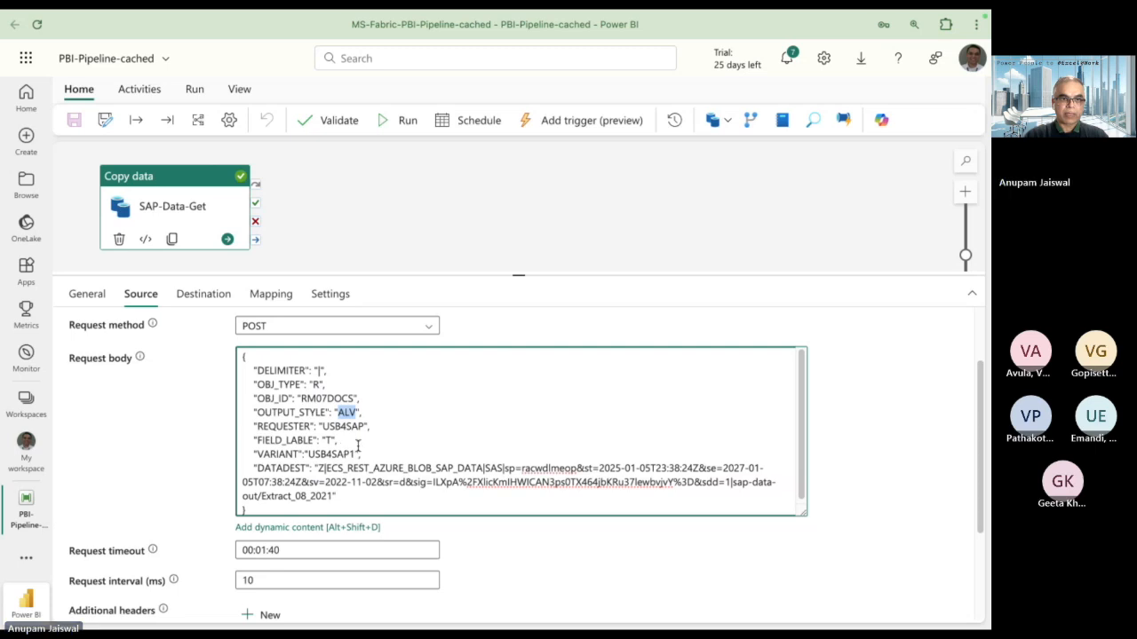
left_click(422, 448)
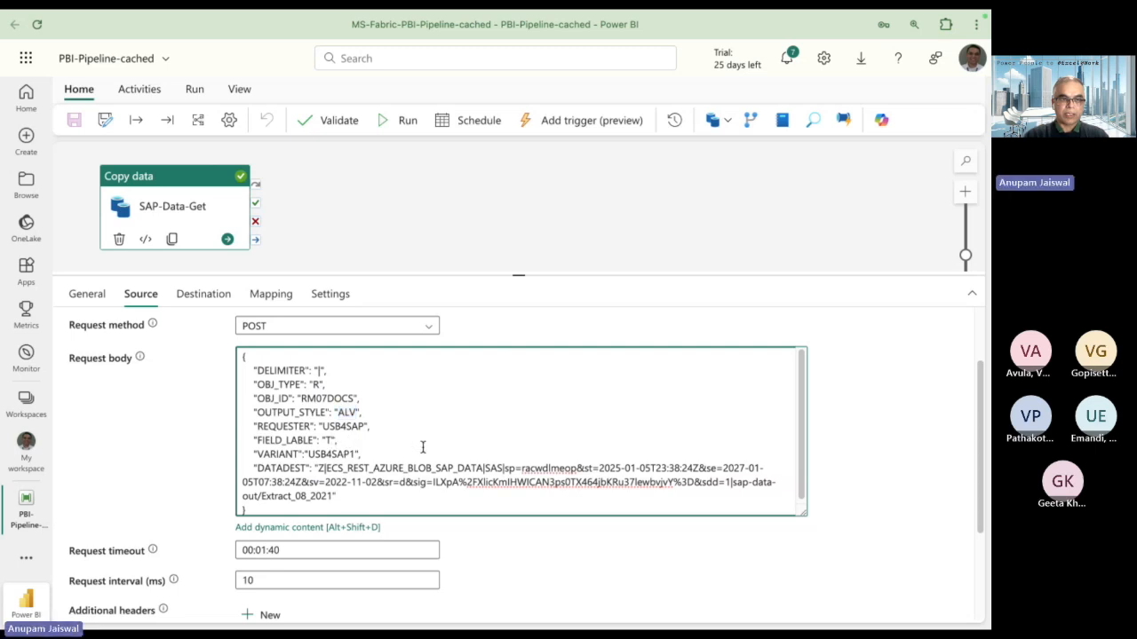
double_click(326, 440)
left_click_drag(357, 455, 307, 456)
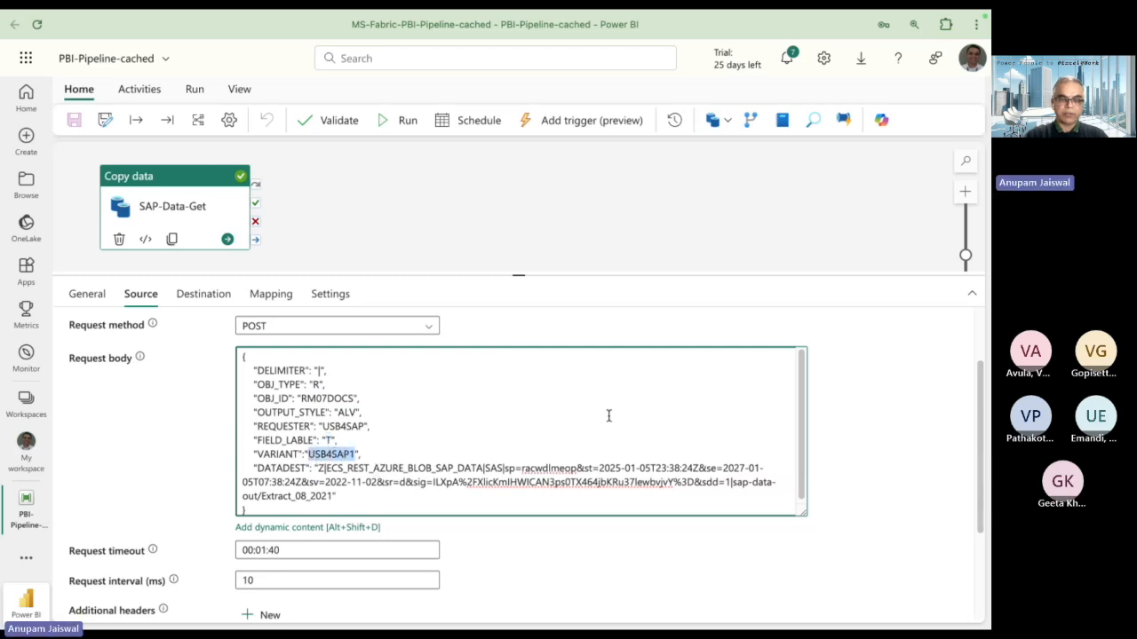
Load variant USB4SAP1 for RM07DOCS in SAP-ECC and compare it with the variant named in the pipeline's request body
key("ctrl+Left")
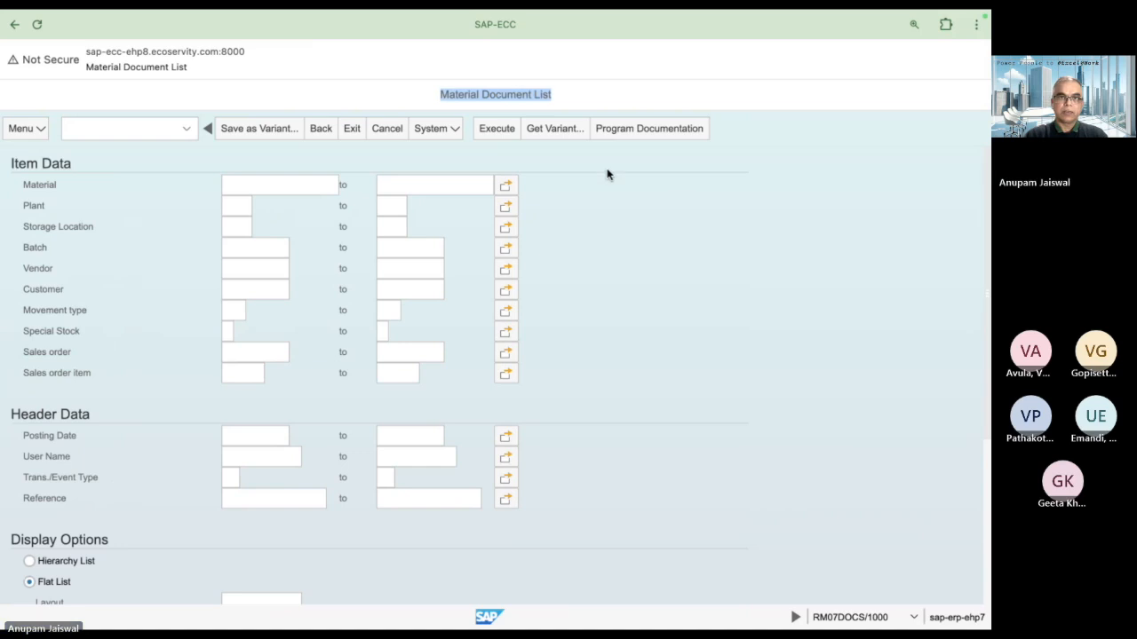
left_click(561, 129)
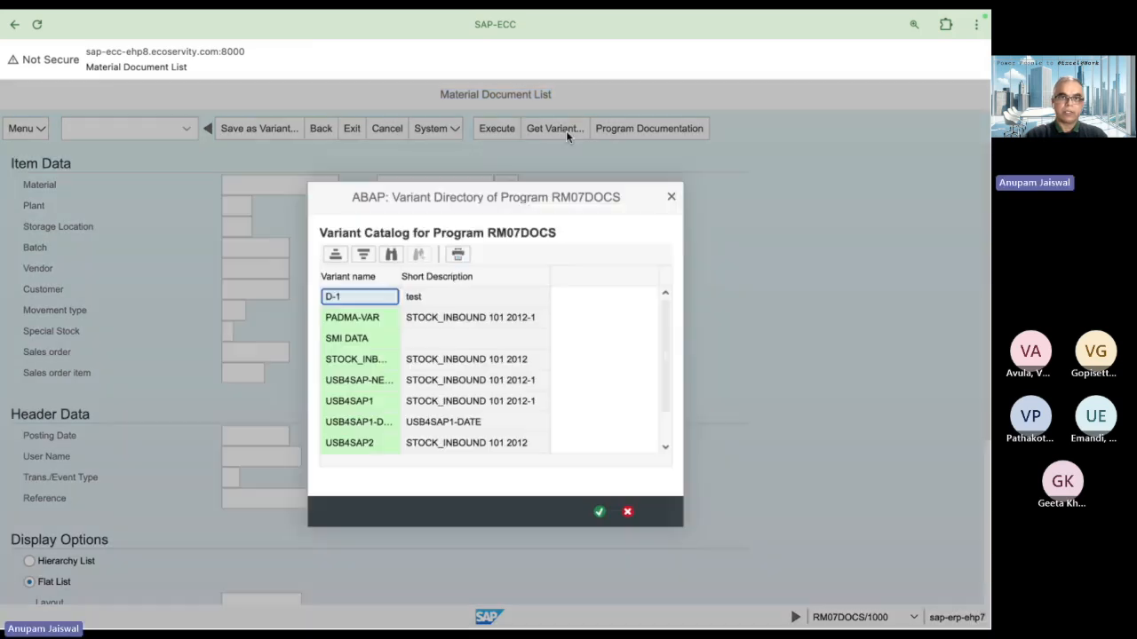
double_click(366, 402)
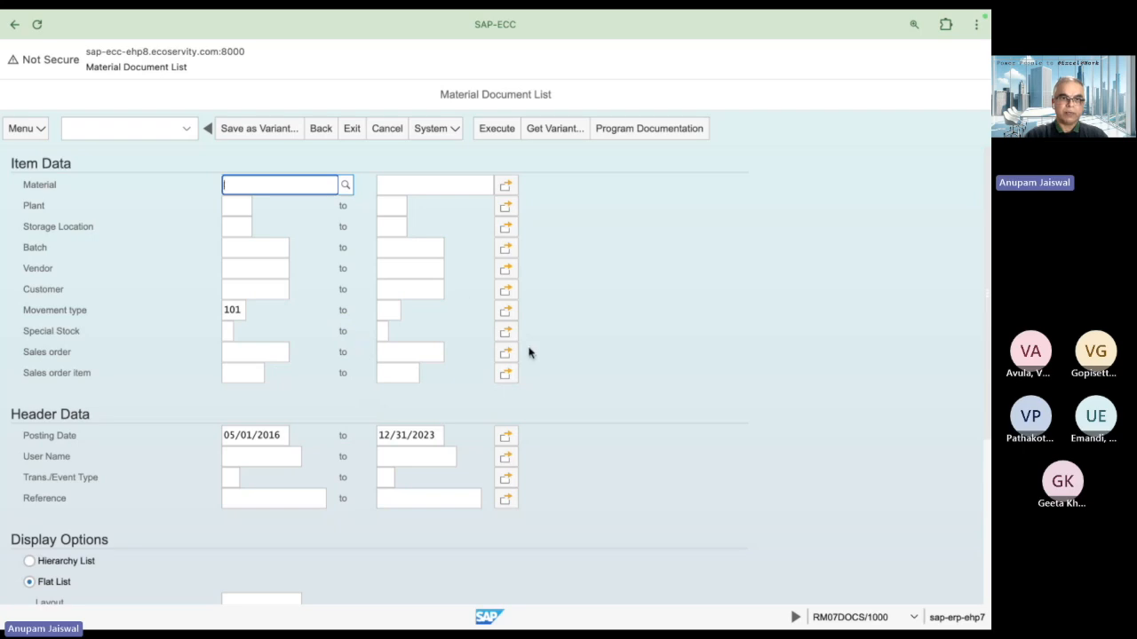
key("alt+Tab")
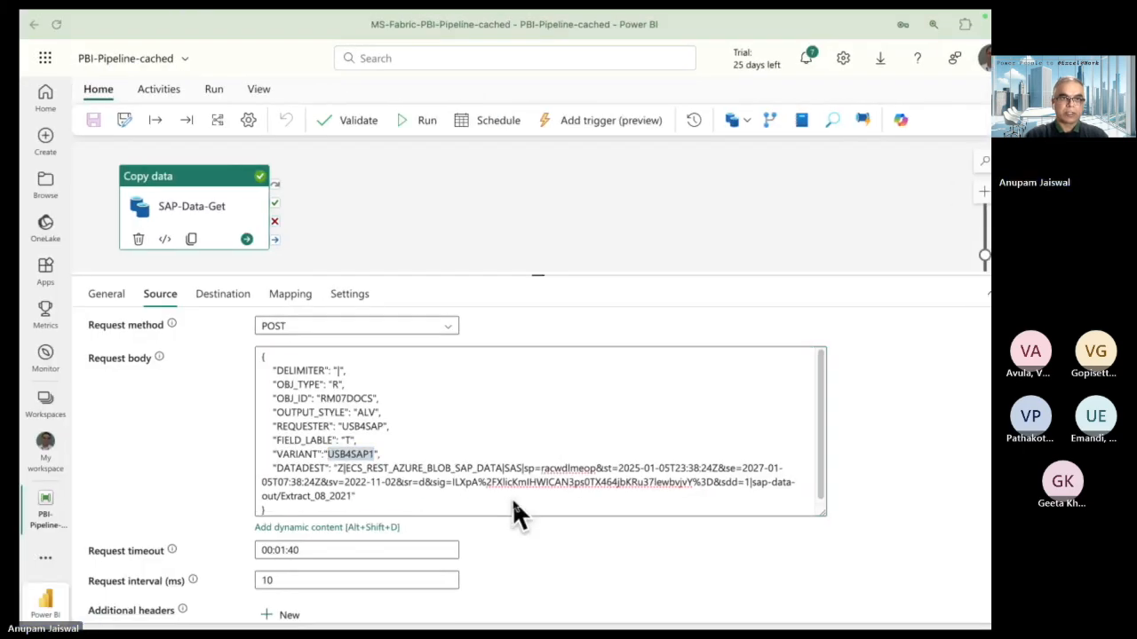
key("alt+Tab")
Execute the Material Document List with the loaded variant and look through the output rows
left_click(494, 135)
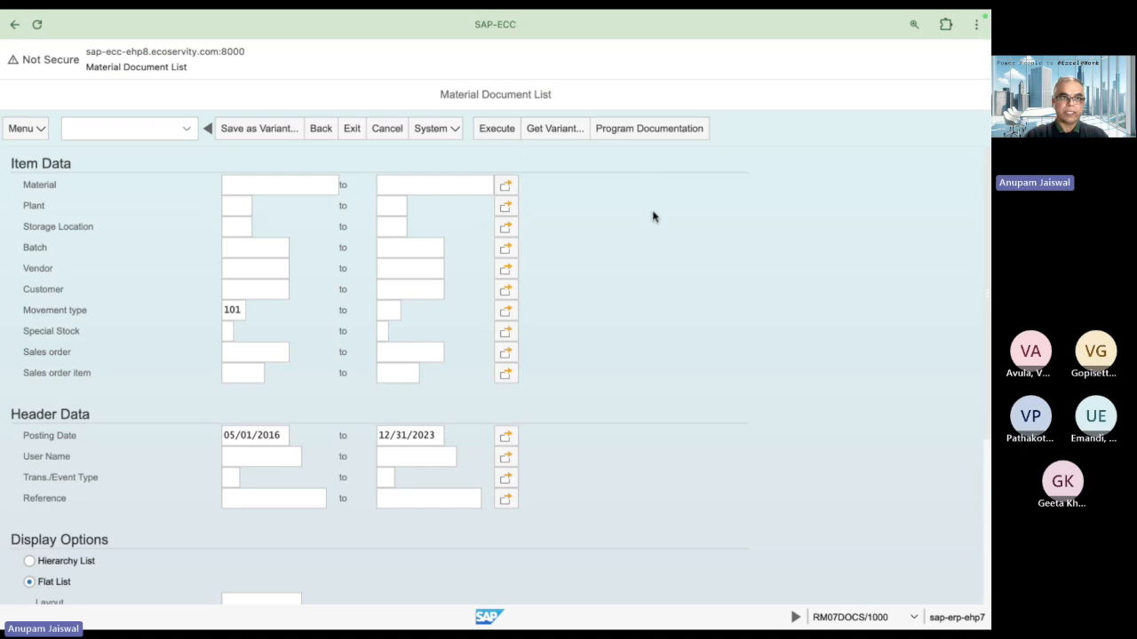
scroll(369, 293, "down", 5)
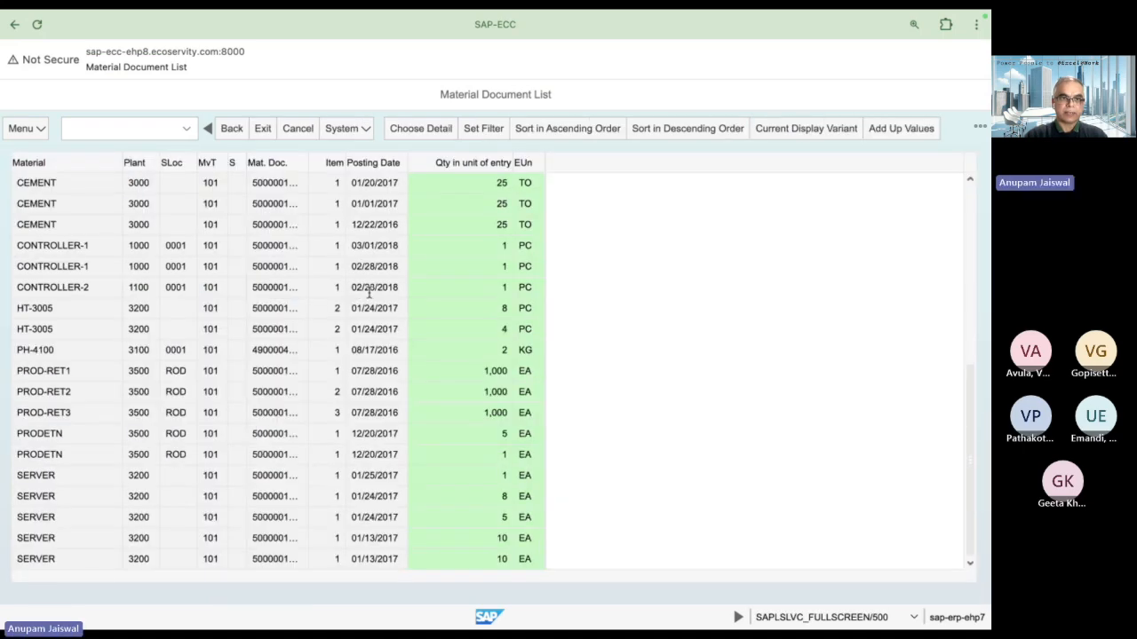
scroll(369, 293, "up", 5)
Return to the pipeline and examine DATADEST, highlighting ECS_REST_AZURE_BLOB_SAP_DATA, the SAS authentication type, and the sap-data-out/Extract_08_2021 path
key("ctrl+Right")
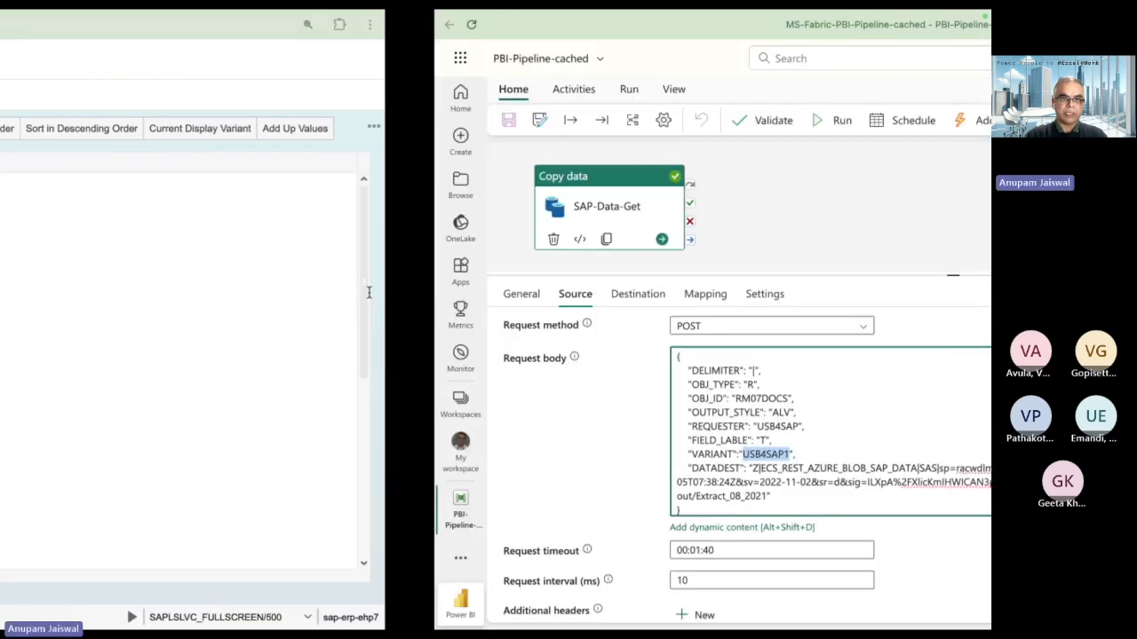
left_click(400, 410)
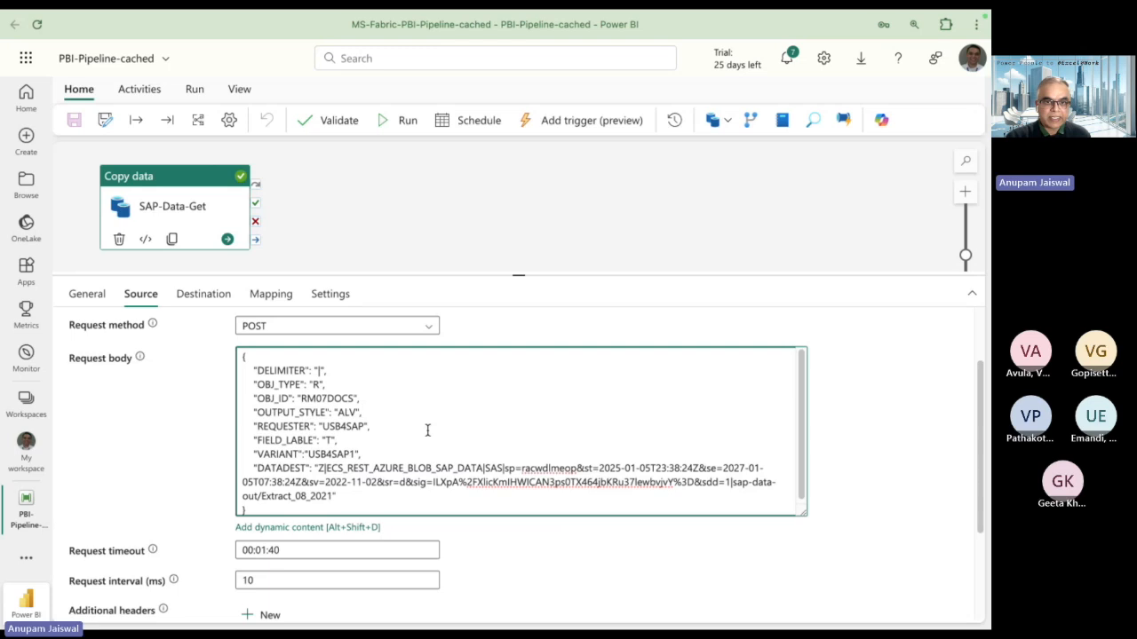
left_click(373, 454)
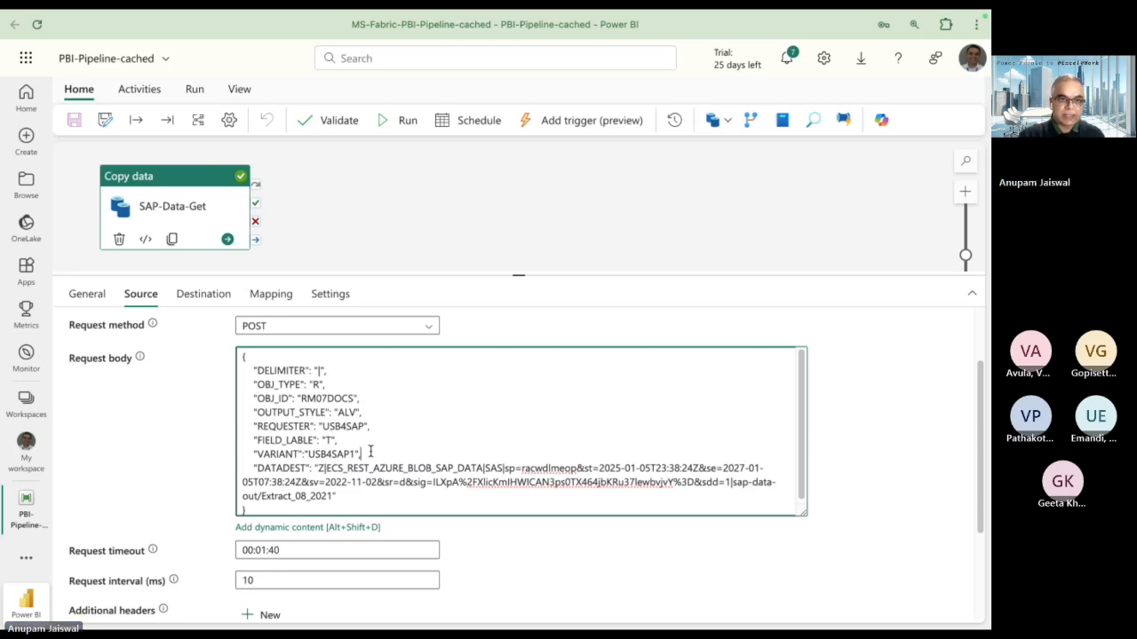
left_click(321, 468)
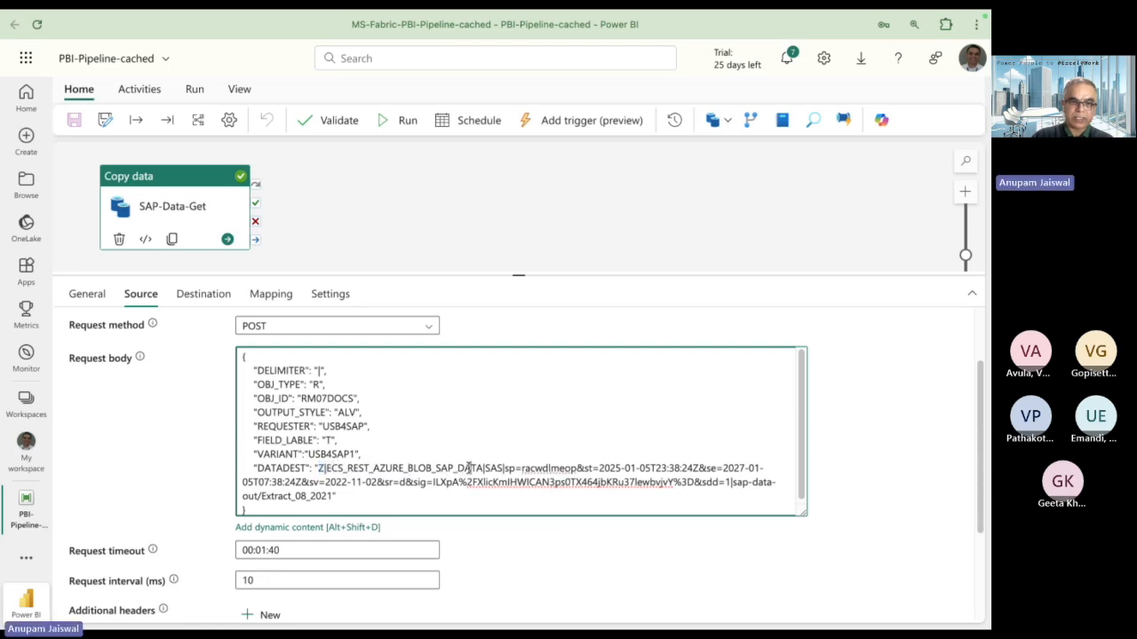
left_click_drag(484, 468, 328, 468)
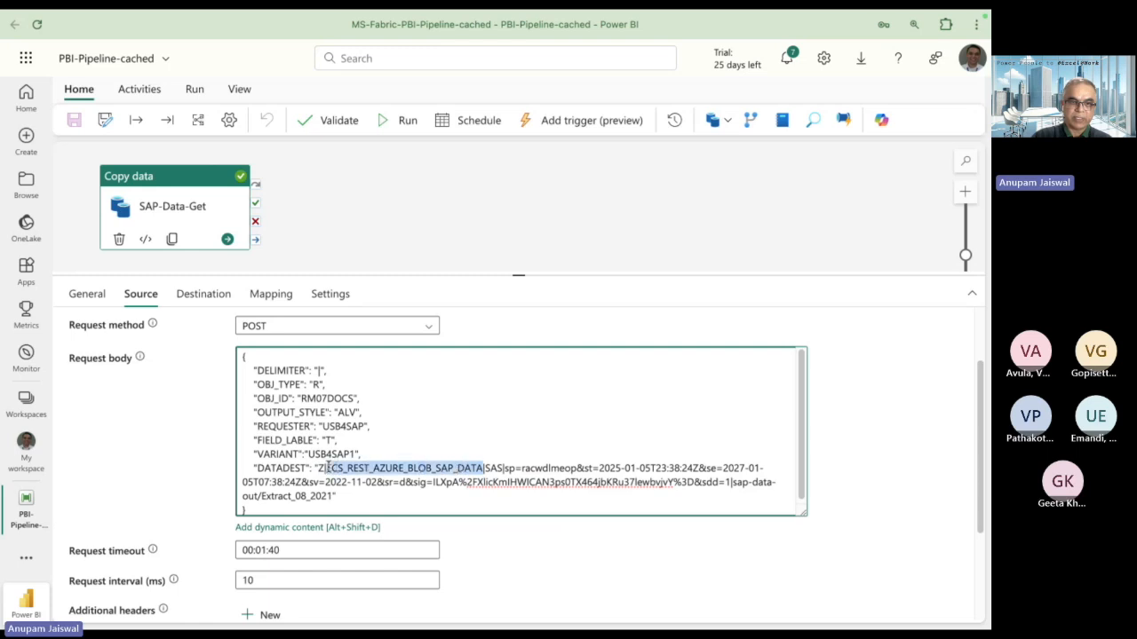
double_click(487, 468)
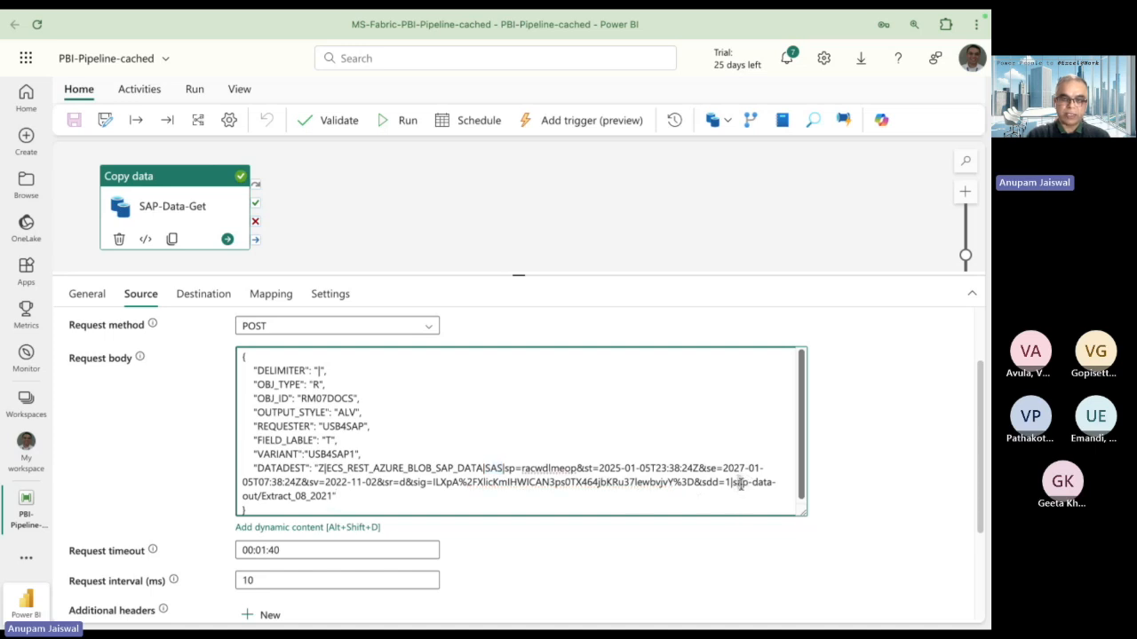
left_click_drag(733, 482, 373, 493)
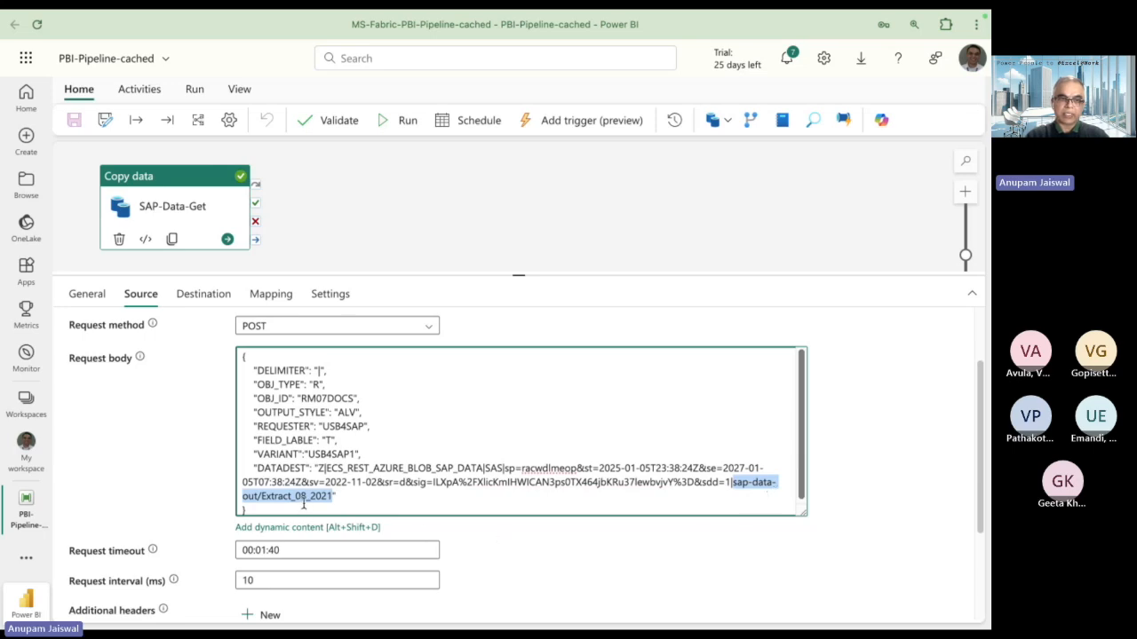
Switch to the Azure portal, open the Extract_08_2021 folder in sap-data-out, and go back to the SAP-ECC material document list
key("super+Tab")
key("super+Tab")
key("super+Tab")
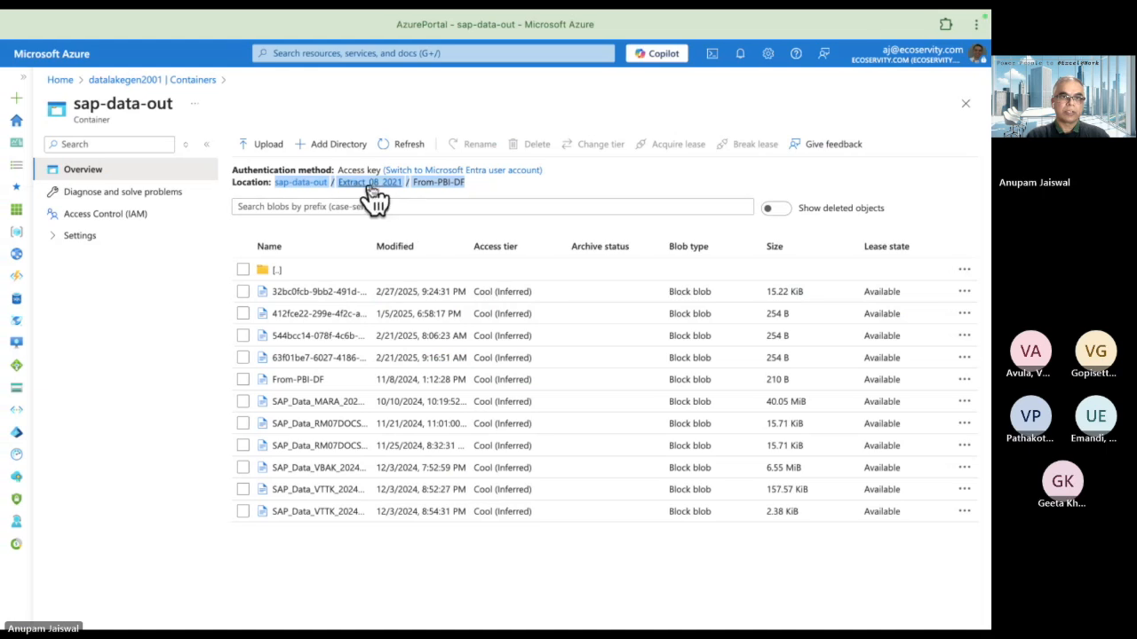
left_click(369, 184)
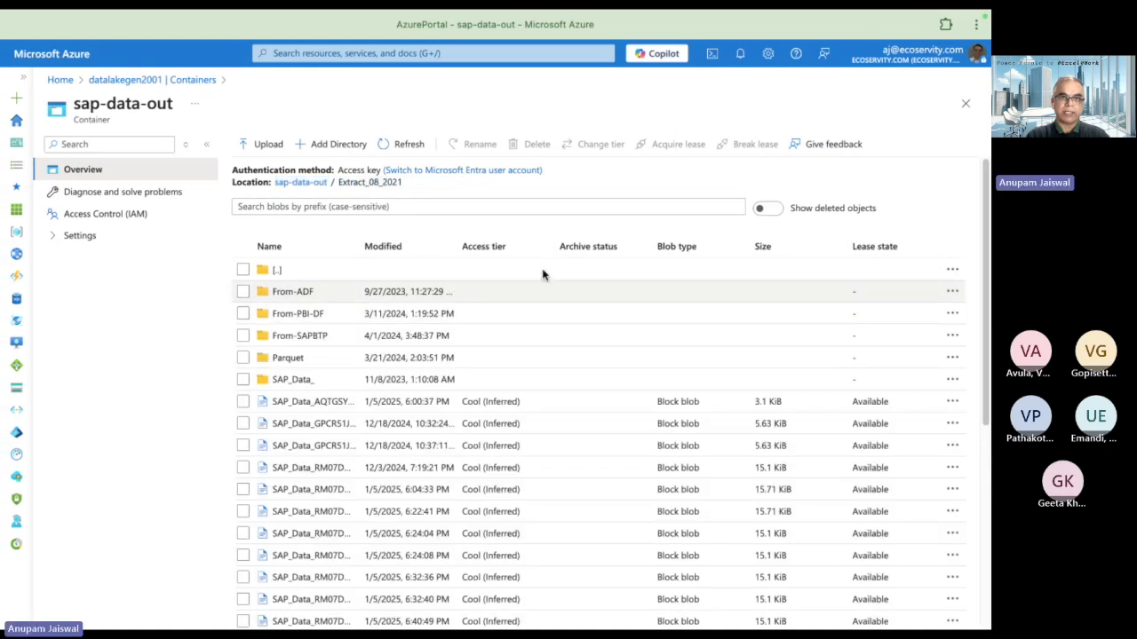
key("super+Tab")
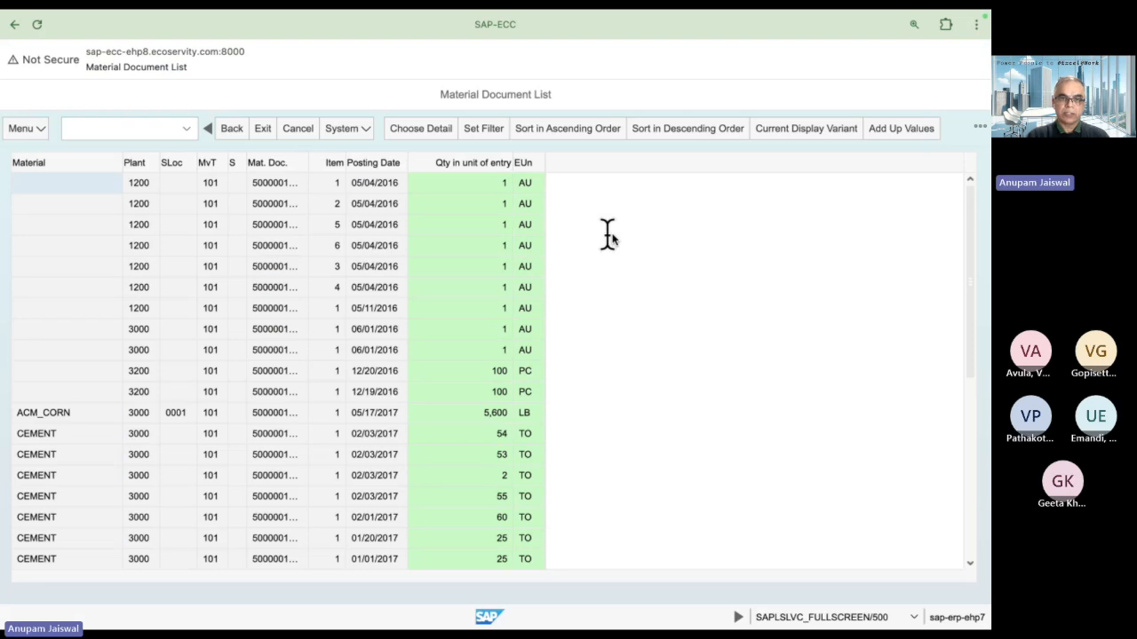
Copy the pipeline's entire request body, including its SAS token, and send it in the Microsoft Teams meeting chat
key("super+Tab")
key("super+Tab")
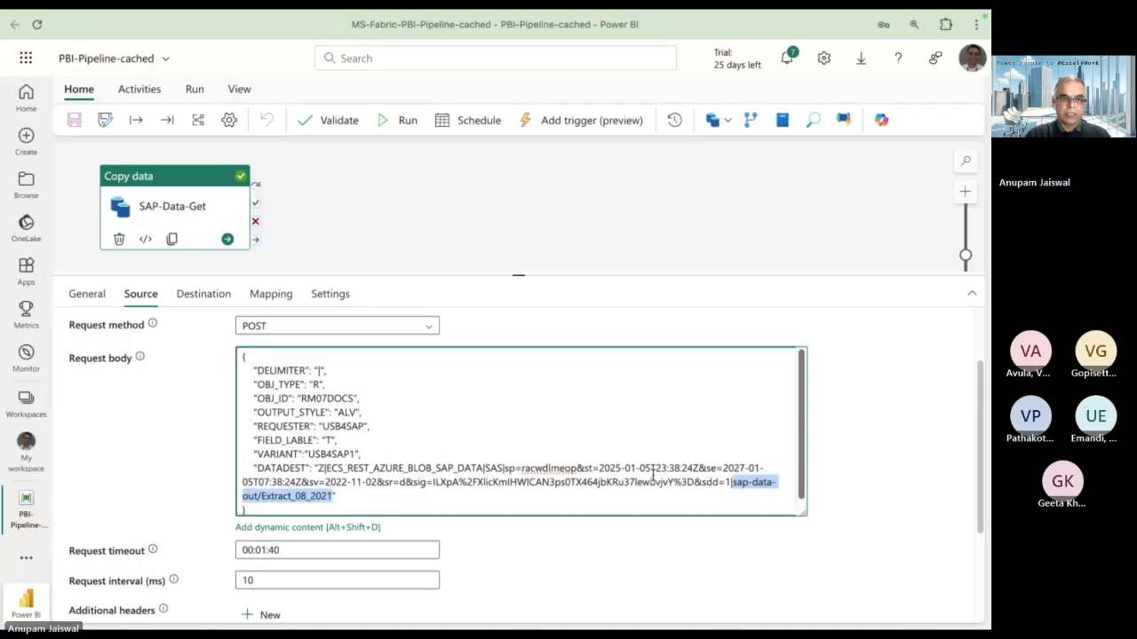
left_click(543, 424)
key("ctrl+a")
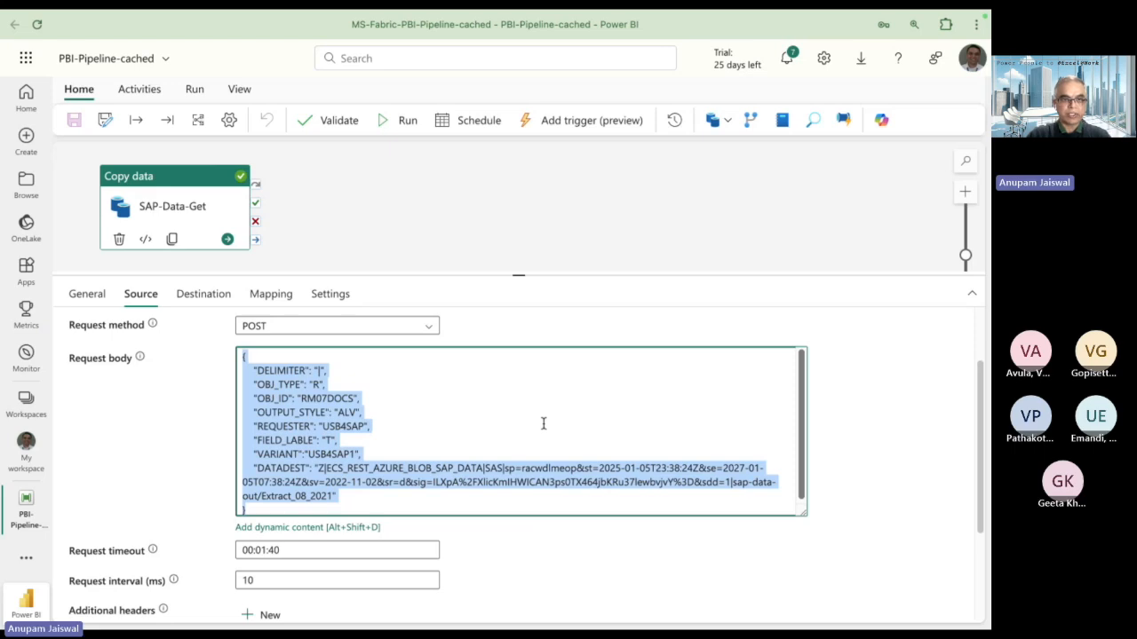
key("super+Tab")
key("super+Tab")
key("super+Tab")
key("super+Tab")
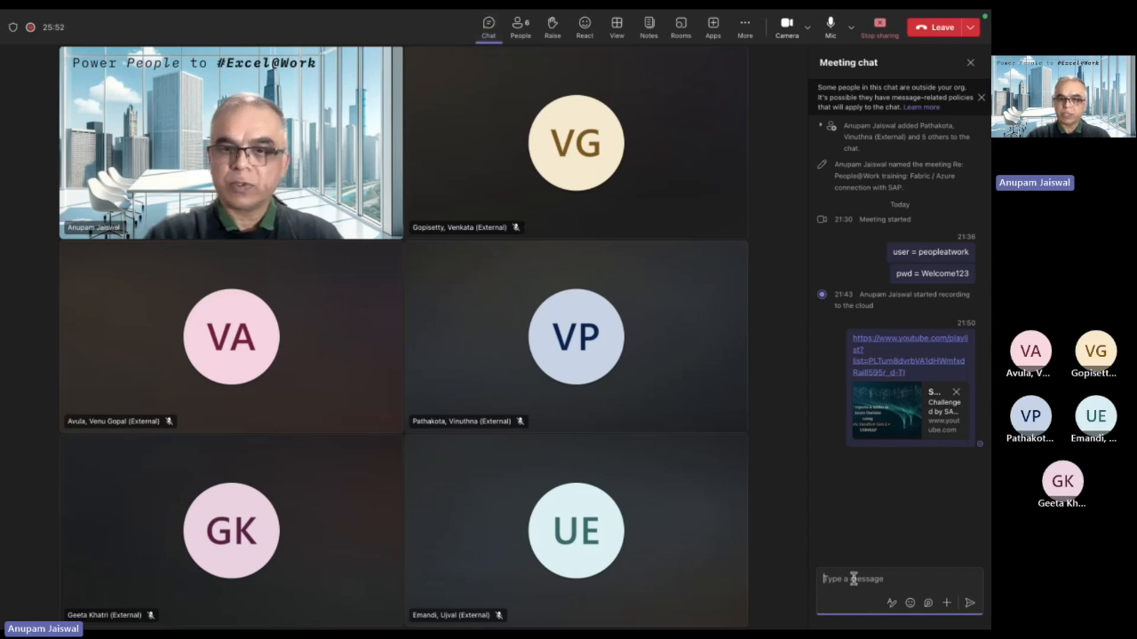
key("ctrl+v")
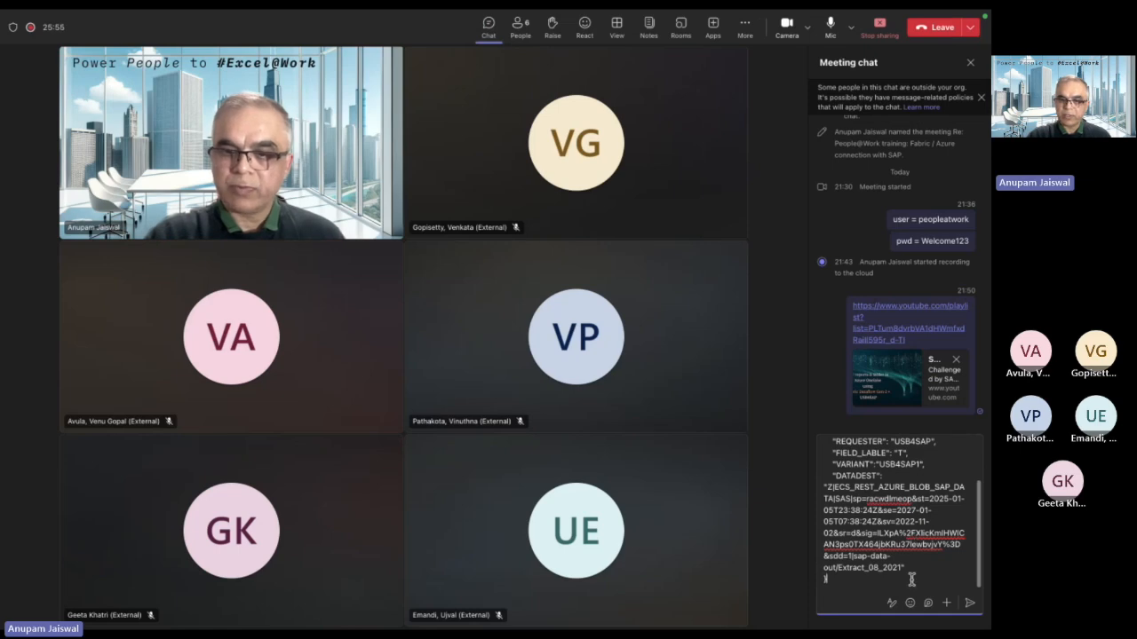
key("Return")
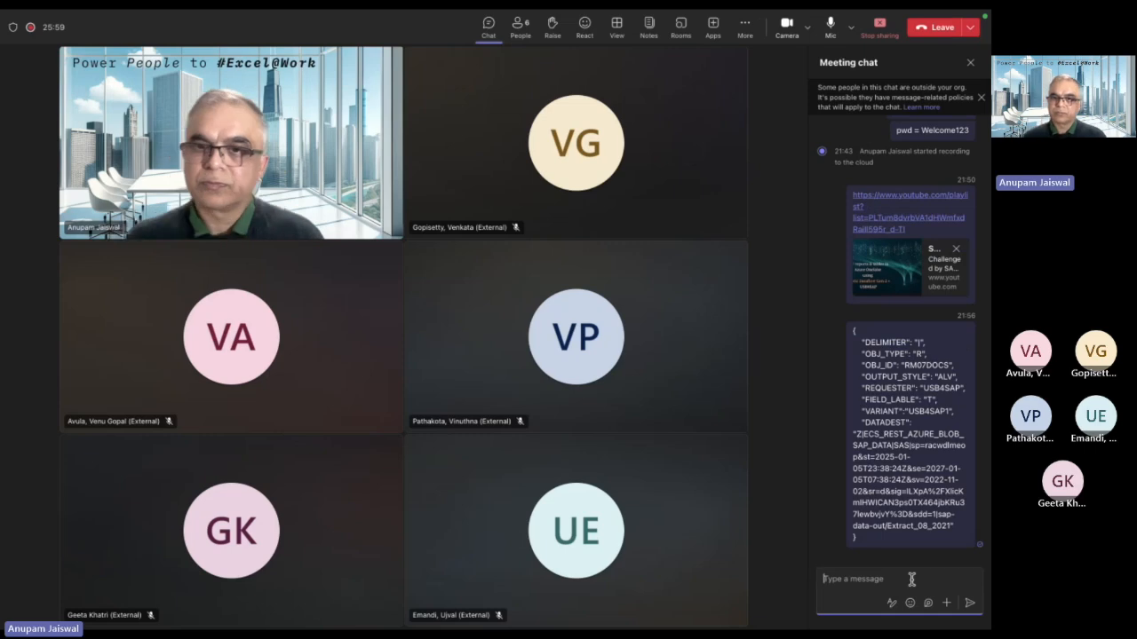
Return to the Power BI pipeline, run it, and highlight the sap-data-out/Extract_08_2021 path in SAP-Data-Get's request body
key("ctrl+Right")
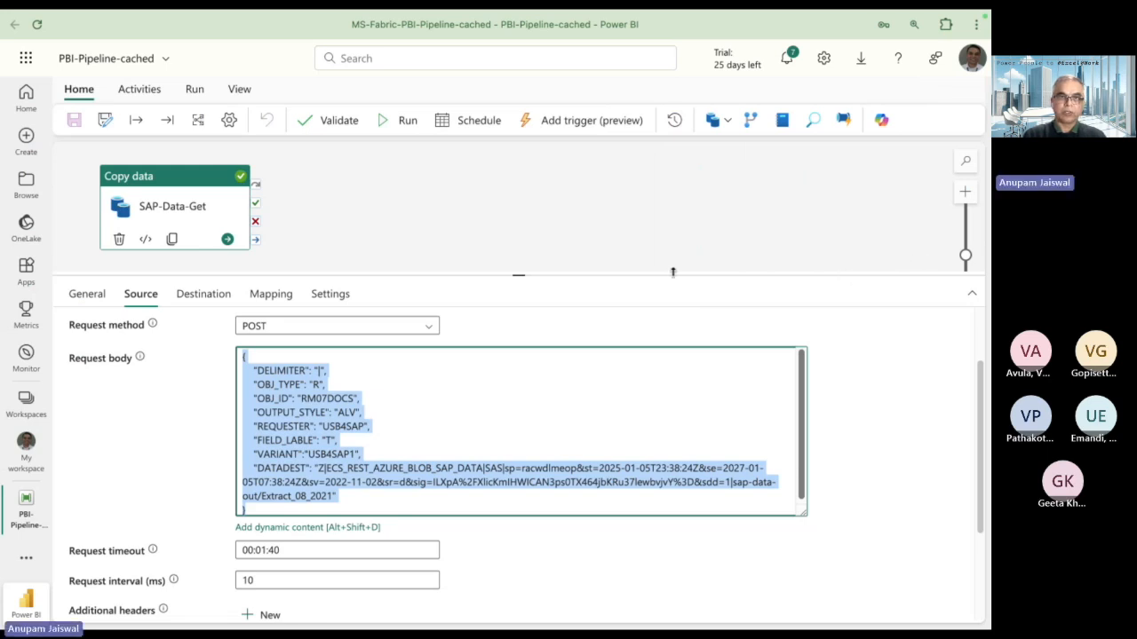
left_click(402, 124)
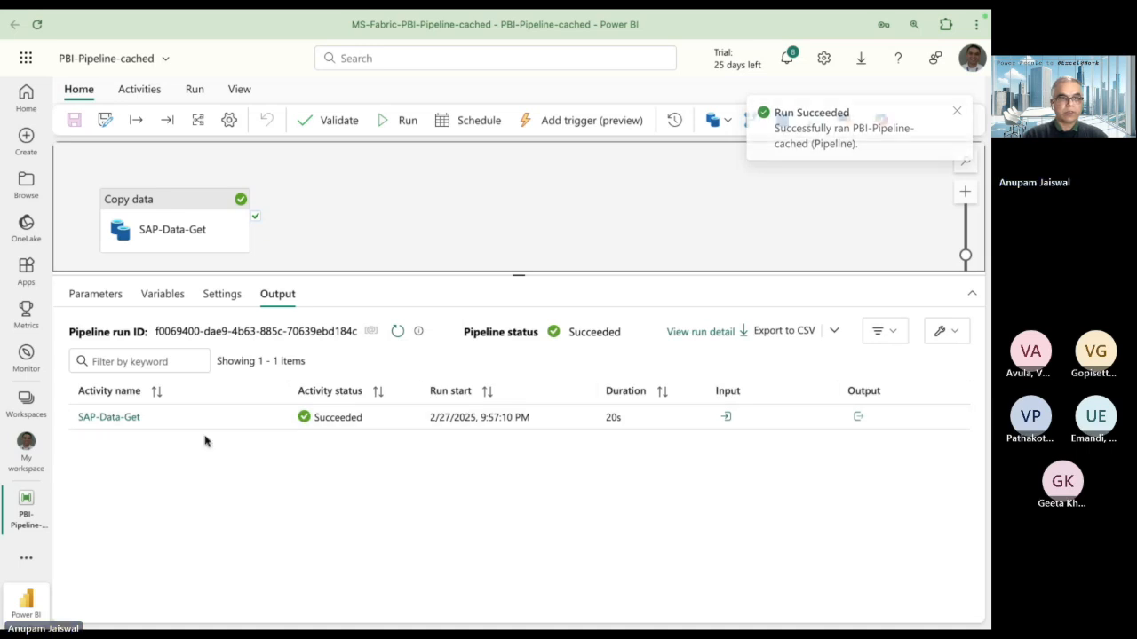
left_click(209, 232)
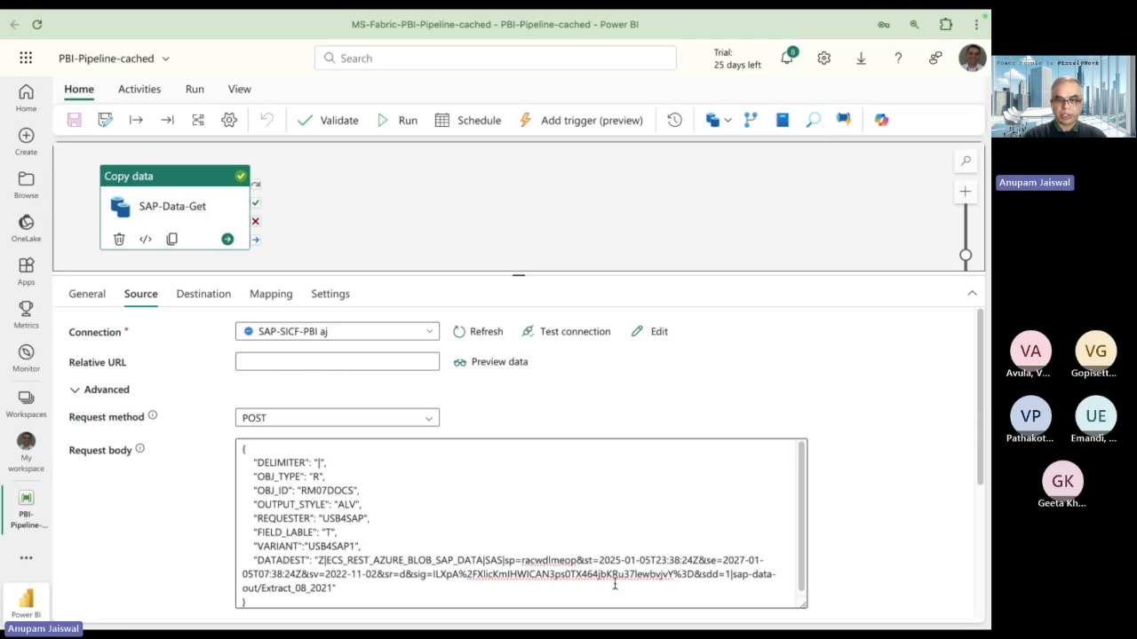
left_click_drag(734, 575, 331, 582)
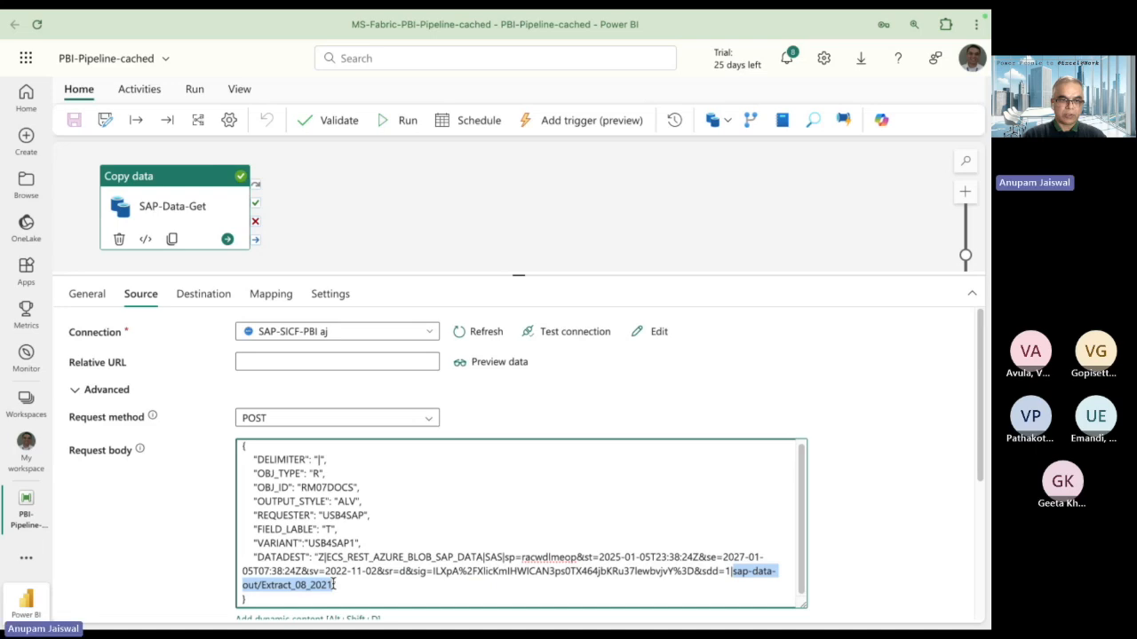
Switch to the Azure portal, refresh the Extract_08_2021 folder, and look for the newest RM07DOCS extract files
key("super+Tab")
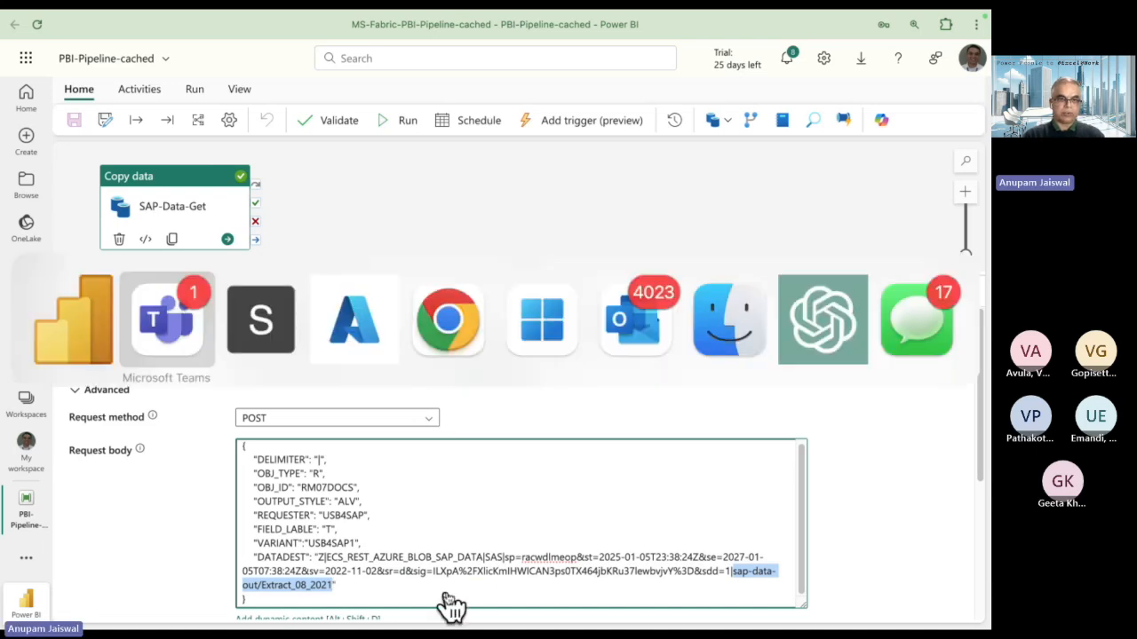
key("super+Tab")
key("super+Tab")
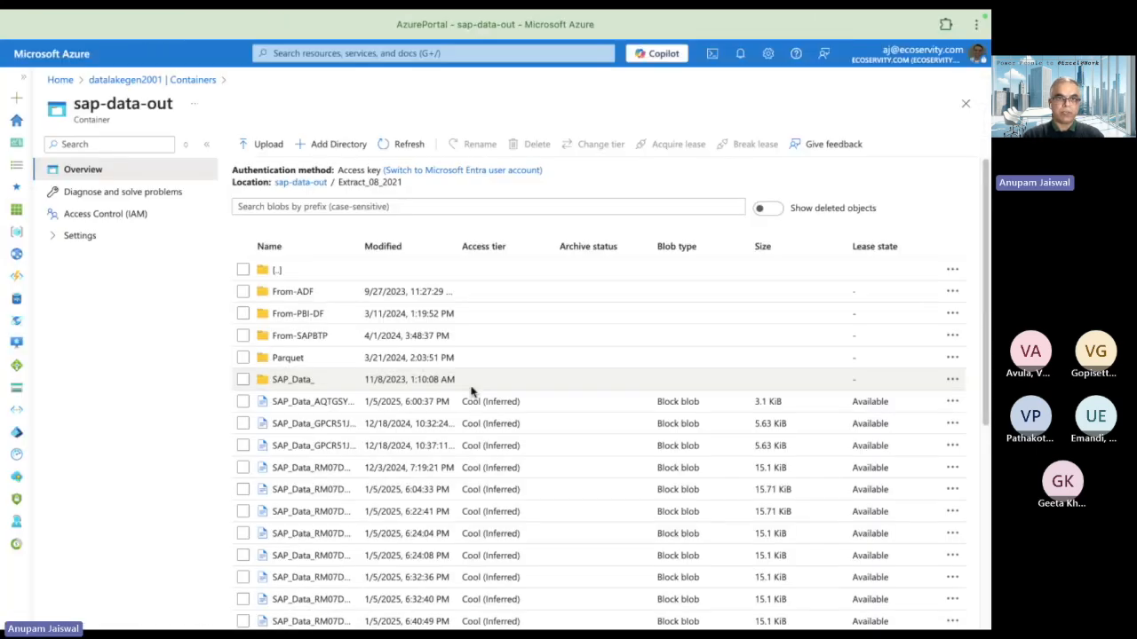
left_click(406, 145)
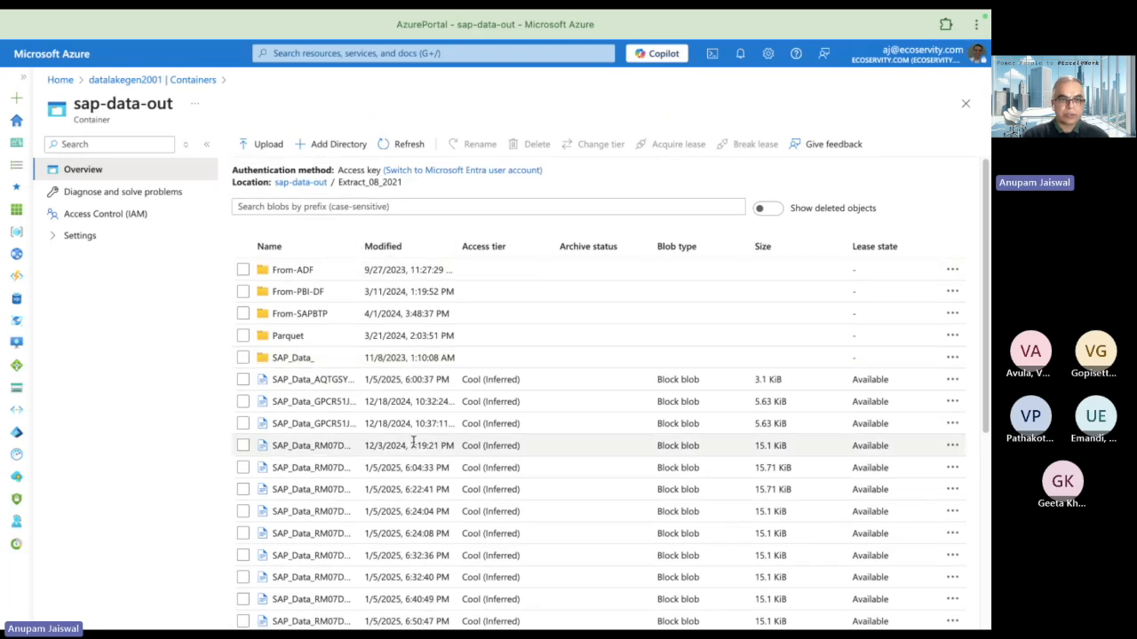
scroll(413, 440, "down", 4)
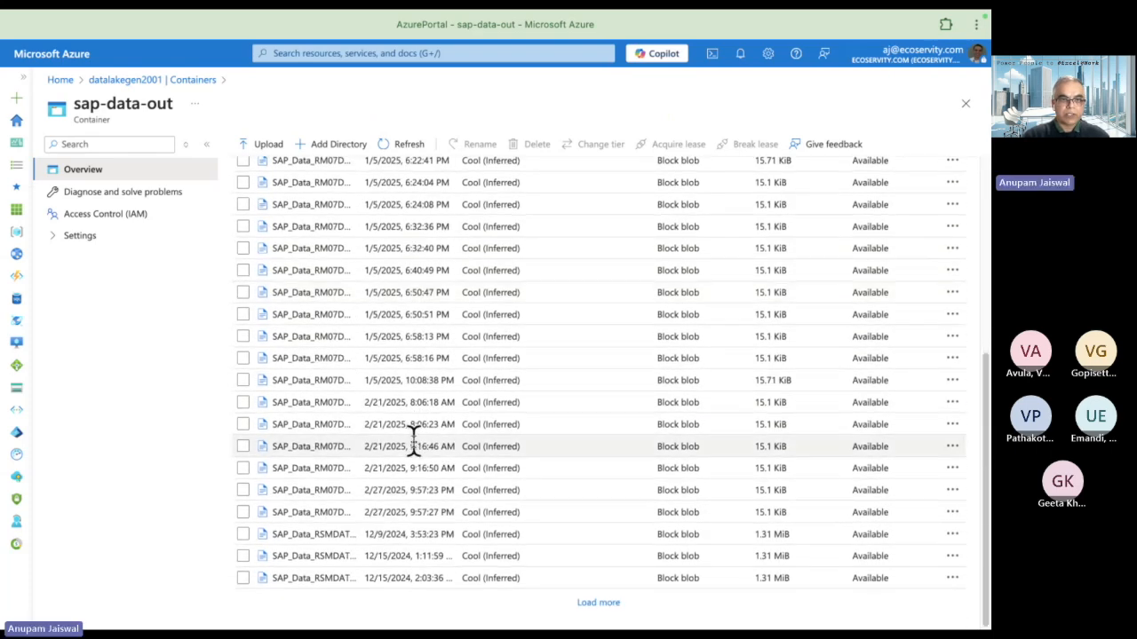
Open the content of SAP_Data_RM07DOCS_20250227215722.csv, widen its view, and examine the pipe-delimited rows
left_click(317, 495)
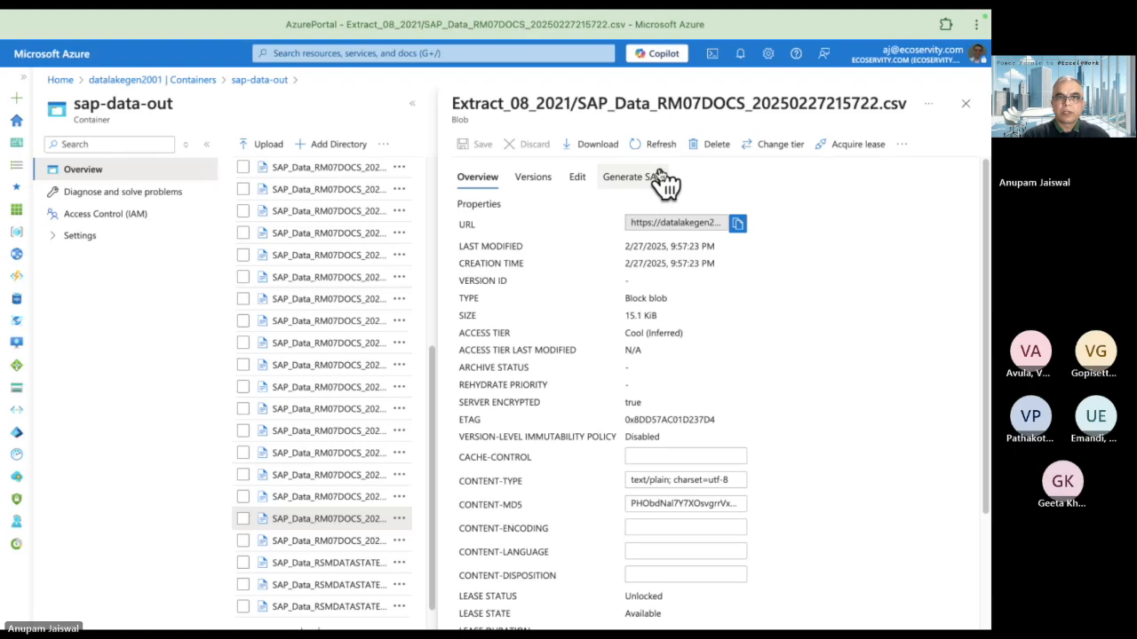
left_click(577, 177)
left_click(625, 303)
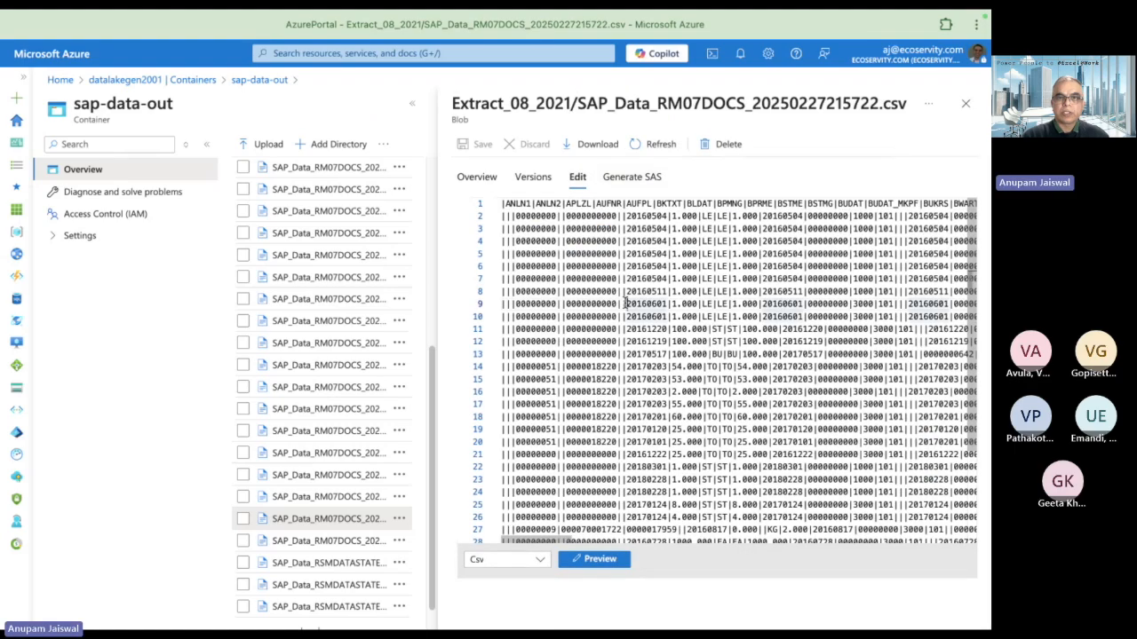
scroll(626, 303, "right", 5)
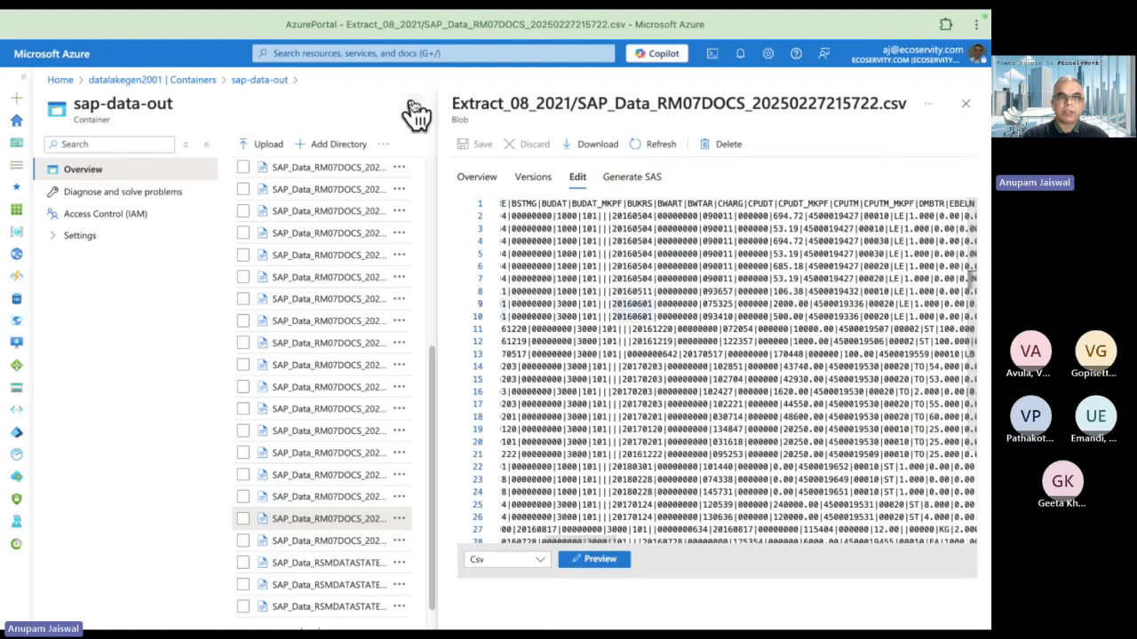
left_click(413, 106)
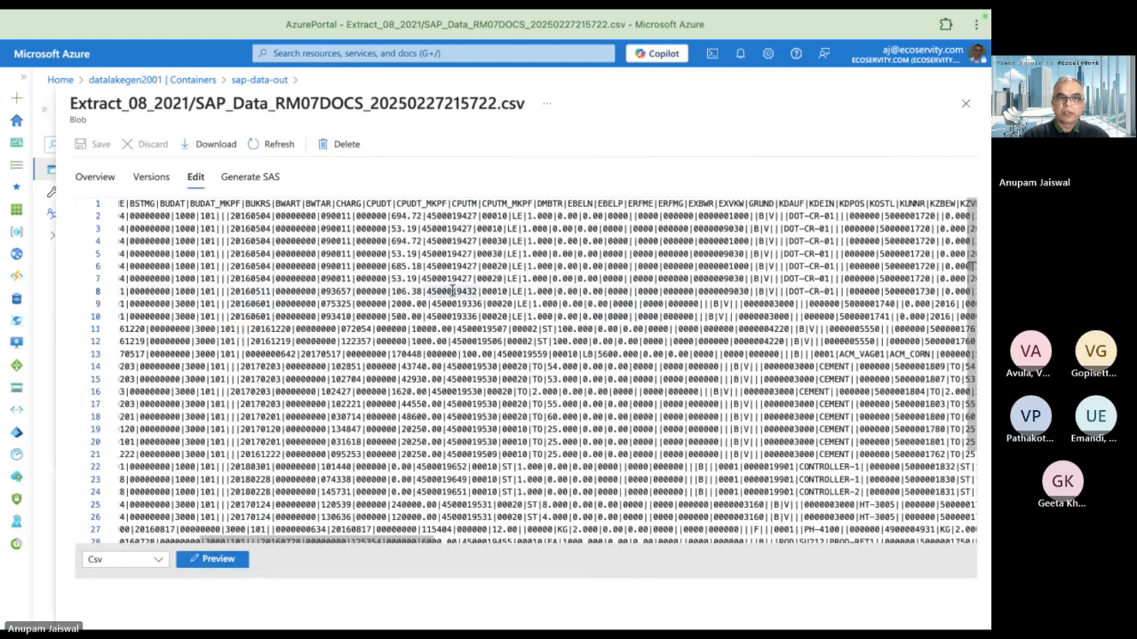
scroll(453, 291, "down", 3)
scroll(453, 292, "up", 3)
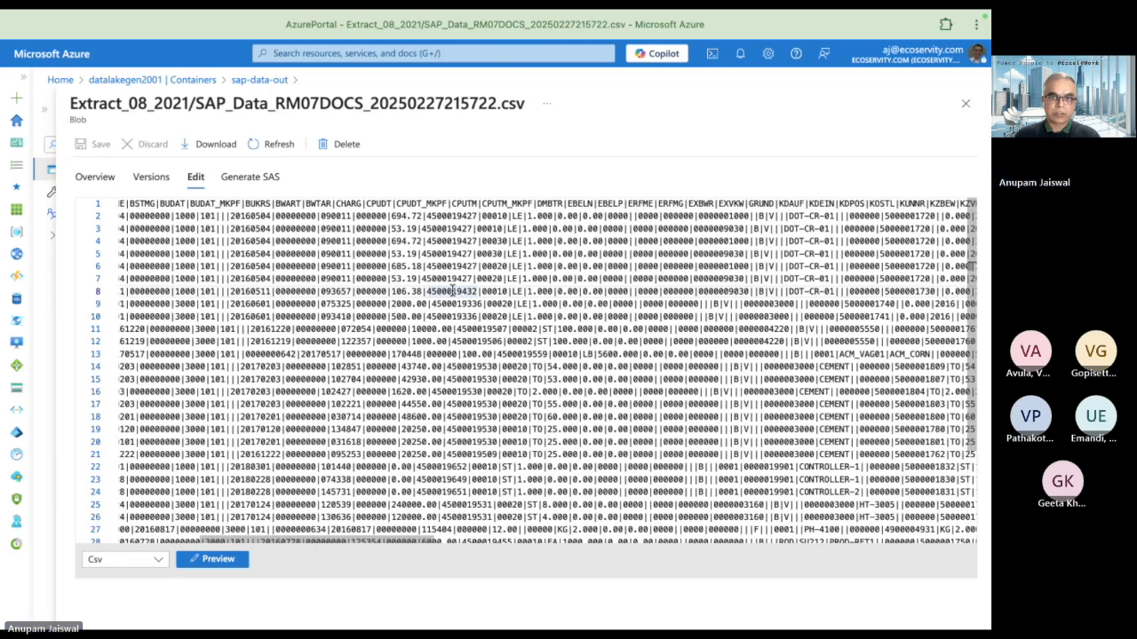
Switch to the Microsoft Teams meeting to check the chat, and go on to Google Chrome
key("super+Tab")
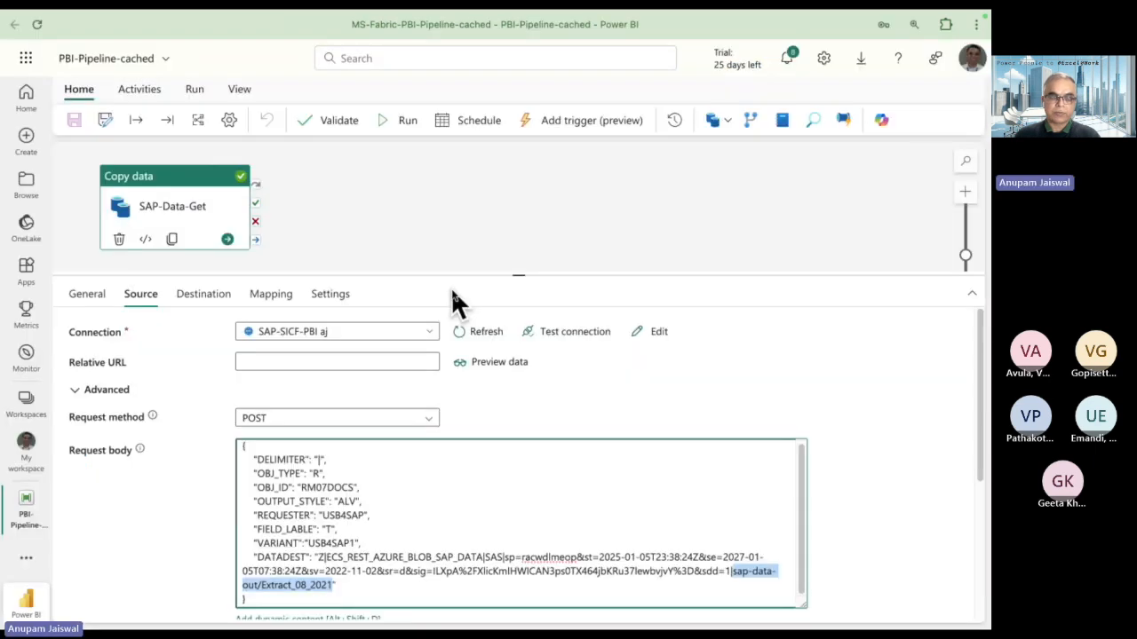
key("super+Tab")
key("super+Tab")
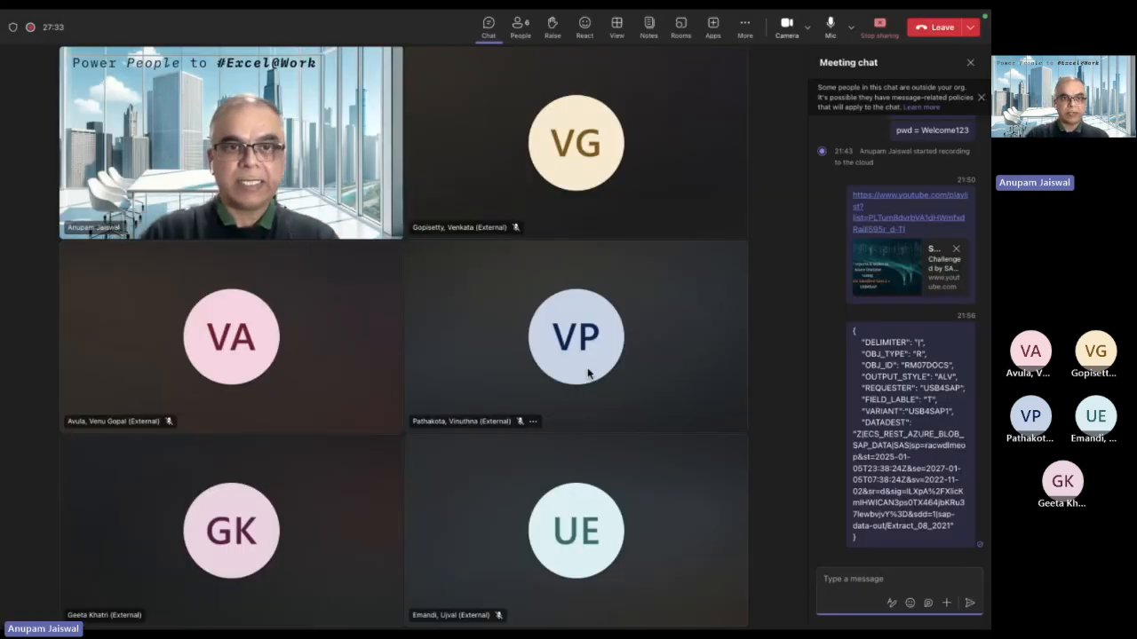
key("super+Tab")
key("super+Tab")
key("super+Tab")
key("super+Tab")
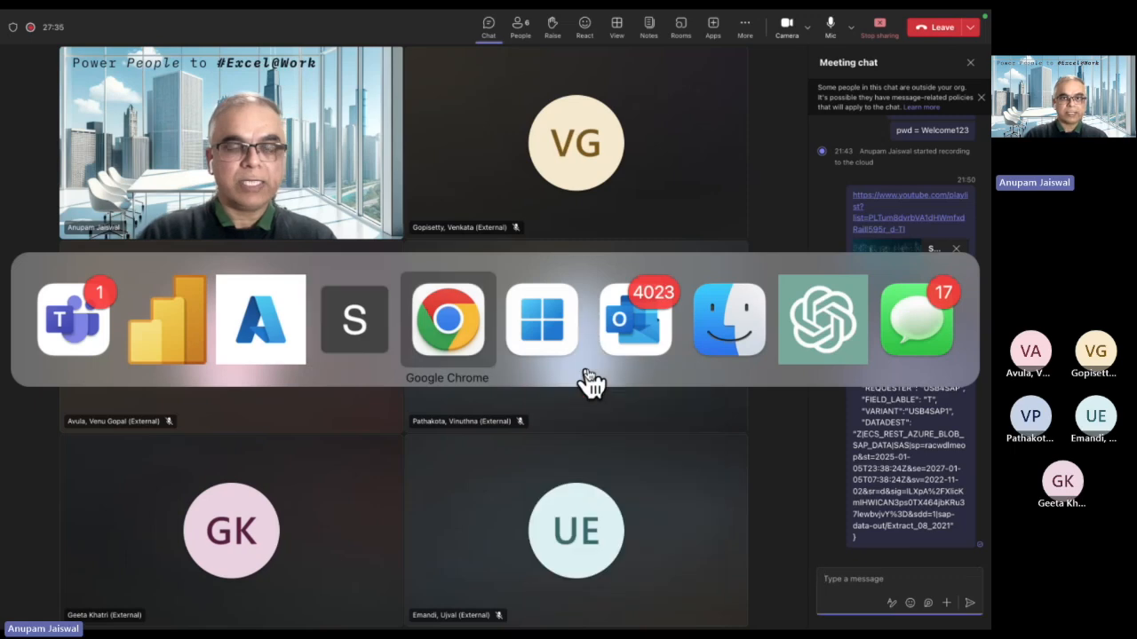